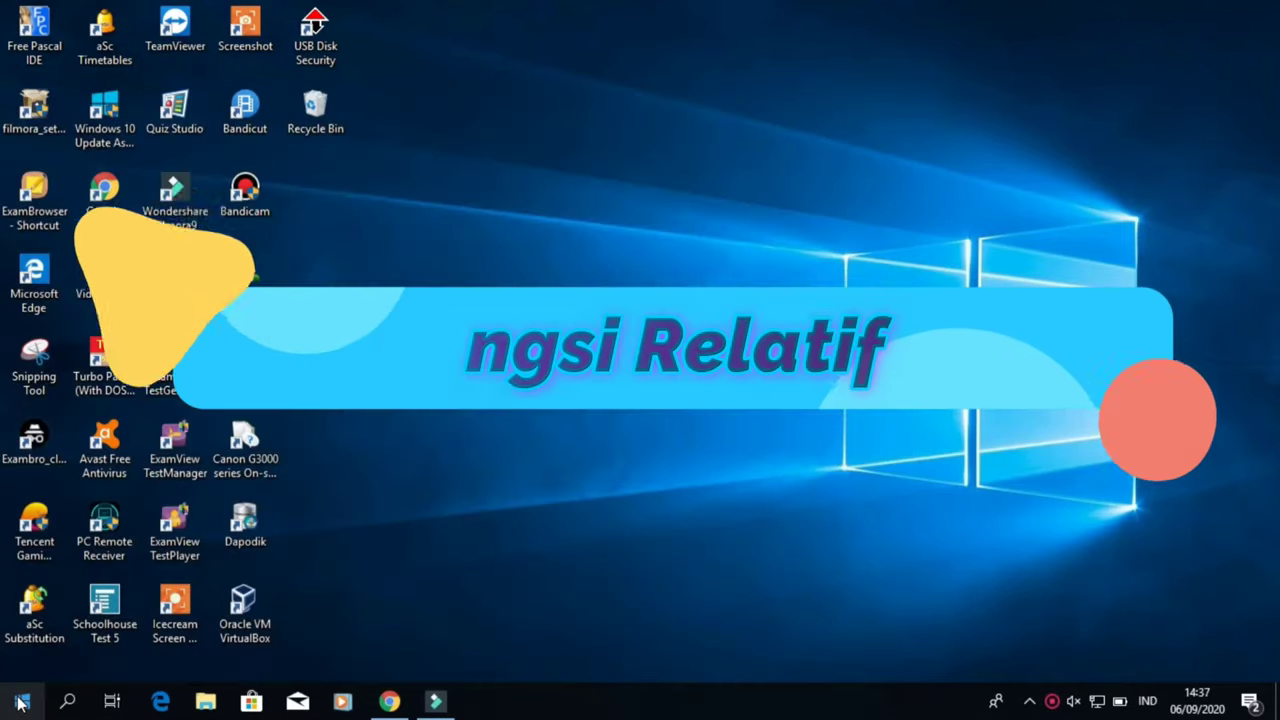
Step: Launch Excel from the Windows 10 Start menu by finding it under the letter E
click(22, 703)
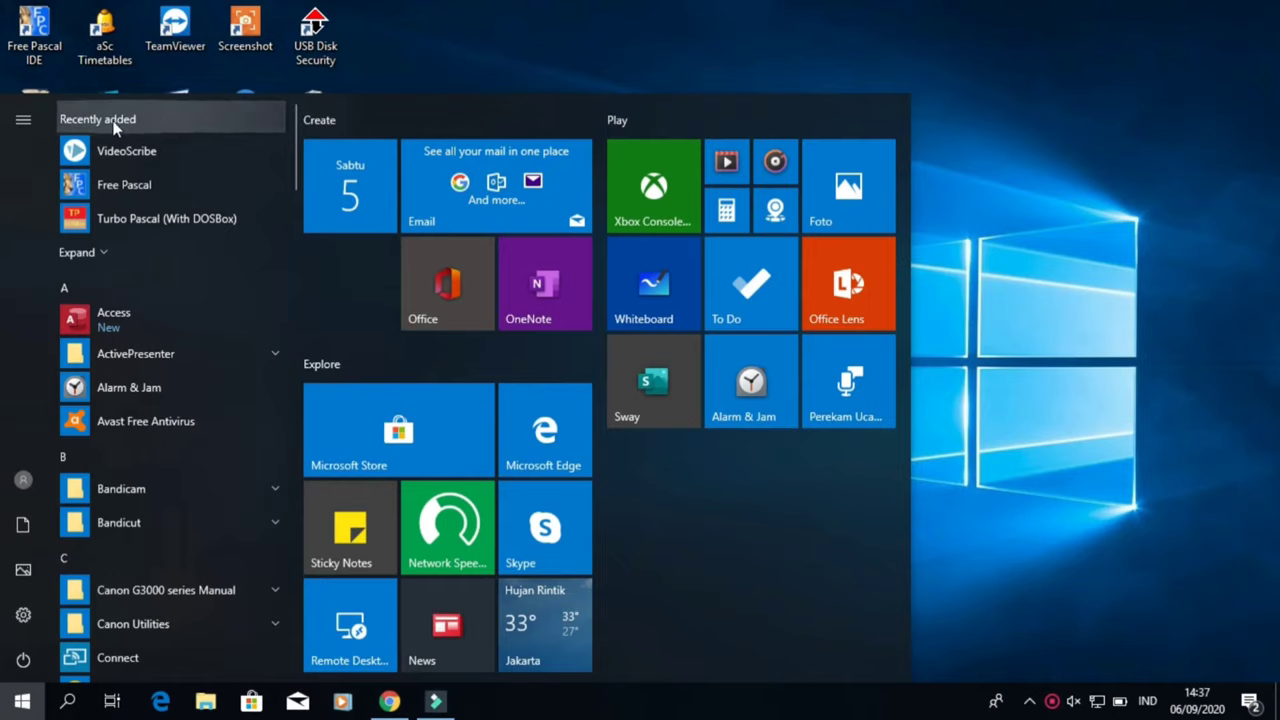
click(163, 121)
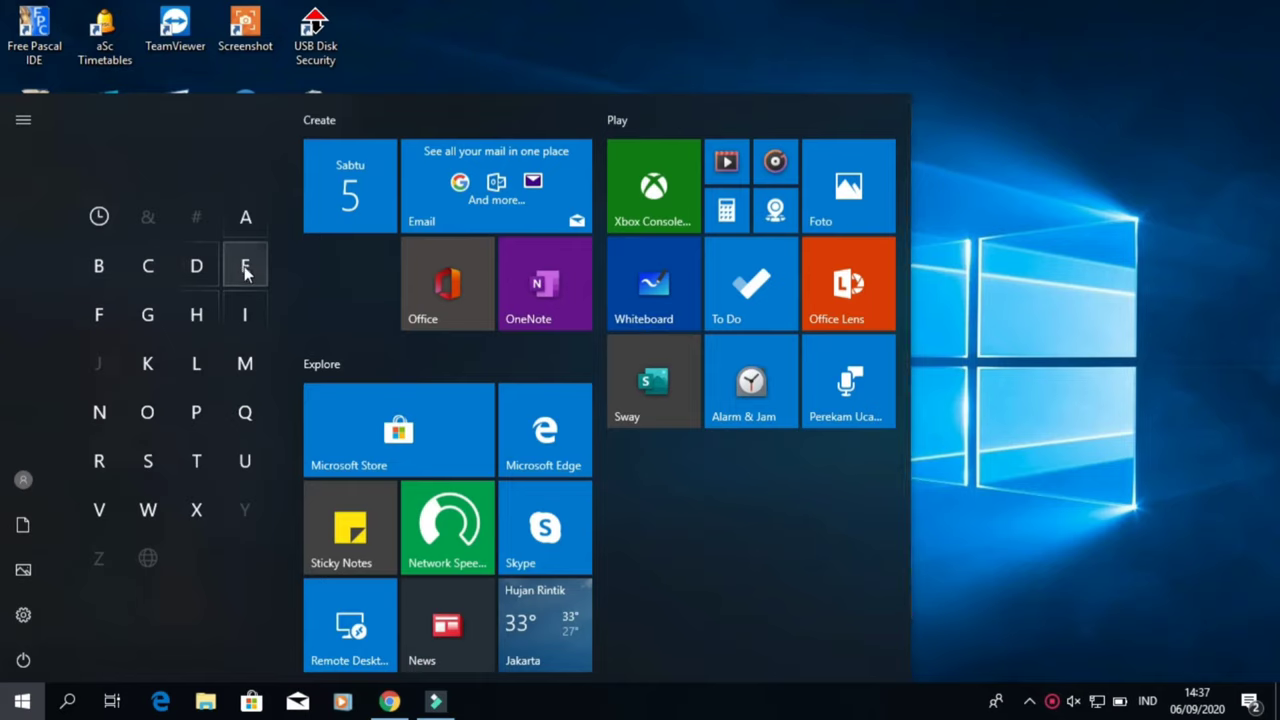
click(252, 272)
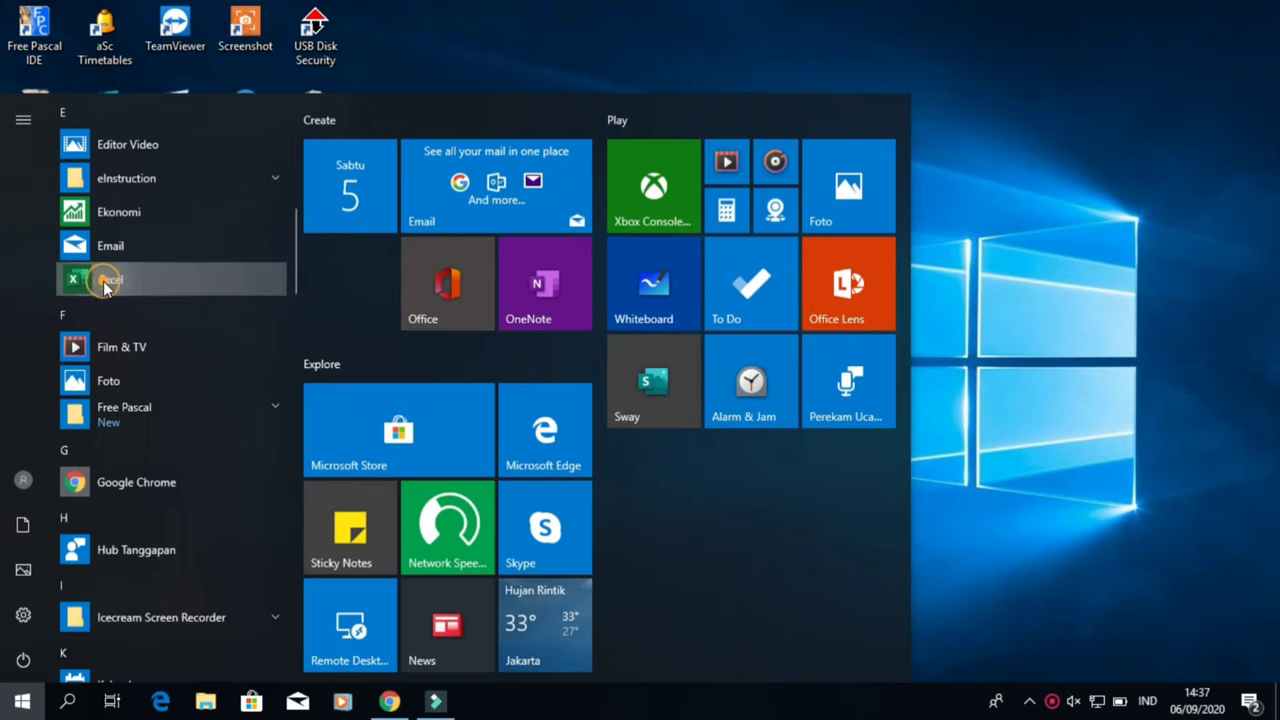
click(105, 284)
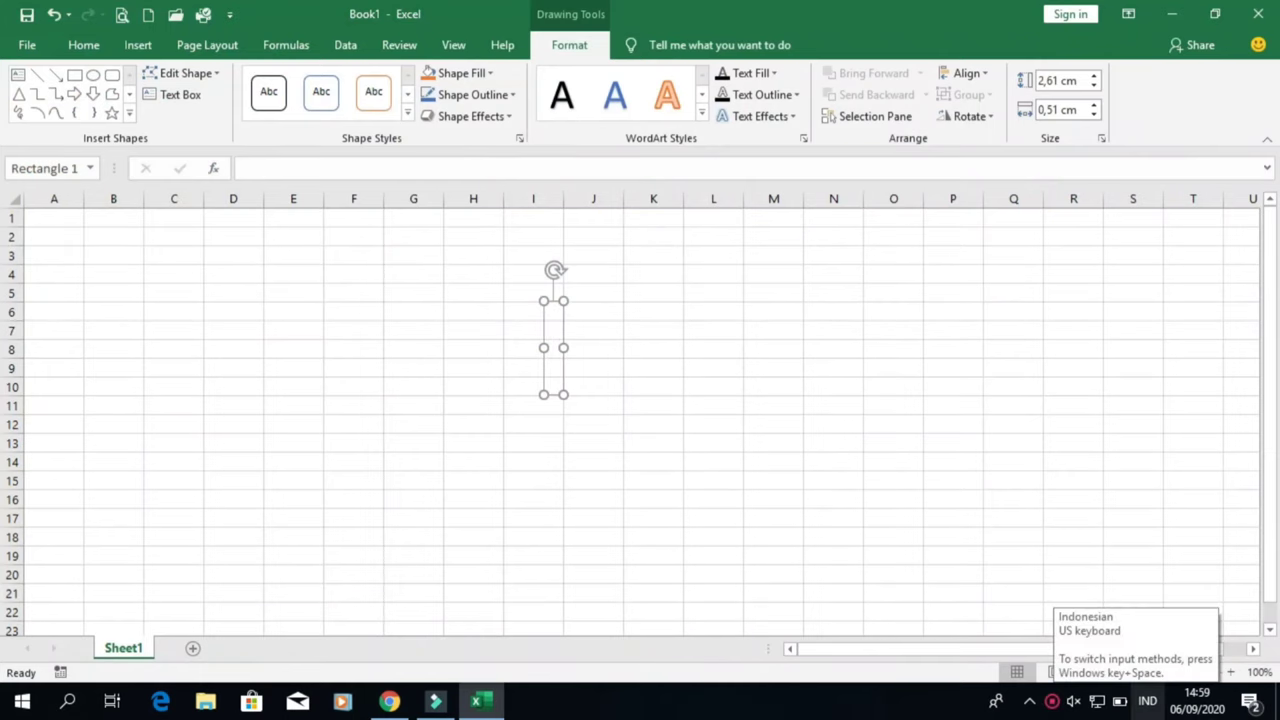
Step: Make the WordArt read 'Perhitungan Relatif' at font size 72, stretched from column B
text(P)
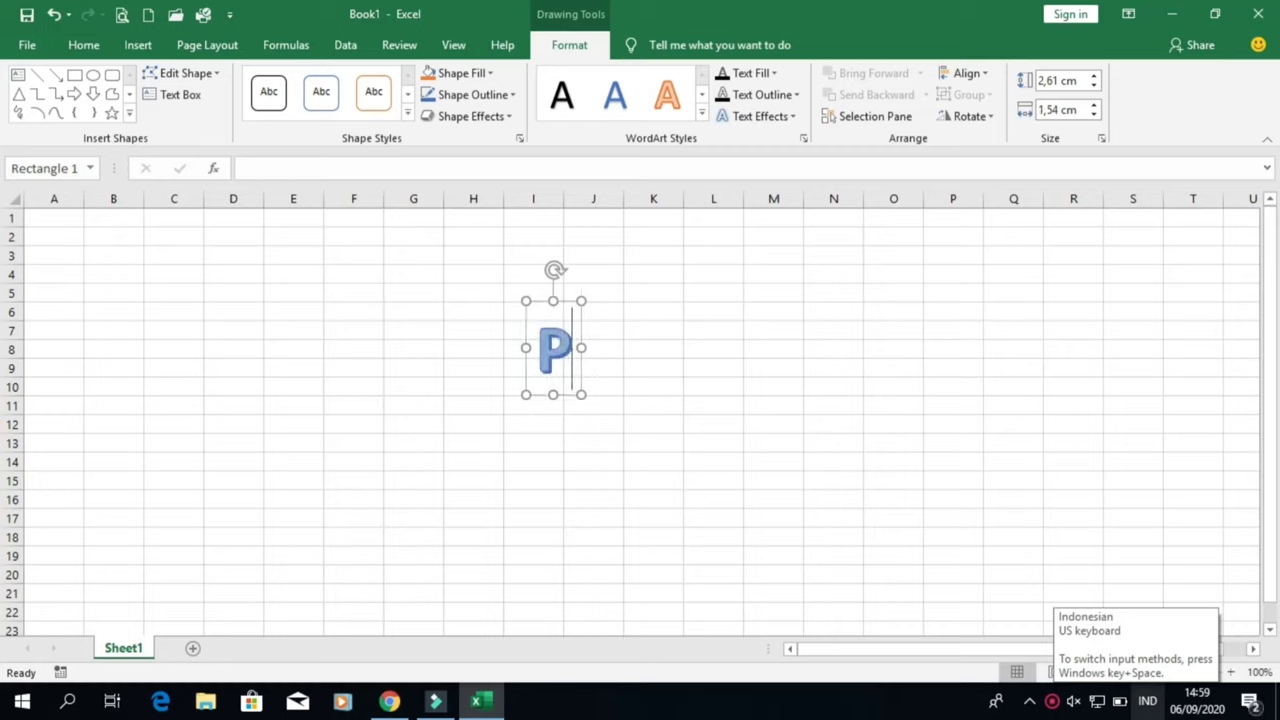
text(erh)
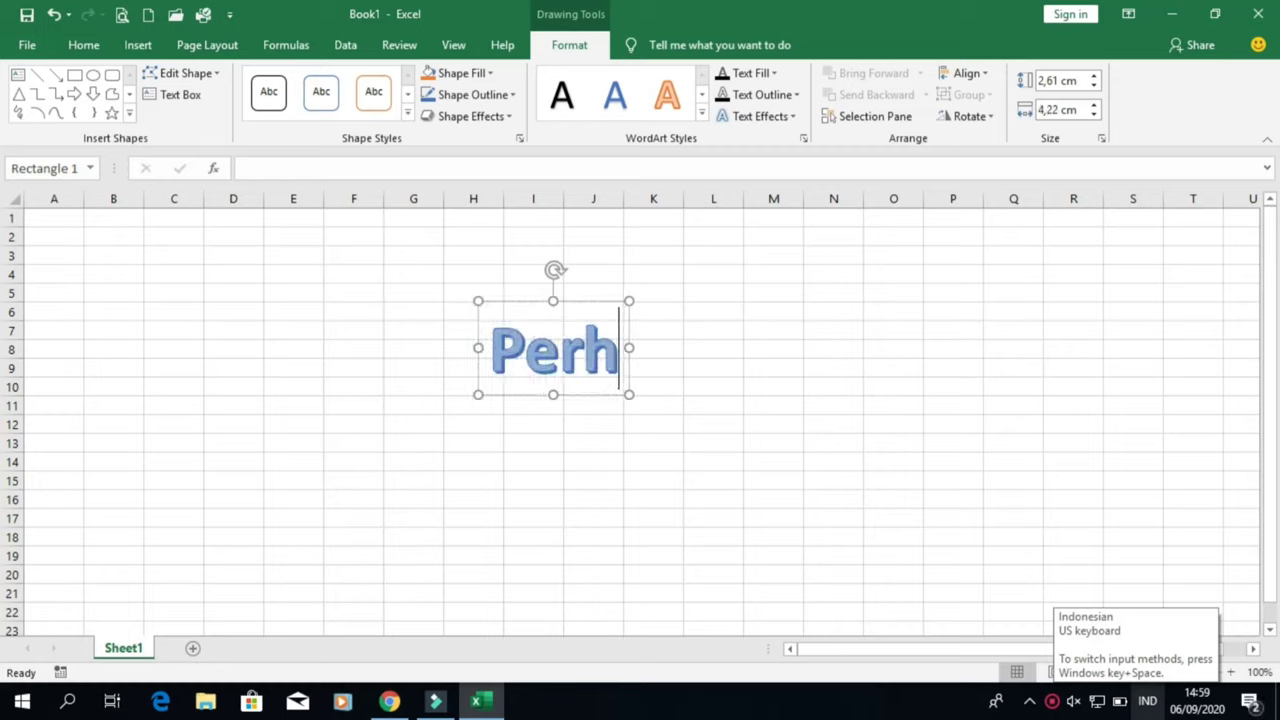
text(i)
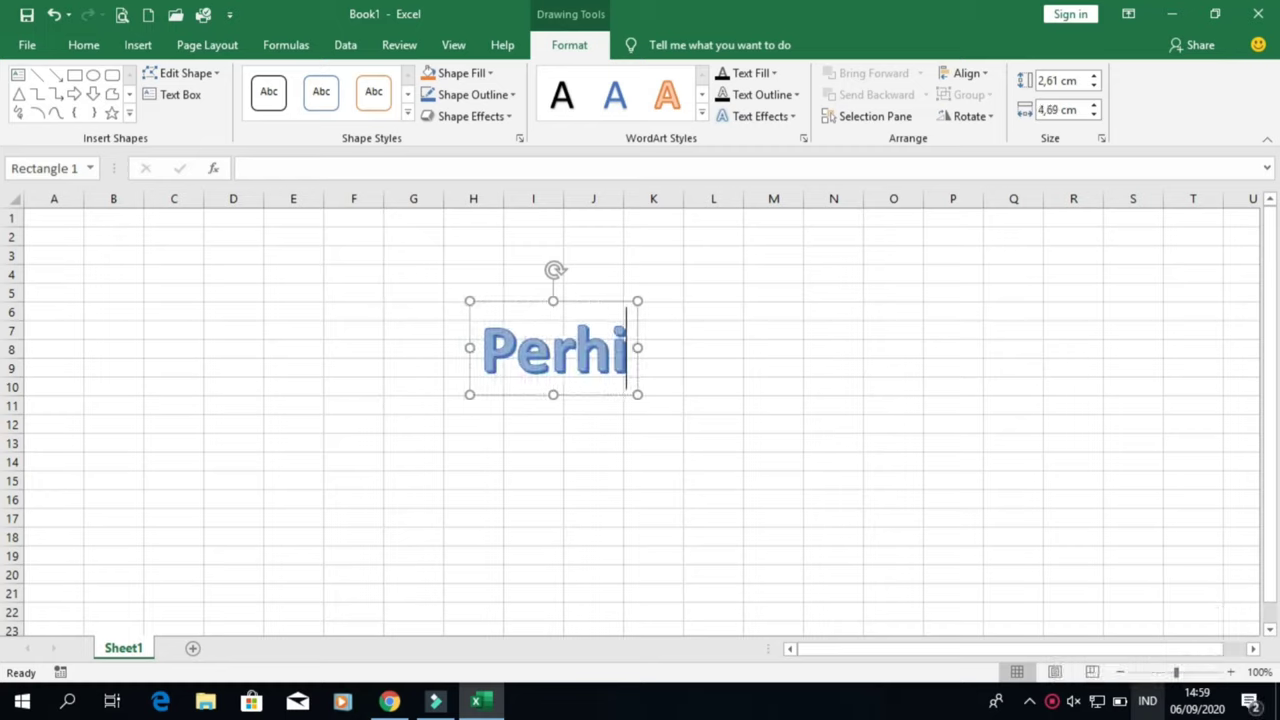
text(tunga)
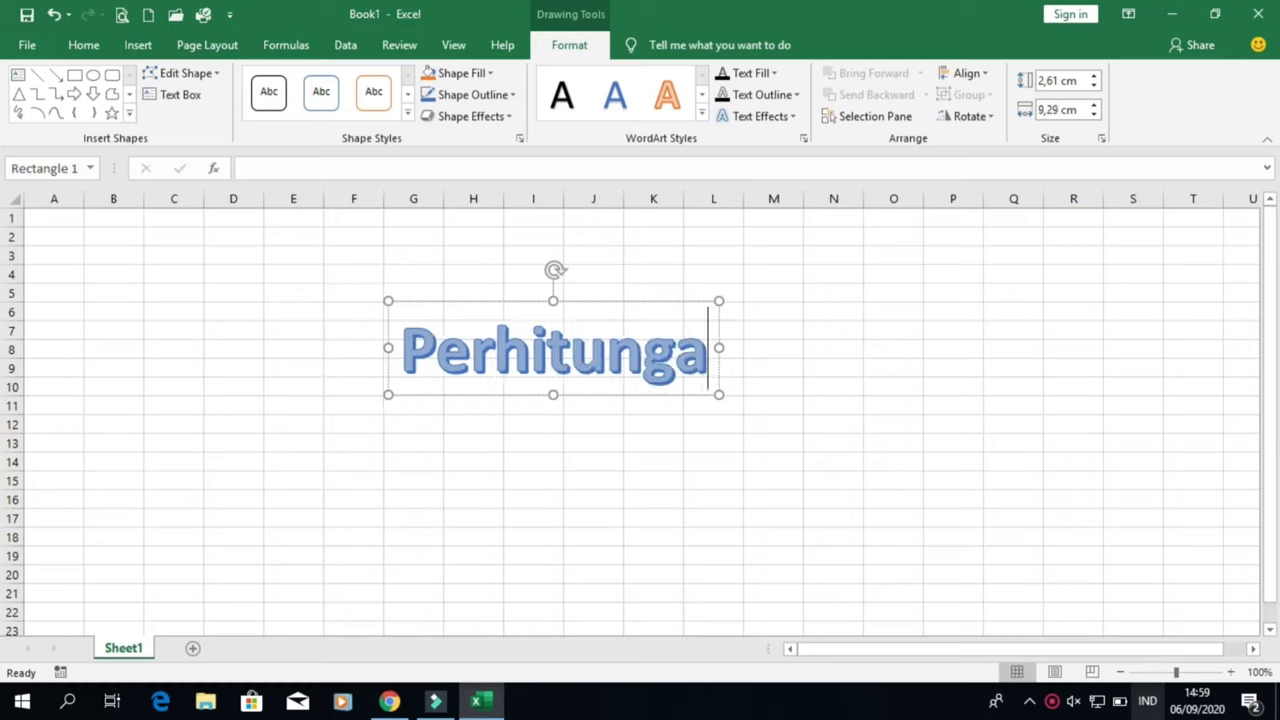
text(n Re)
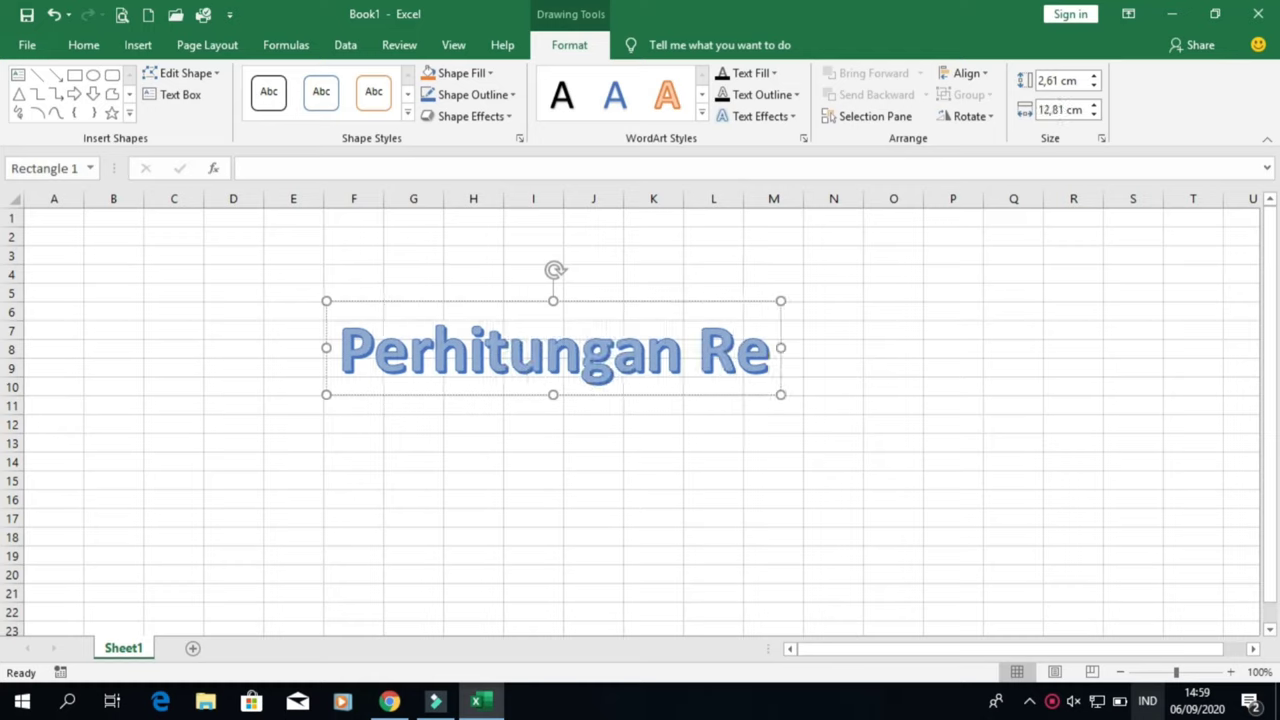
text(lat)
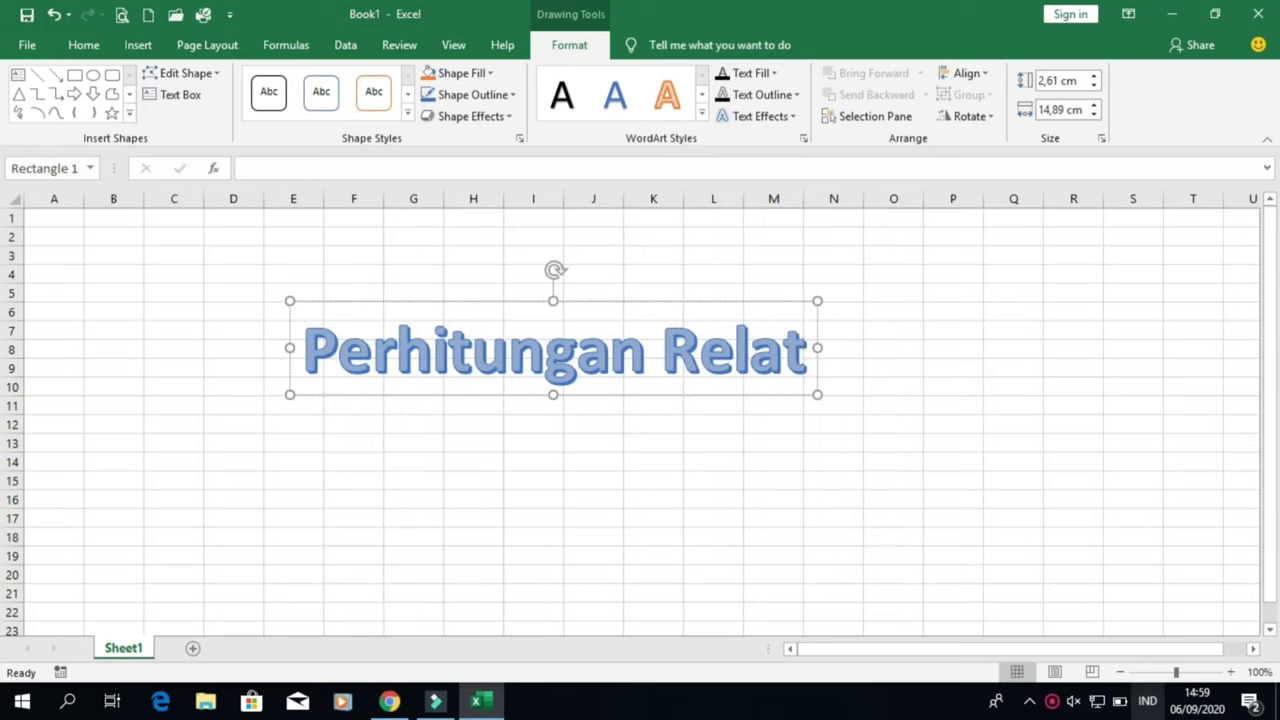
text(if)
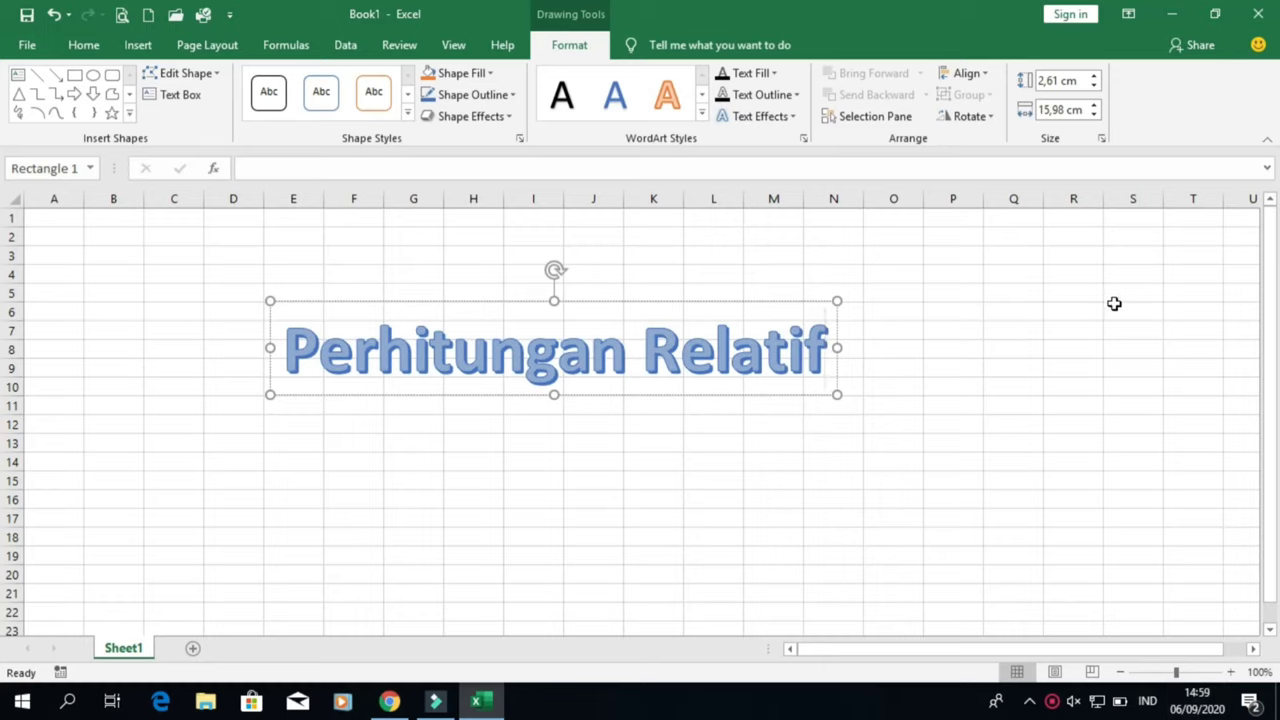
drag(837, 396, 920, 461)
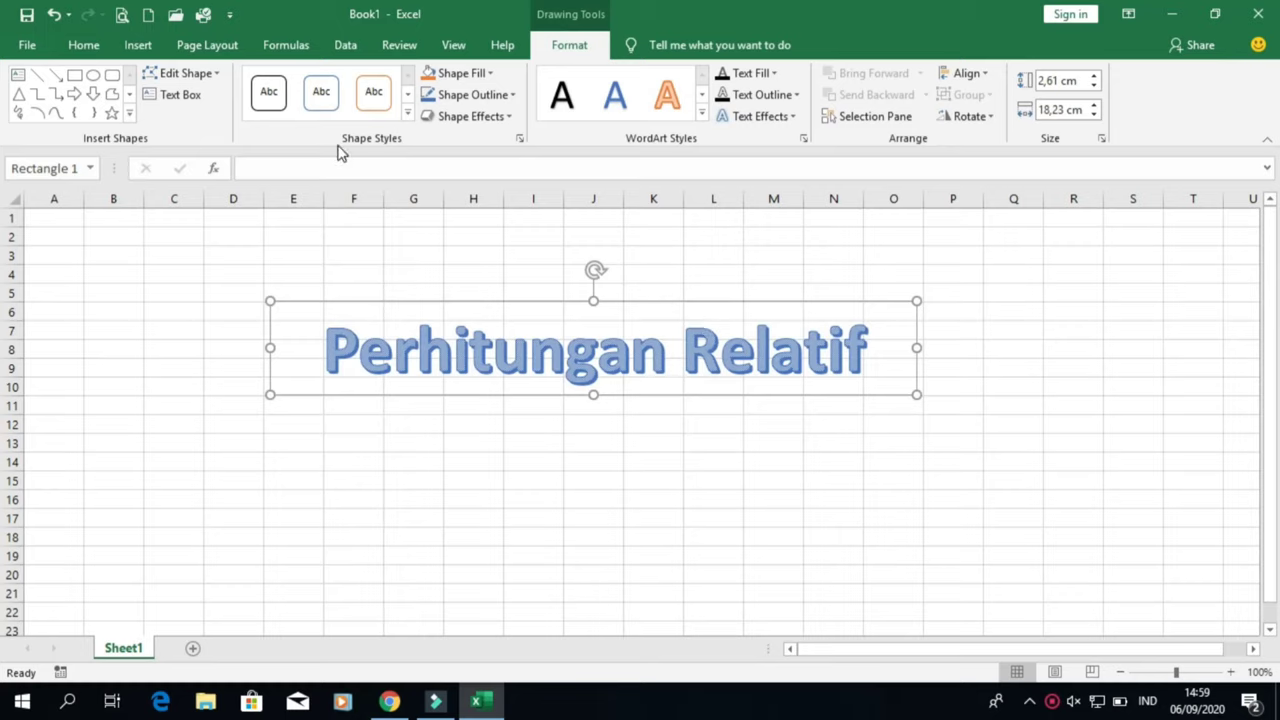
click(82, 46)
click(298, 80)
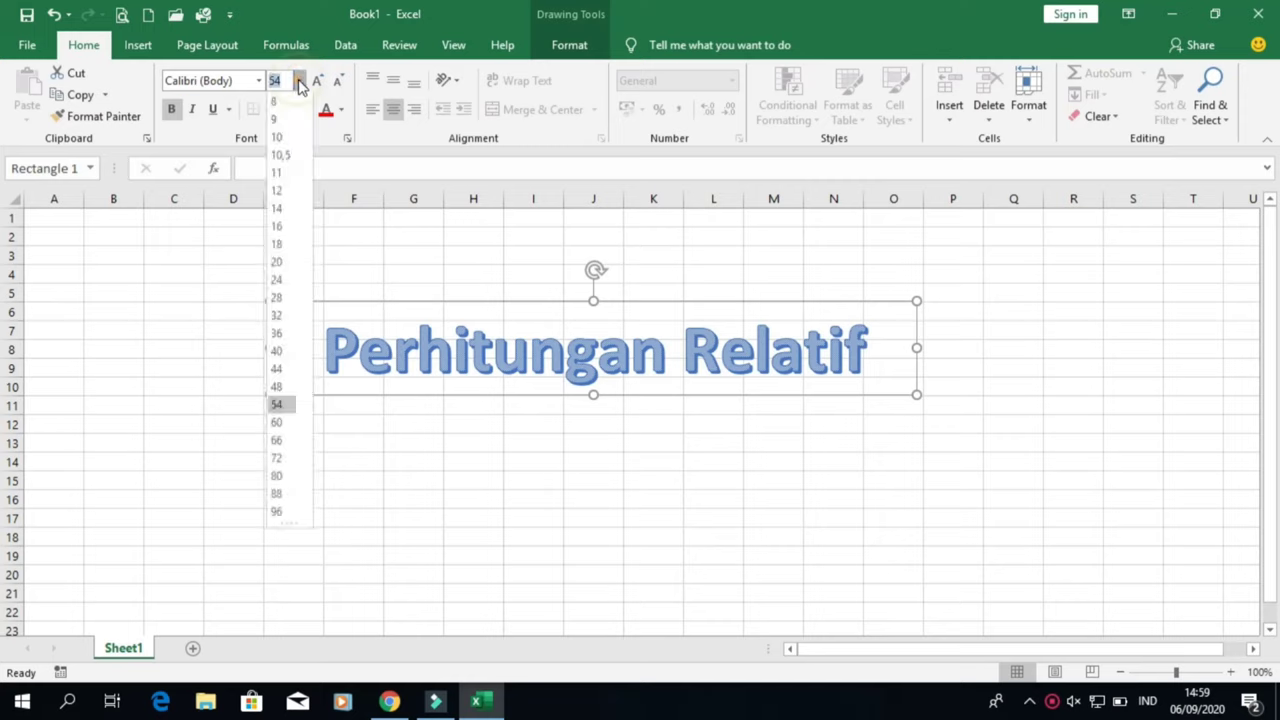
click(277, 459)
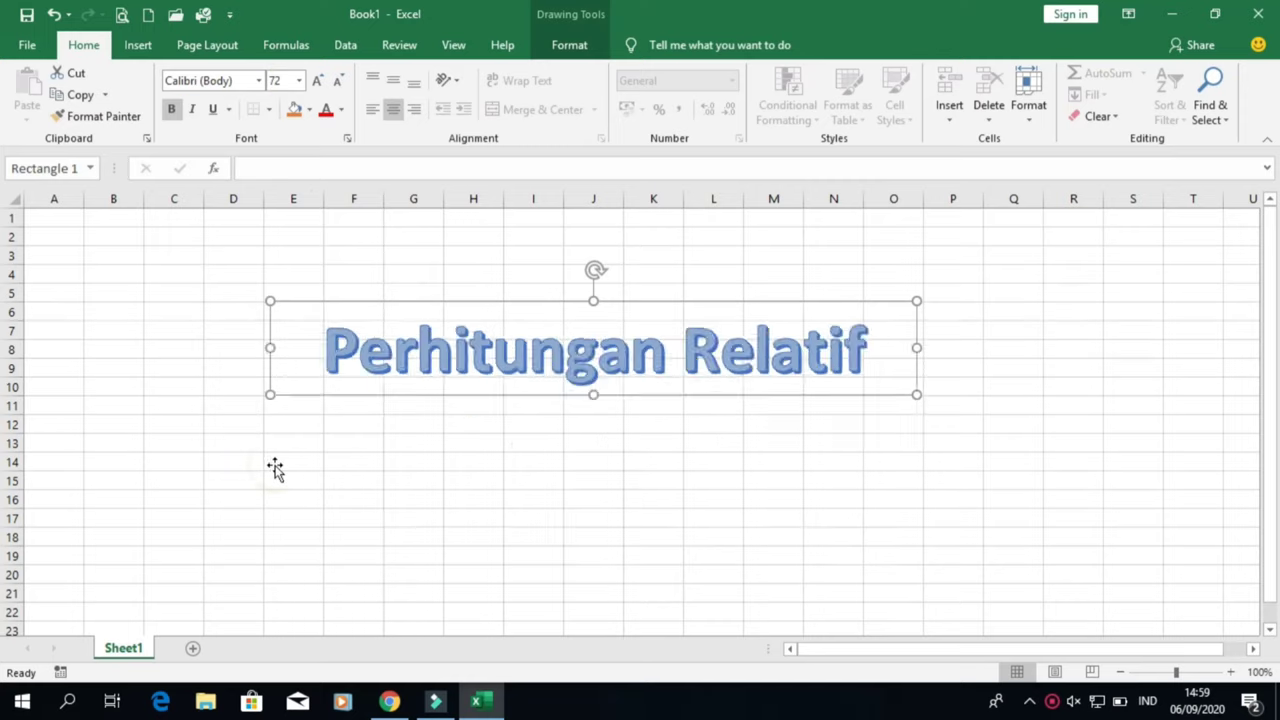
drag(269, 417, 96, 396)
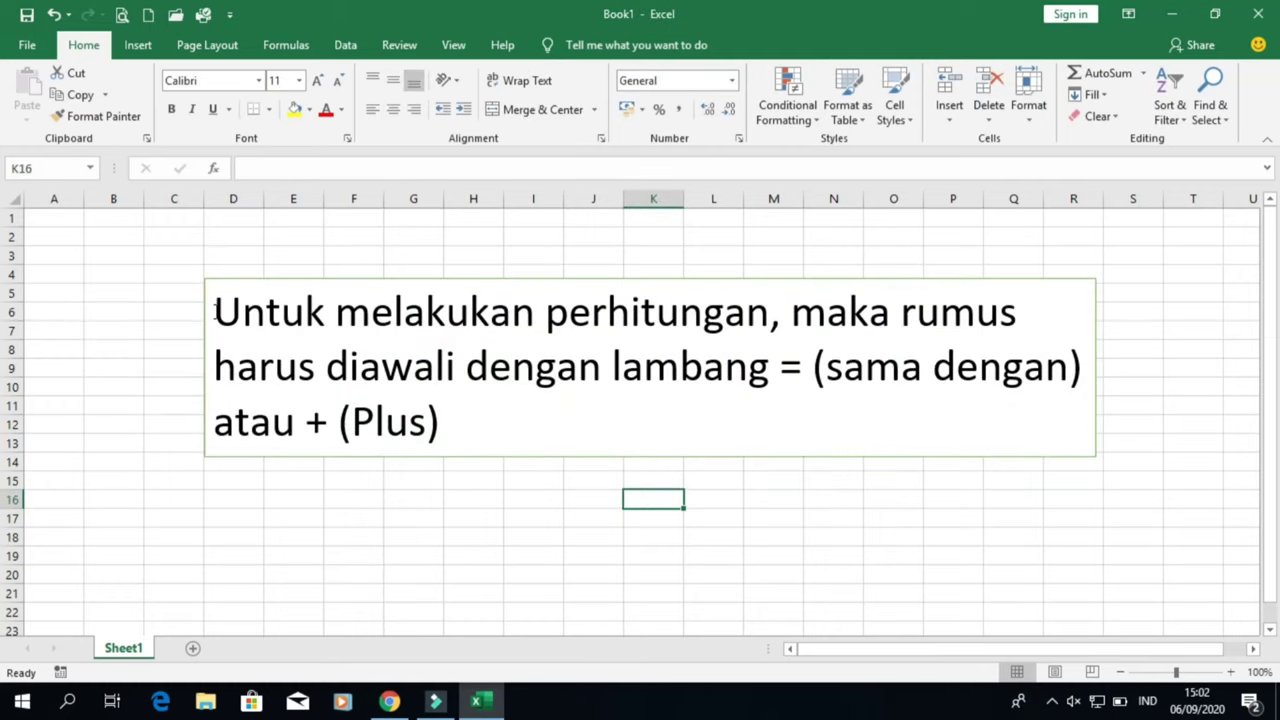
Step: Select the note text about formulas starting with = or +, then deselect by clicking cell N14
drag(215, 312, 1008, 333)
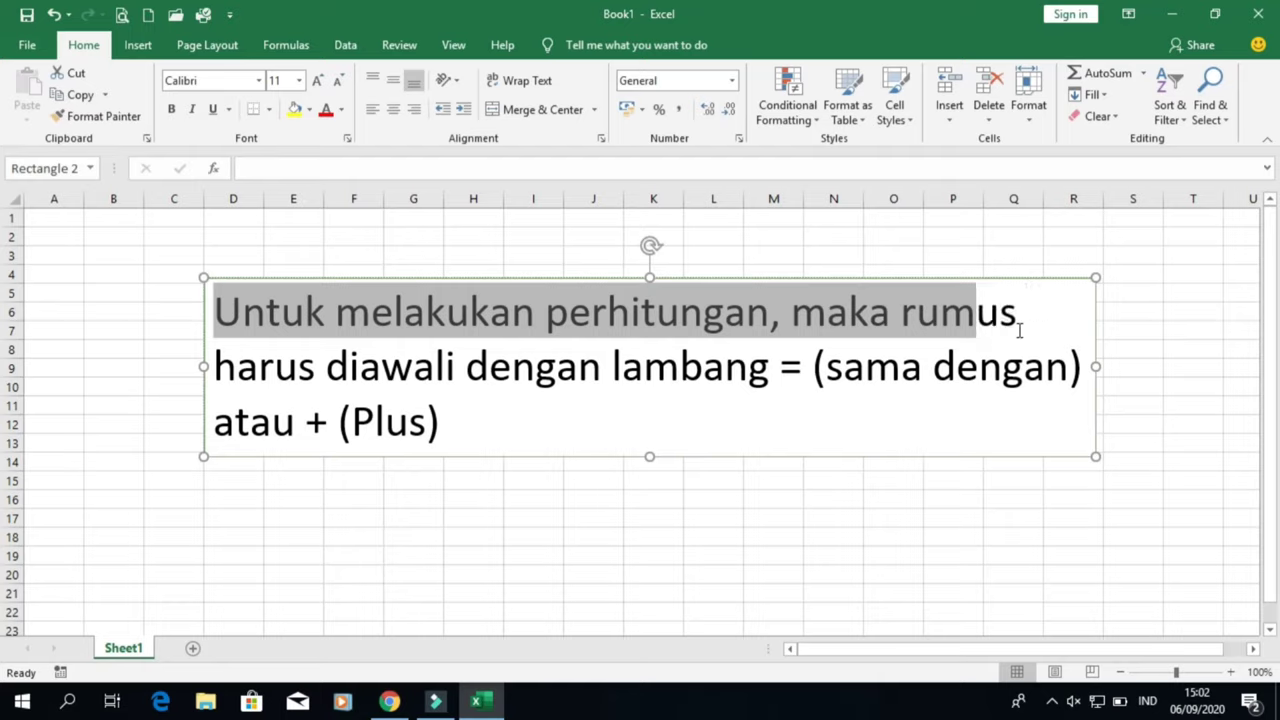
mouse_move(1008, 333)
mouse_down()
mouse_move(1084, 373)
mouse_move(1053, 406)
mouse_move(1104, 510)
mouse_up()
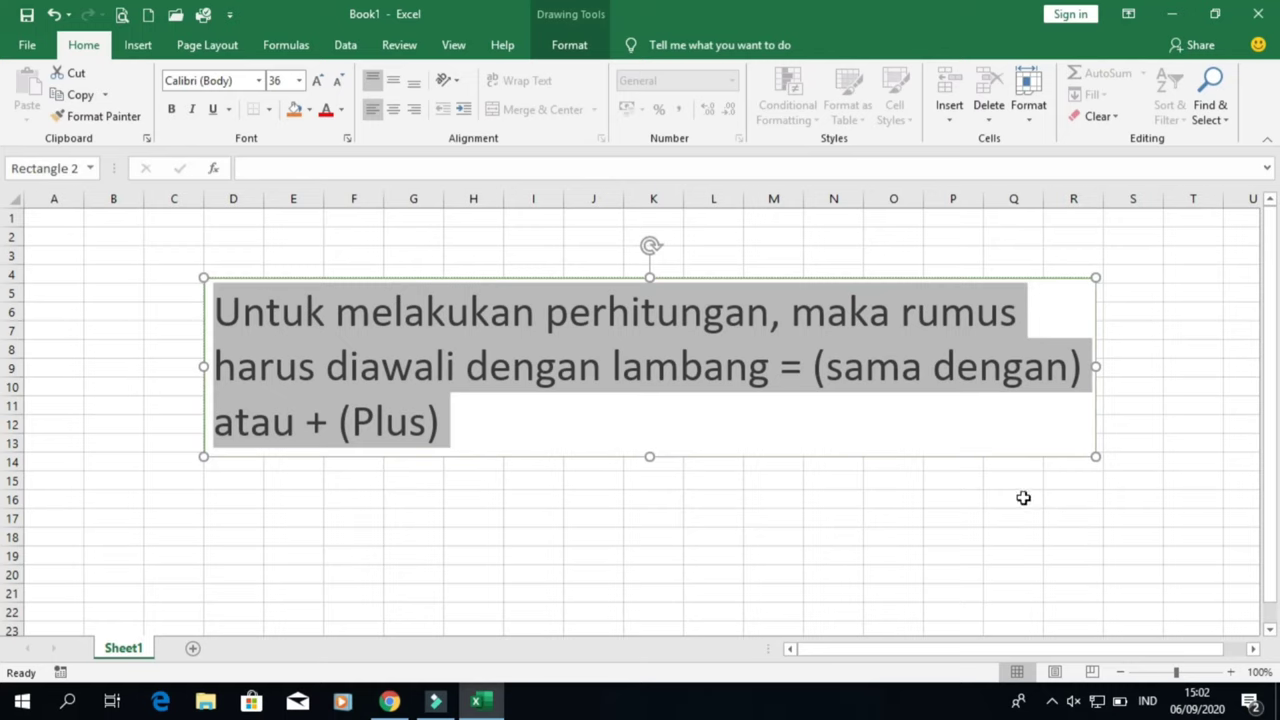
click(846, 466)
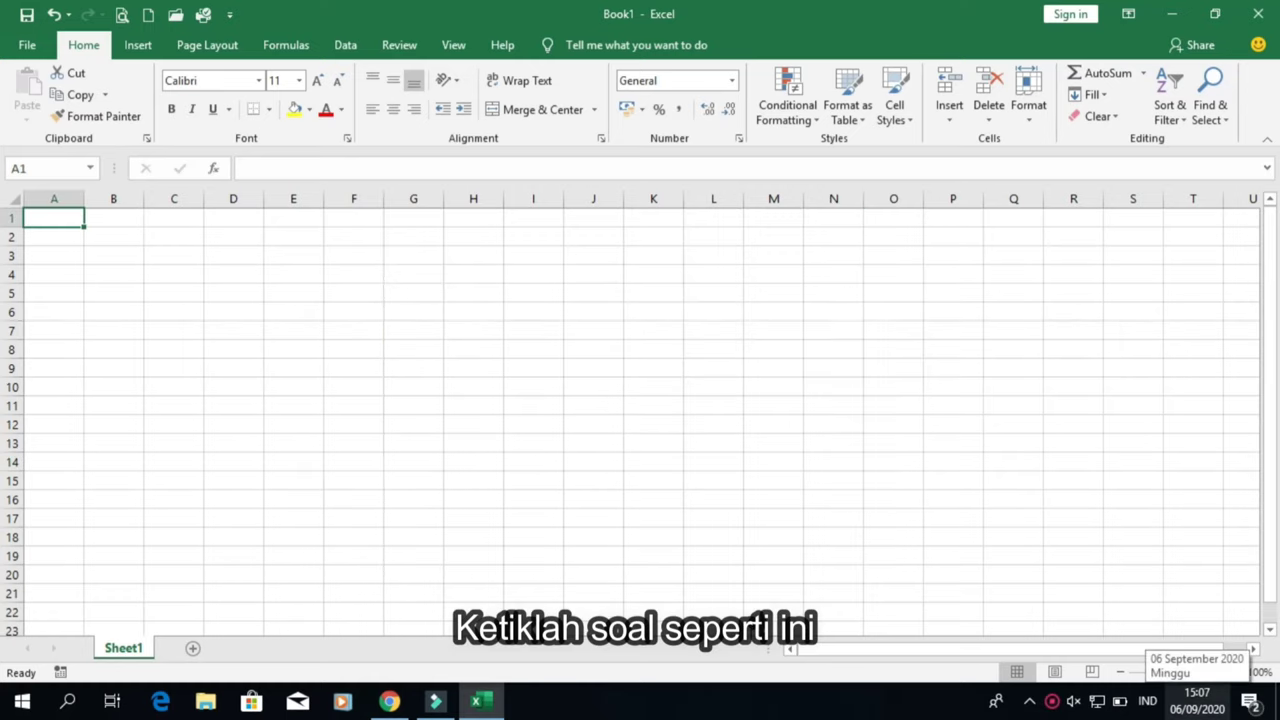
Step: Enter the title PERHITUNGAN RELATIF in A1 and headers A and B in A3:B3
text(PER)
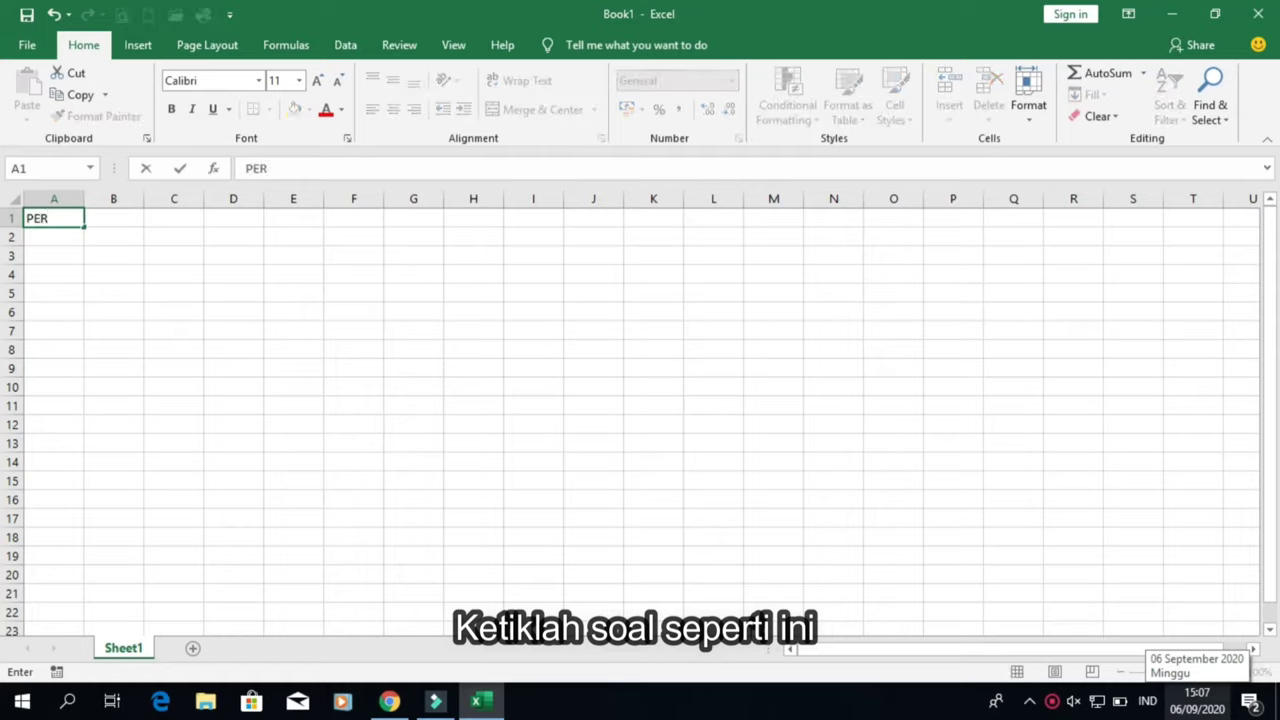
text(HITUNGAN )
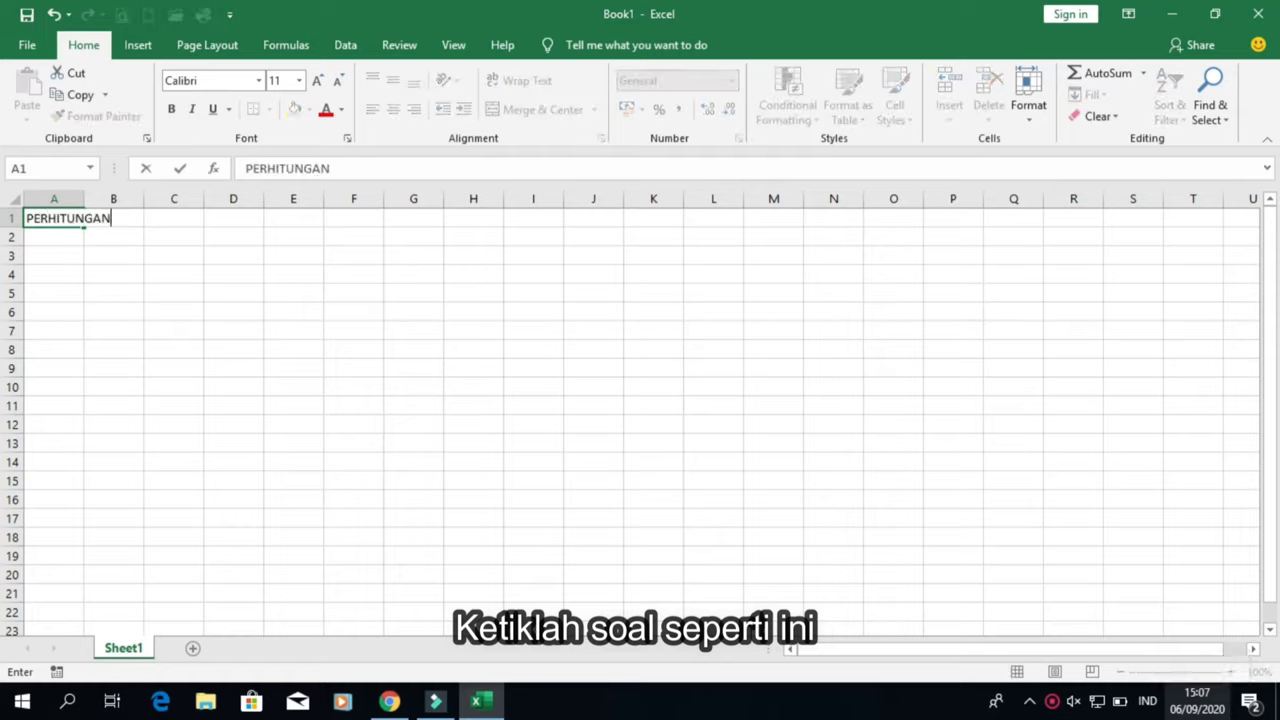
text(RELAT)
text(IF)
key(Return)
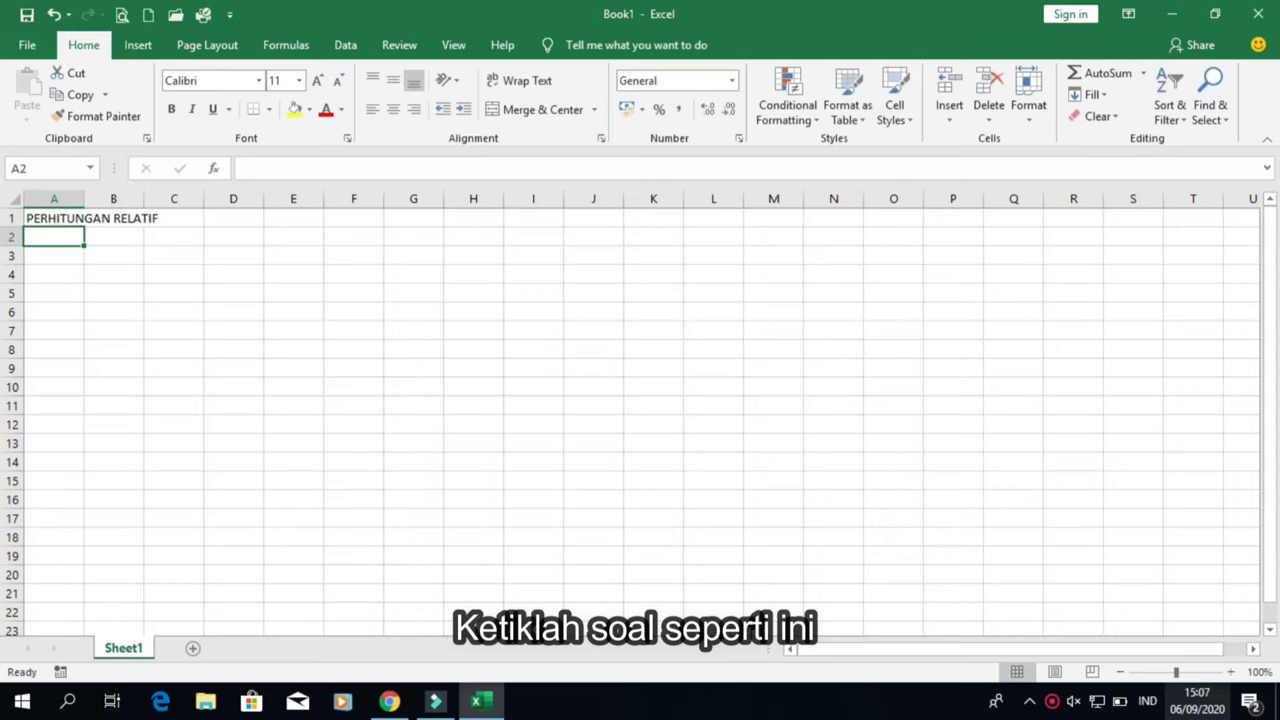
key(Return)
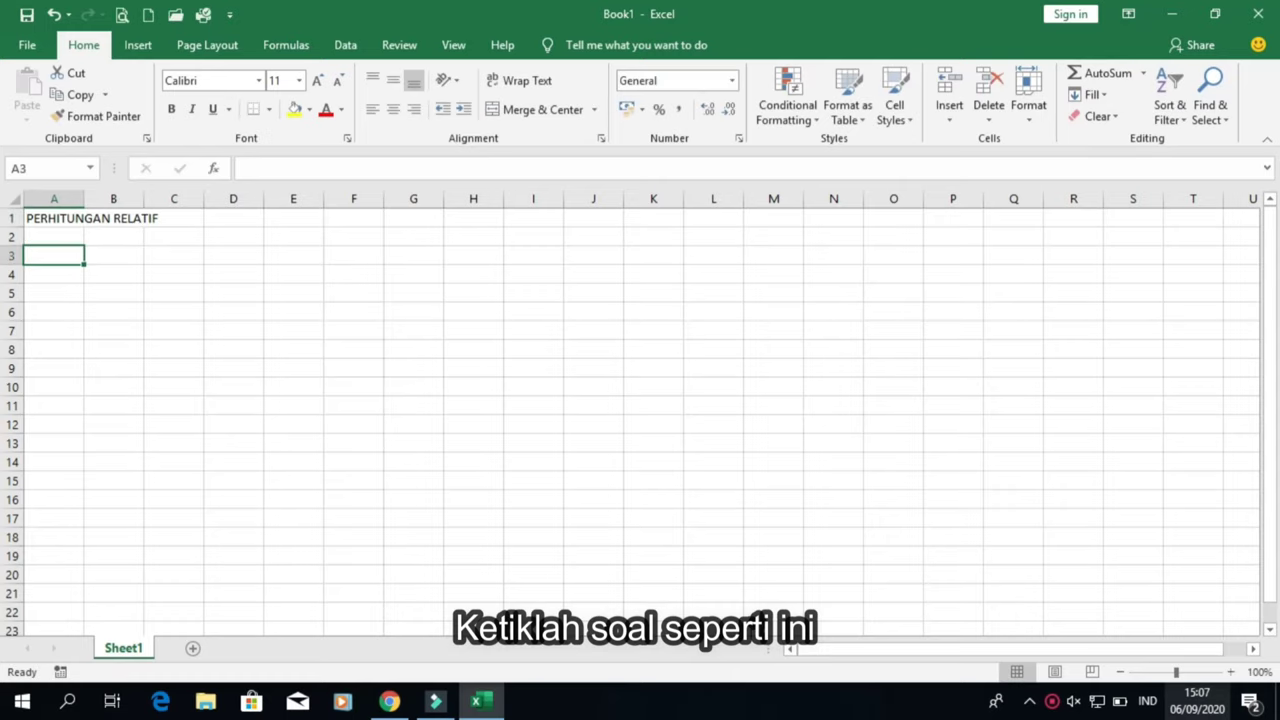
text(A)
key(Tab)
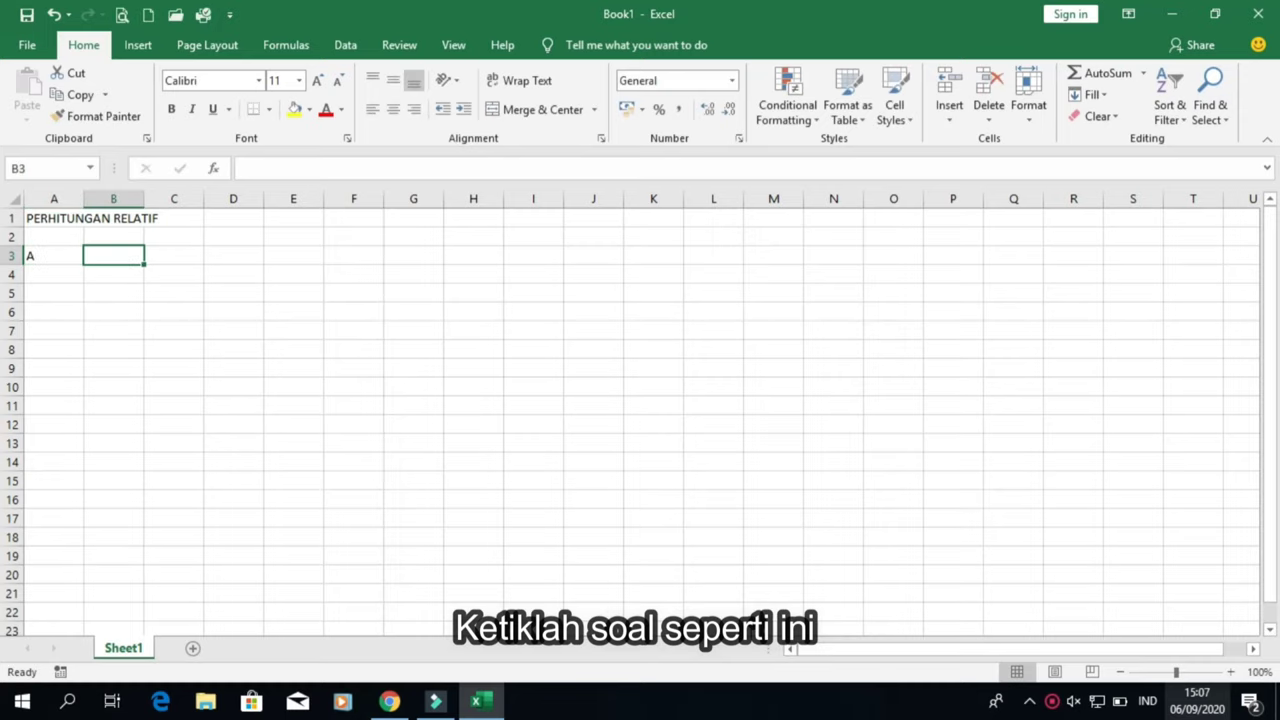
text(B)
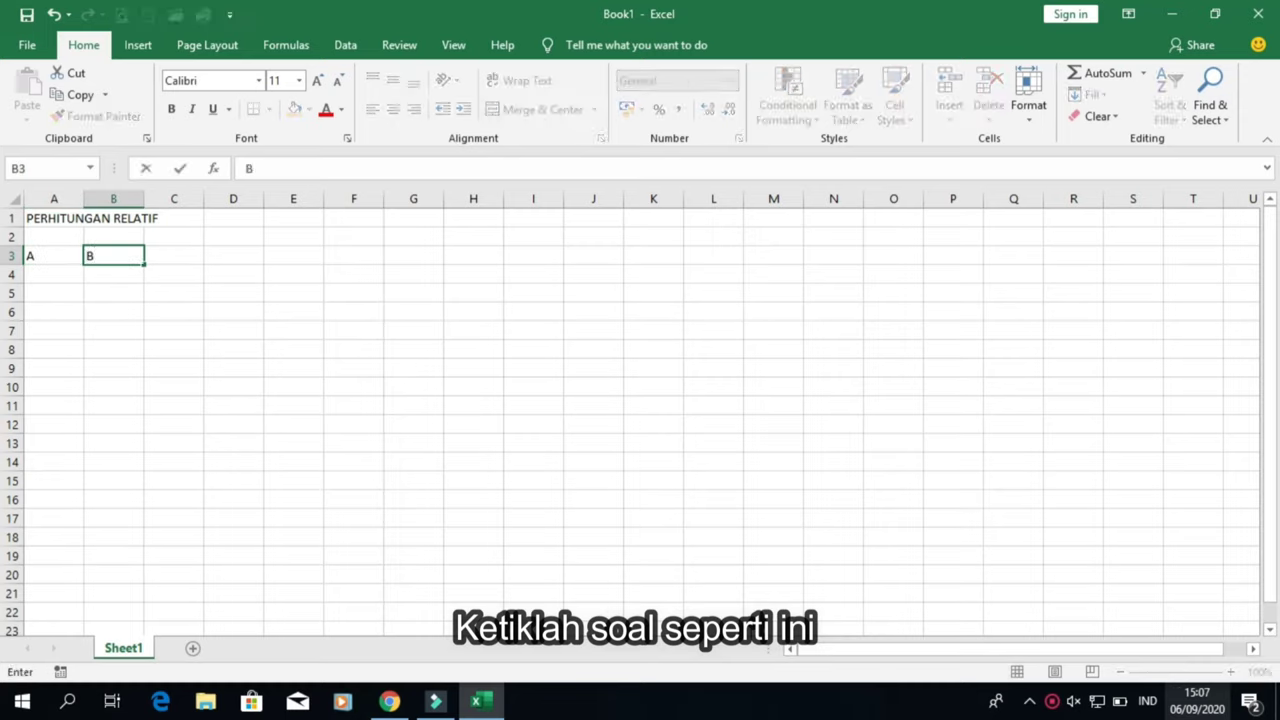
key(Tab)
Step: Add headers A+B, A-B, A*B, A/B and A^B in C3:G3, fixing the A*B typo
text(A)
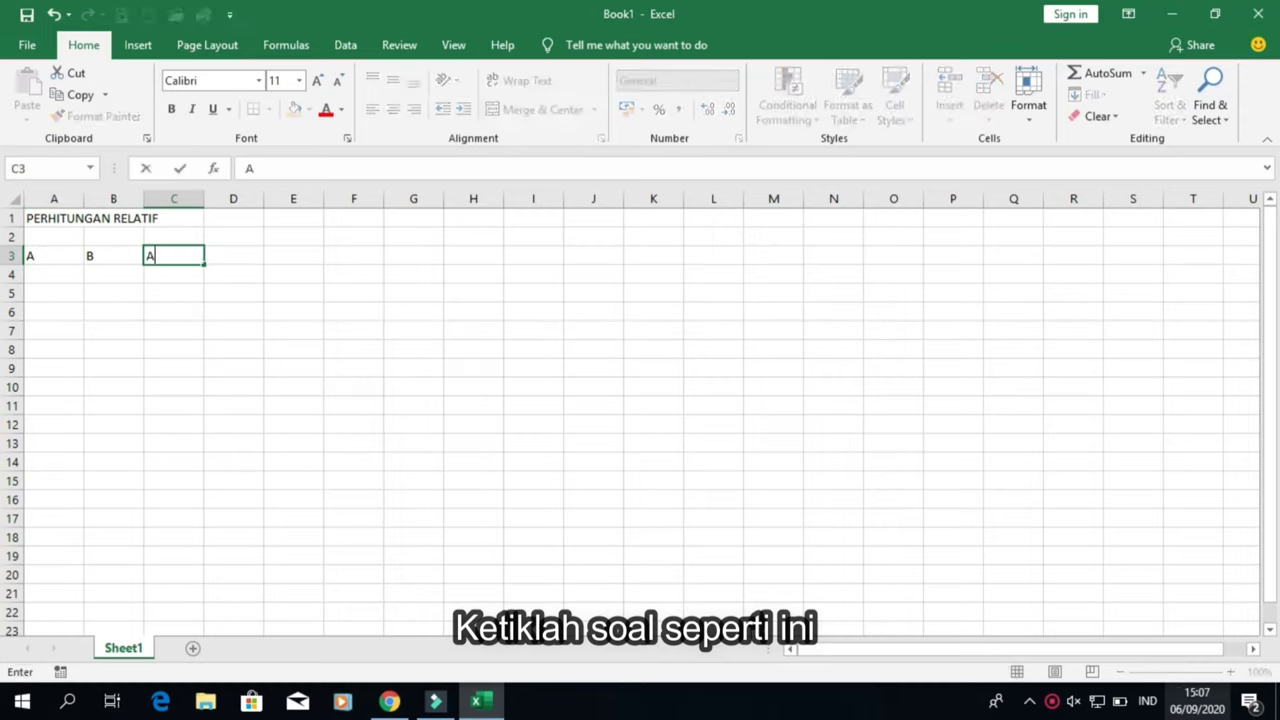
text(+B)
key(Tab)
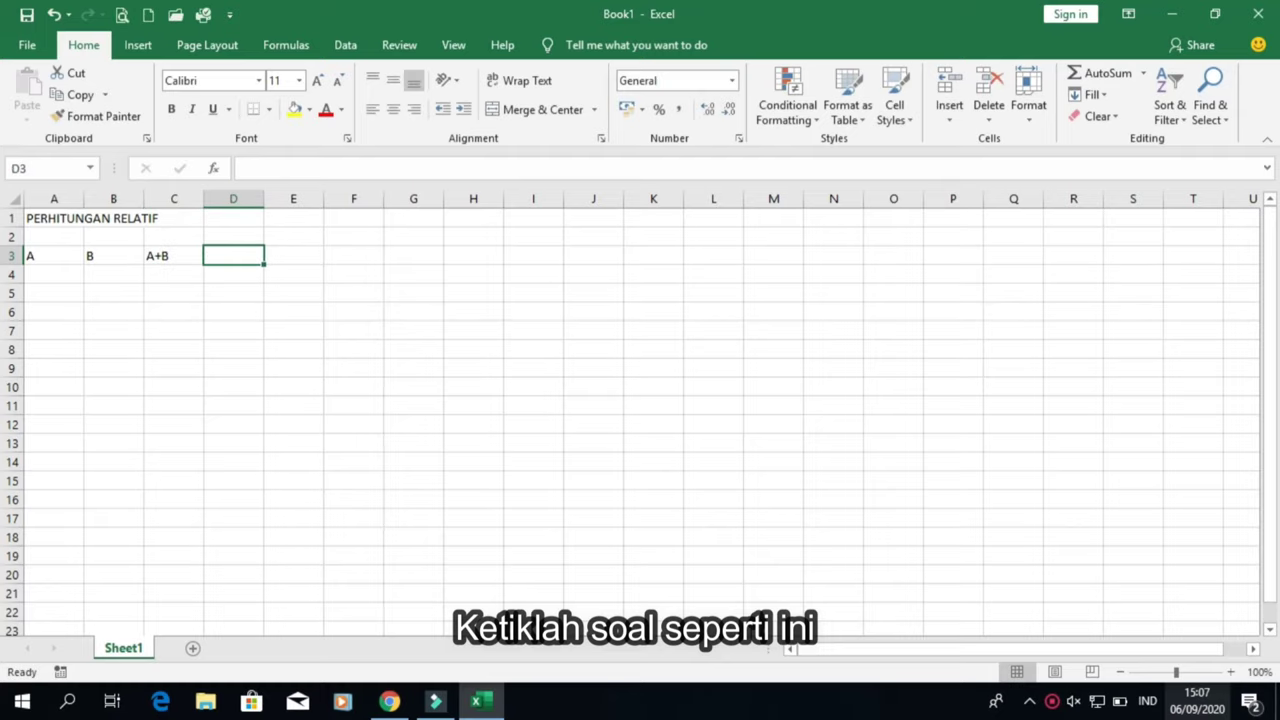
text(A-)
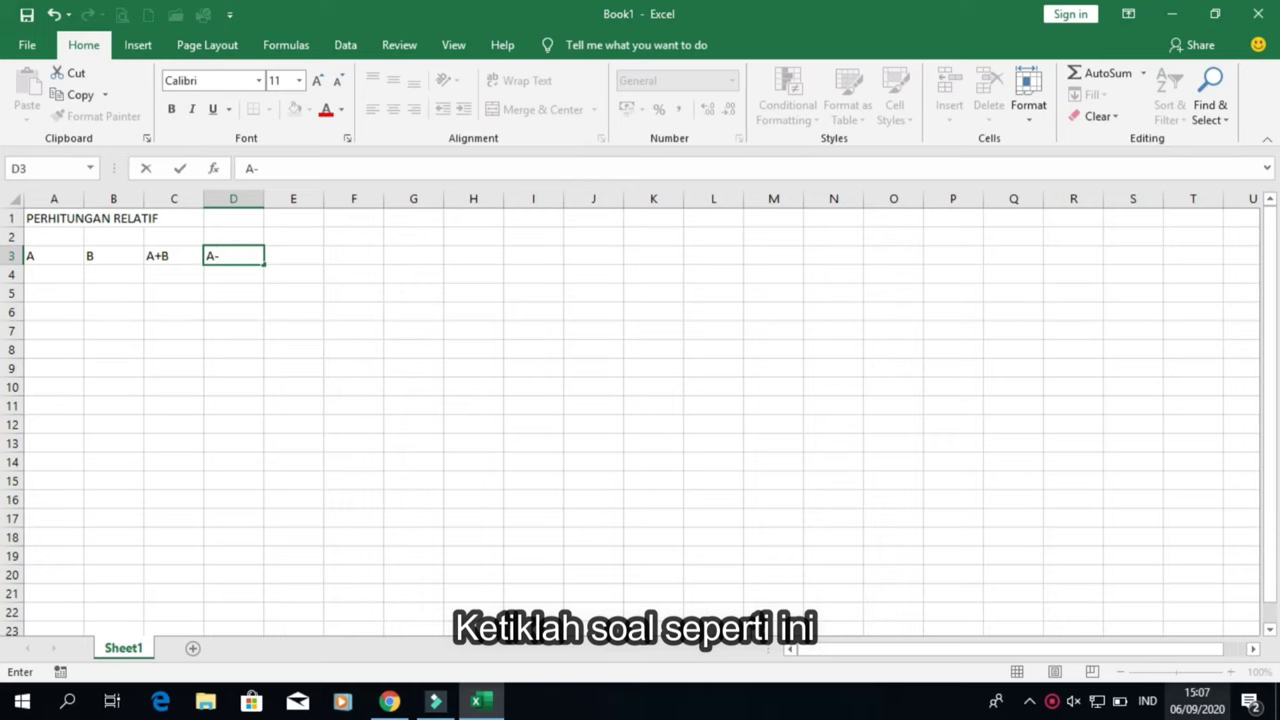
text(B)
key(Tab)
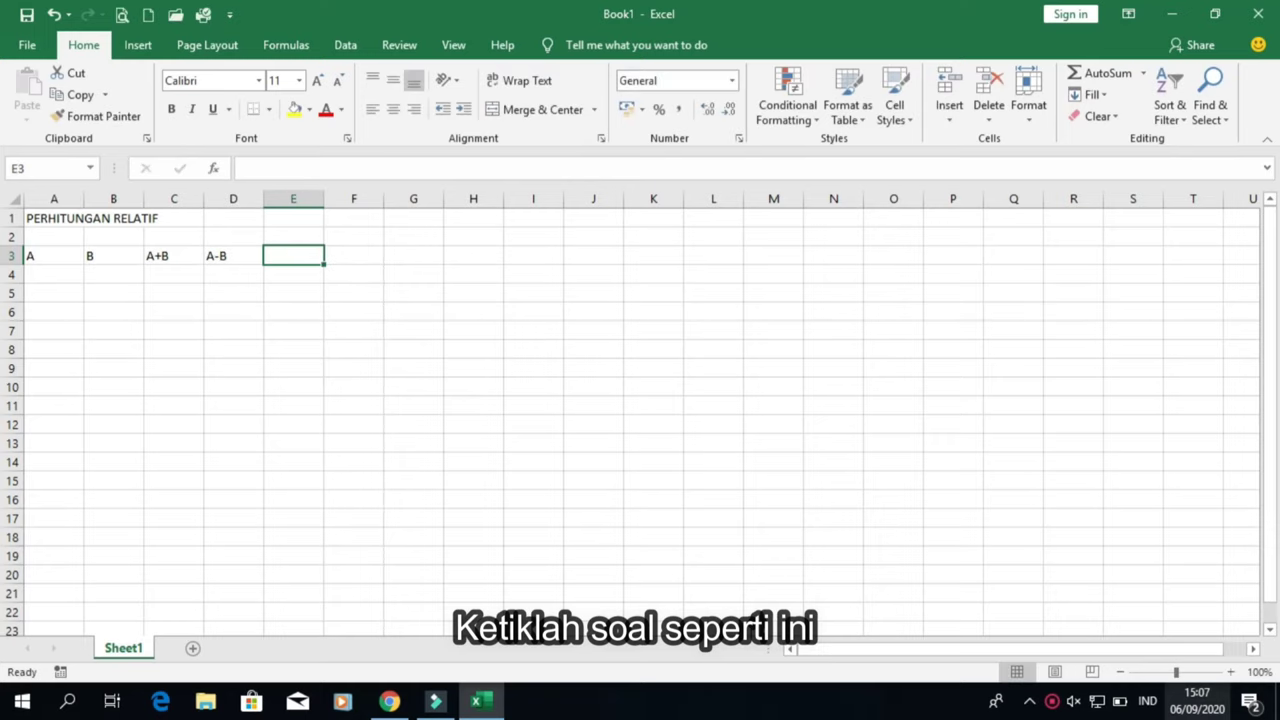
text(A*)
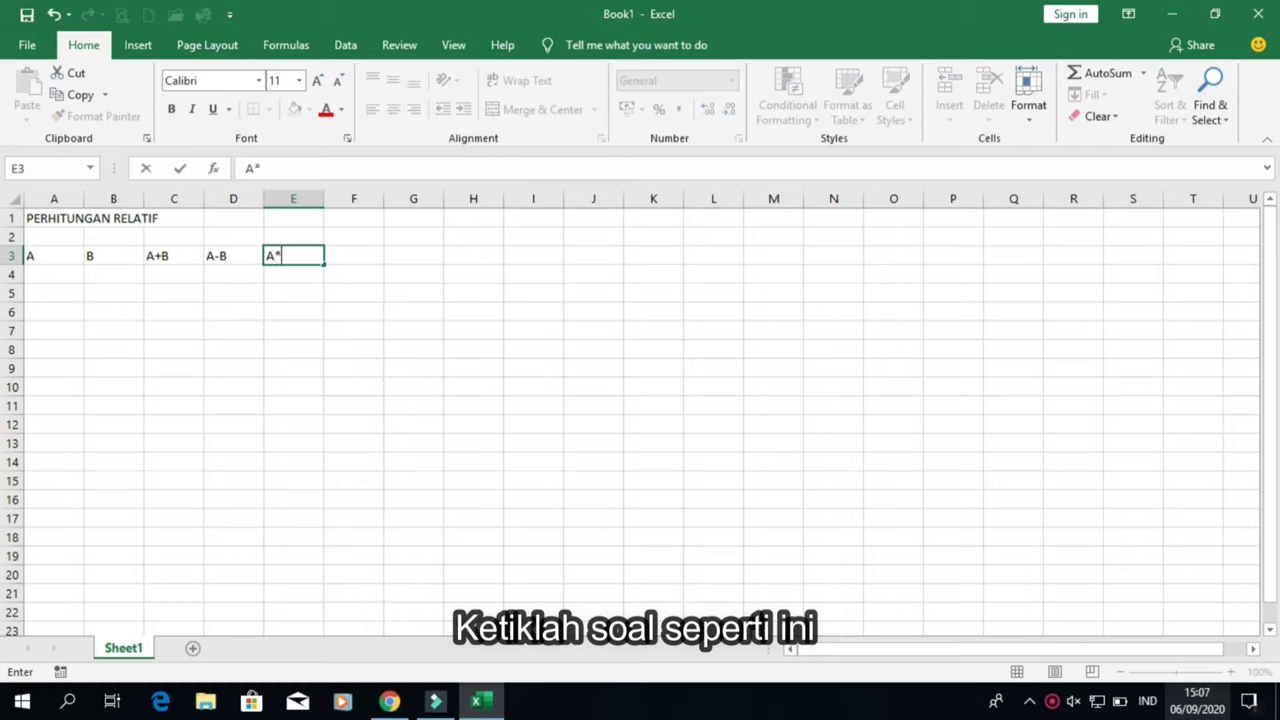
text(C)
key(BackSpace)
text(B)
key(Tab)
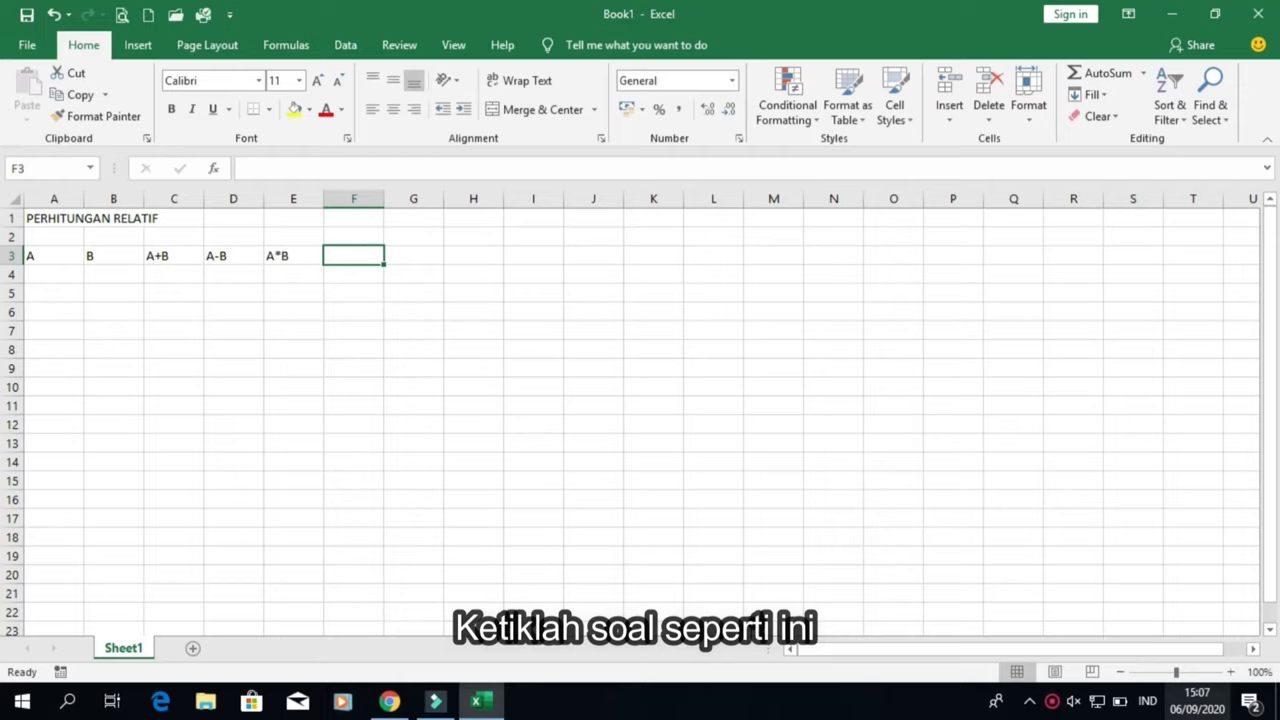
text(A/B)
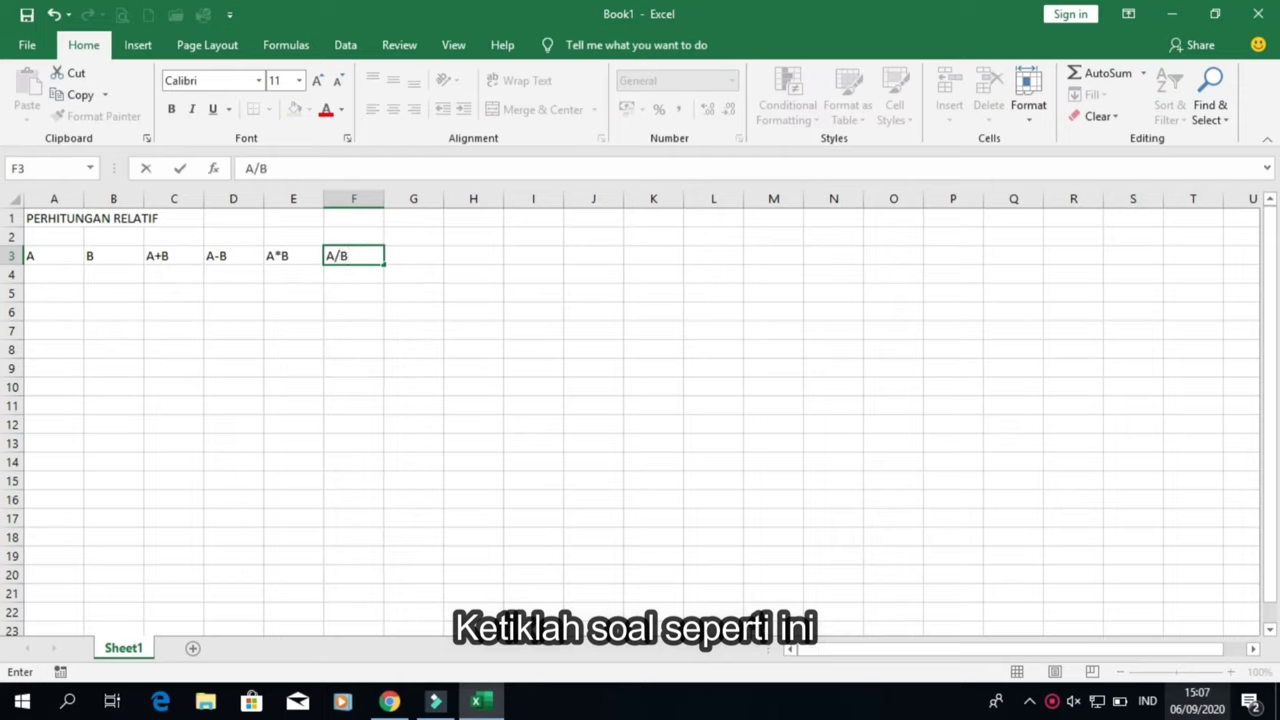
key(Tab)
text(A)
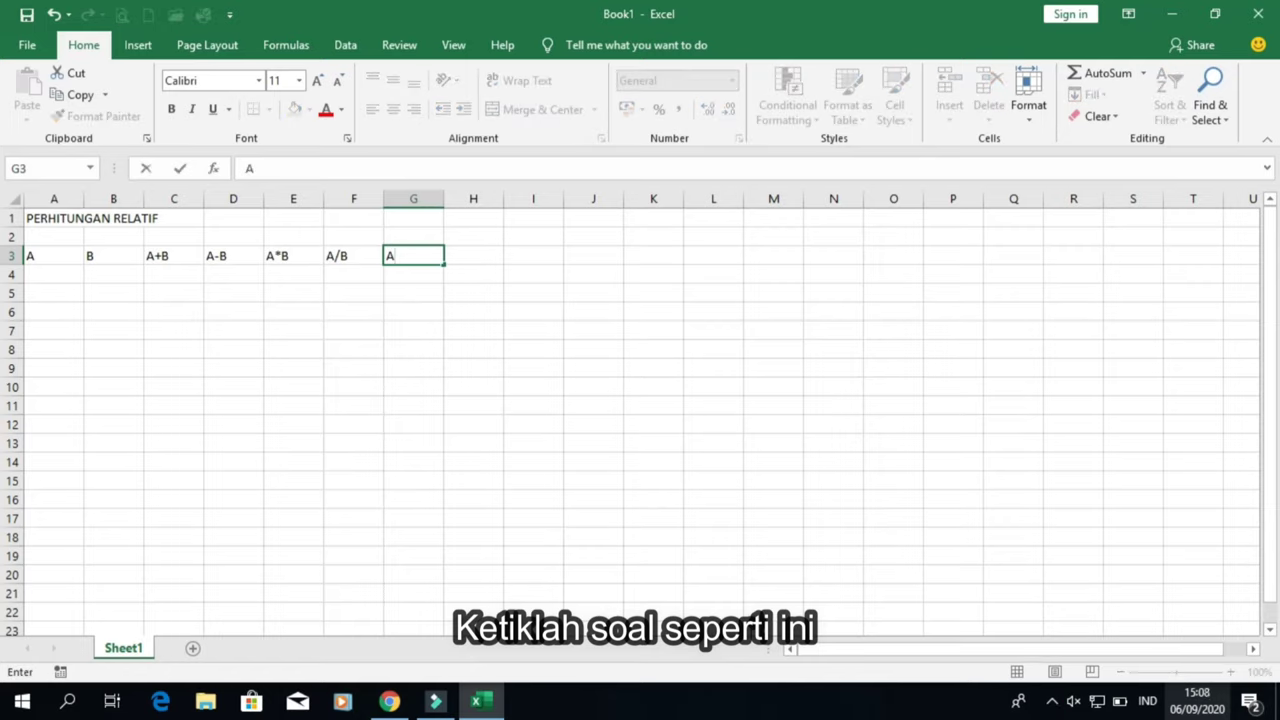
text(^)
text(B)
Step: Enter the value pairs 5/2, 4/8 and 5/6 into A4:B6
click(56, 276)
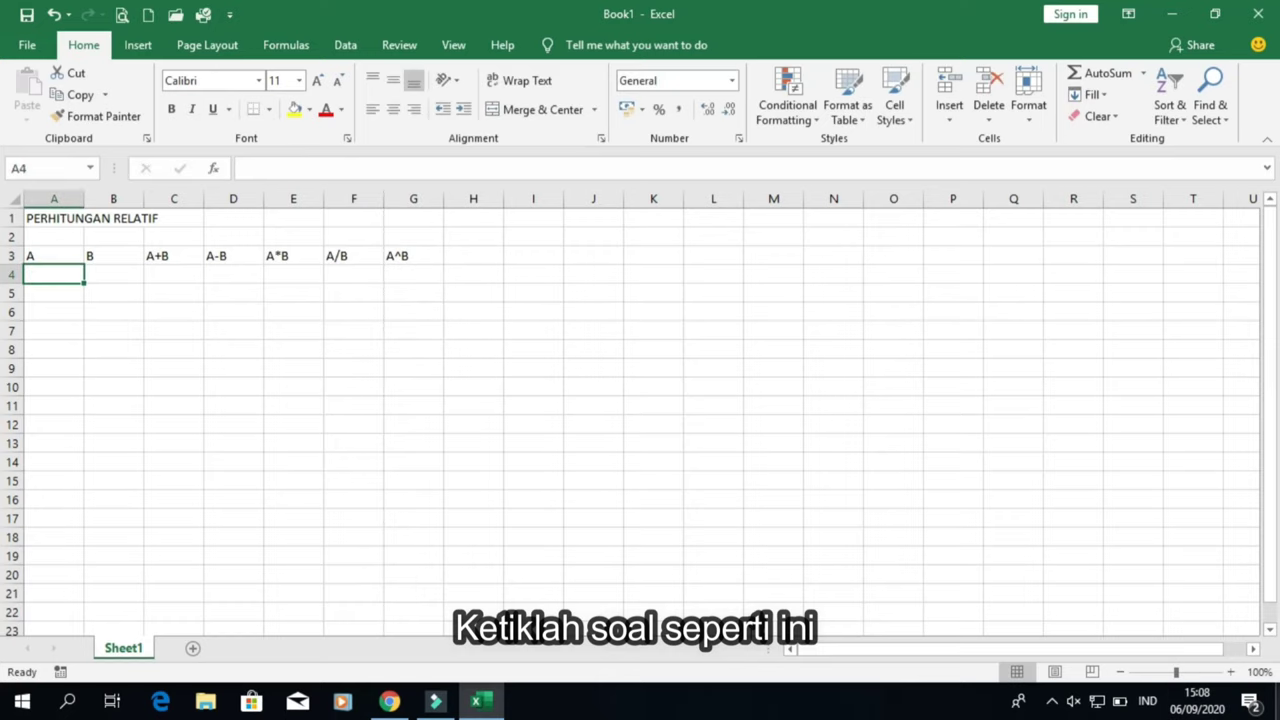
text(5)
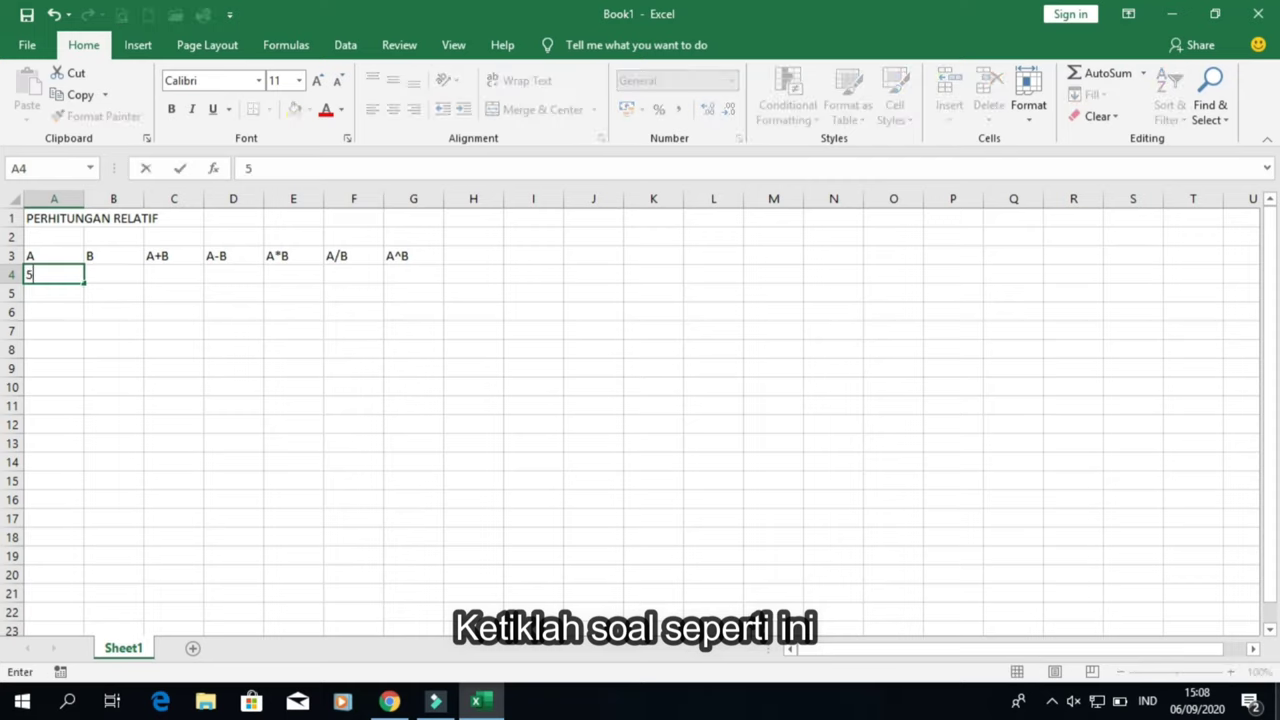
key(Tab)
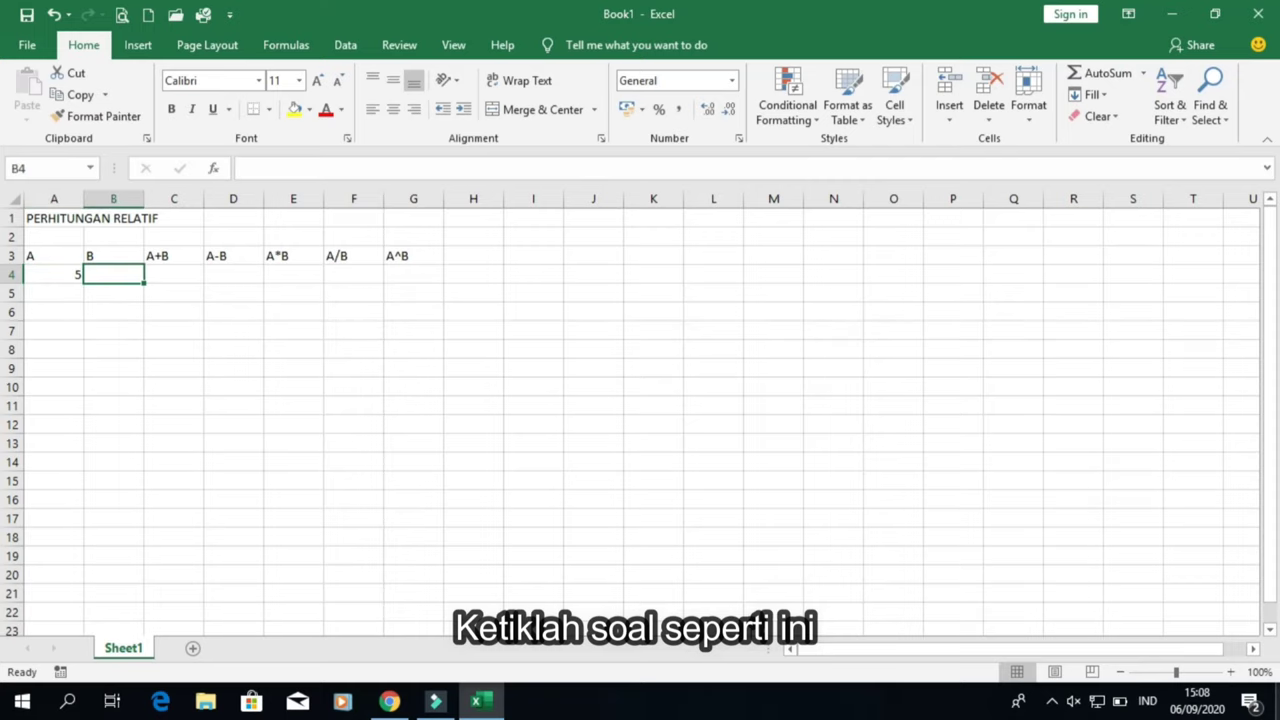
text(2)
key(Return)
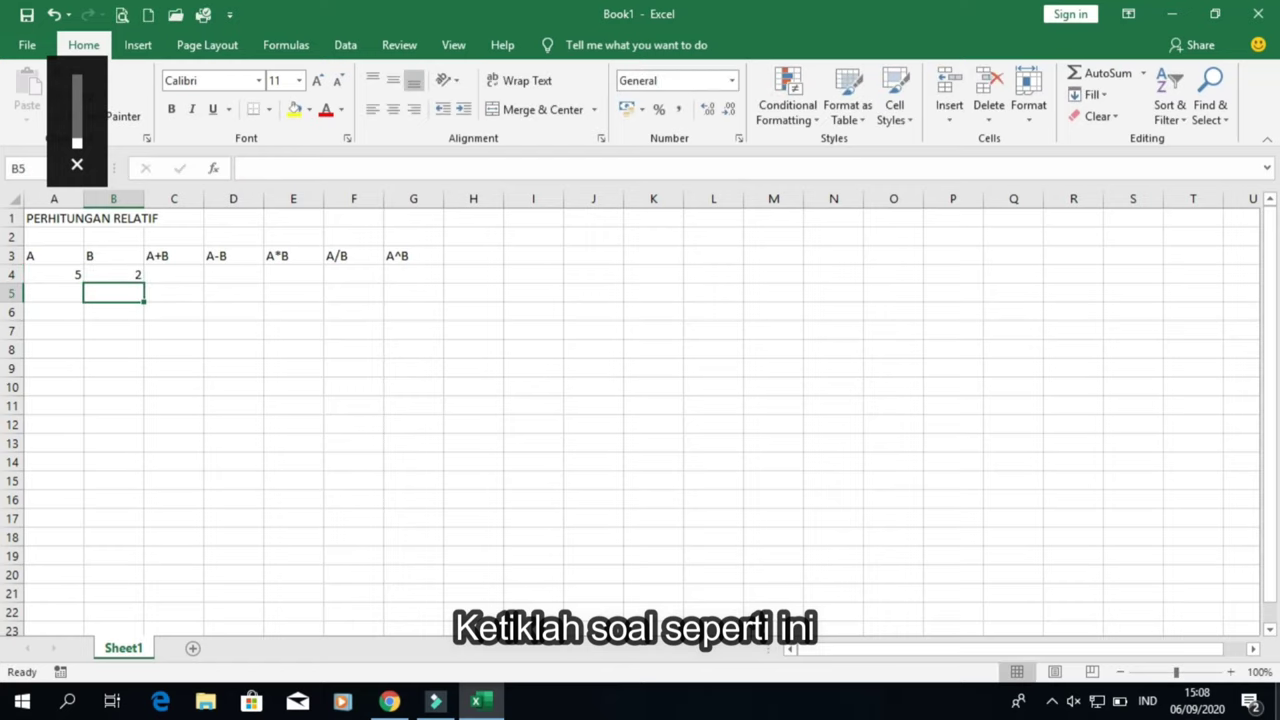
click(54, 292)
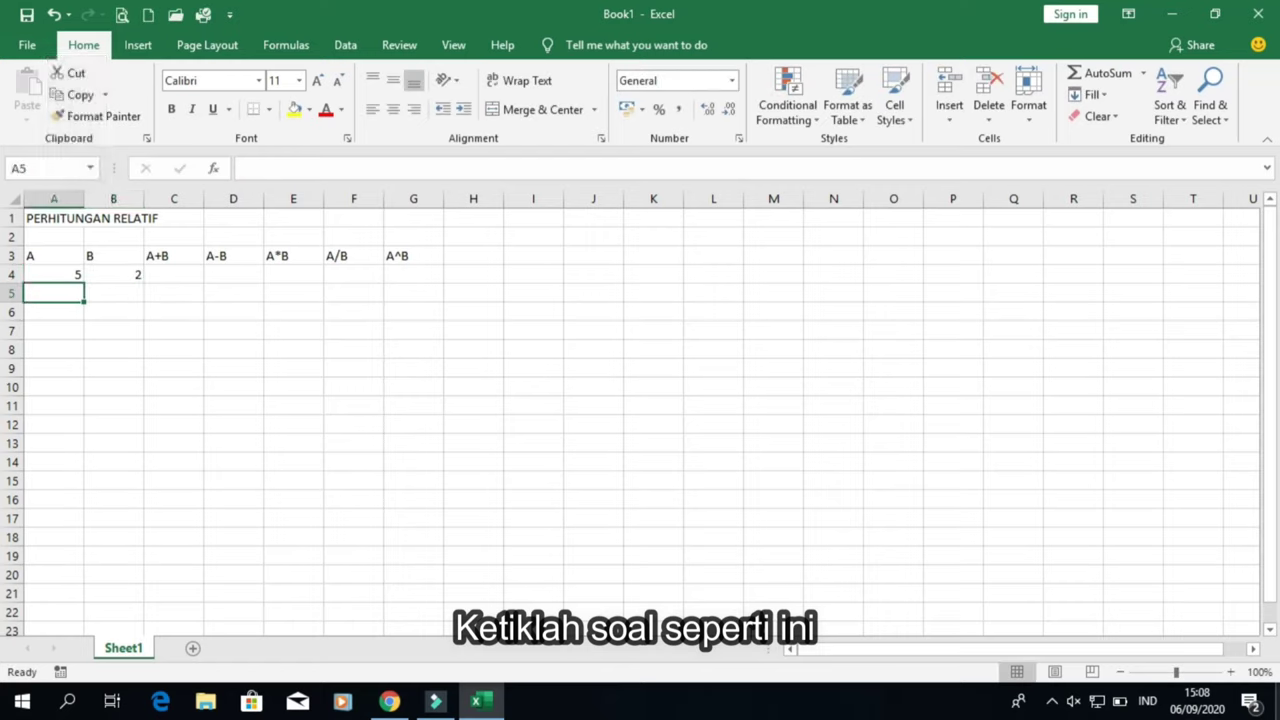
text(4)
key(Tab)
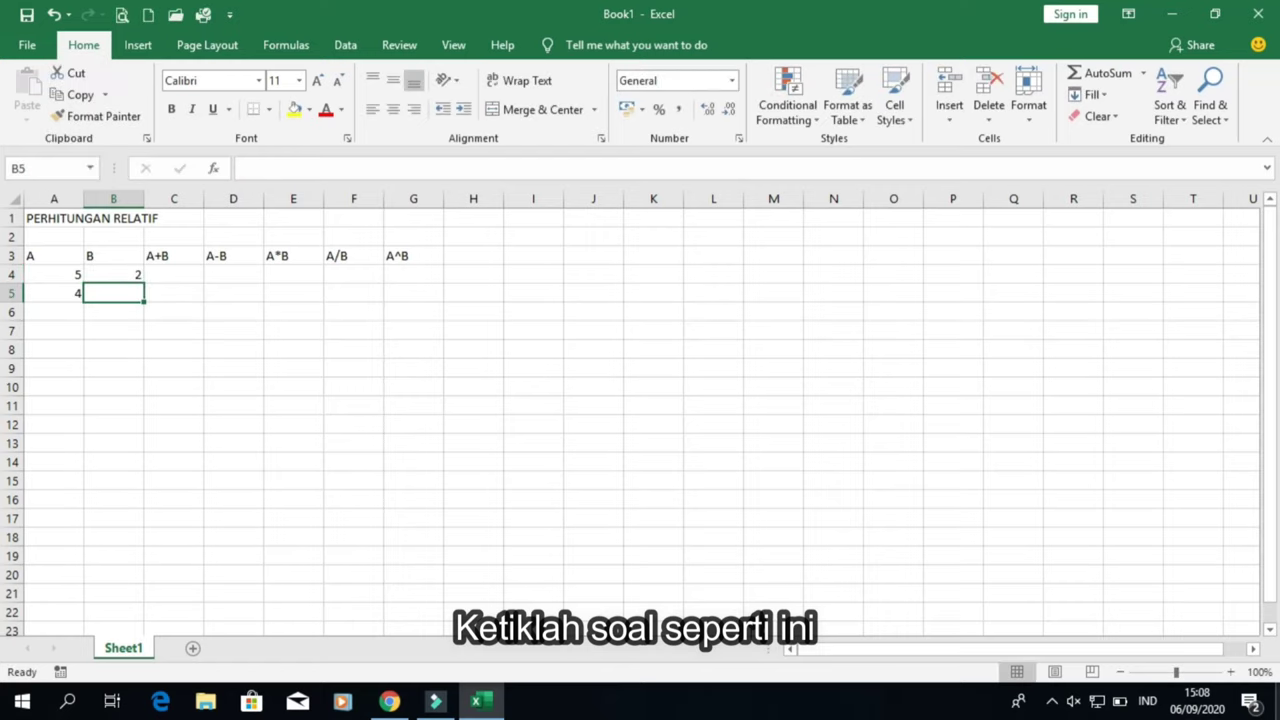
text(8)
key(Return)
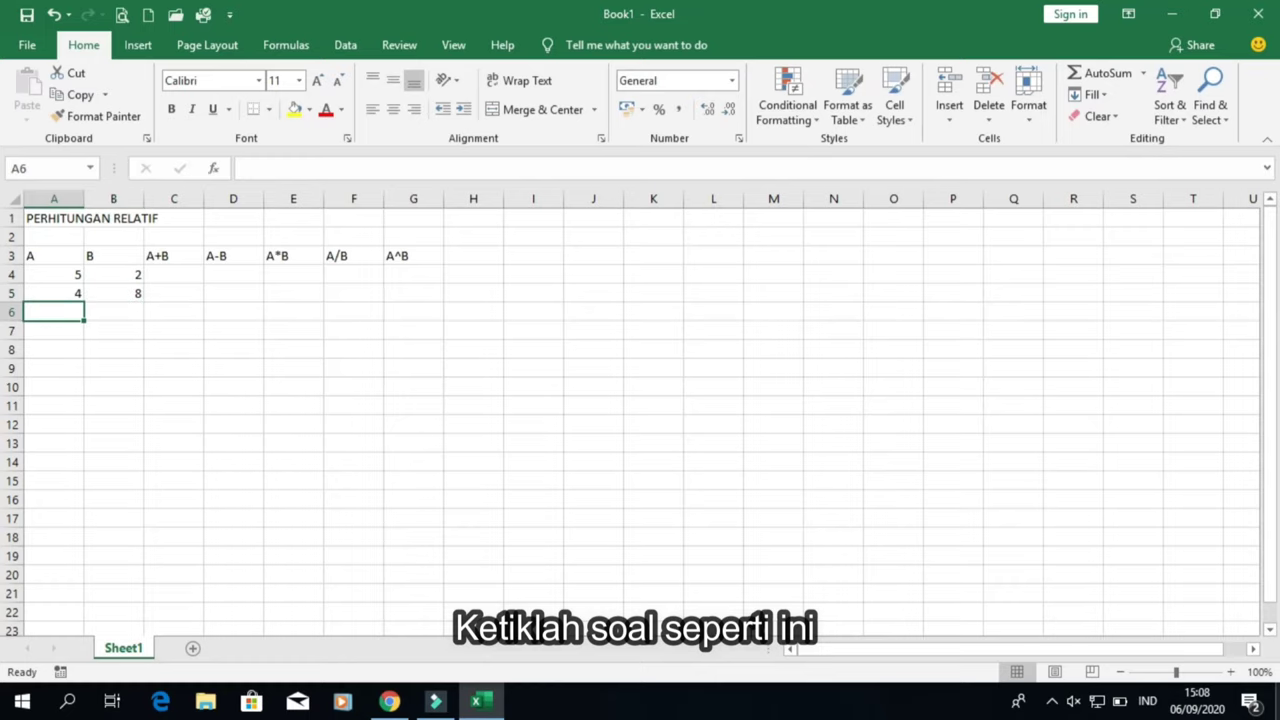
text(5)
key(Tab)
text(6)
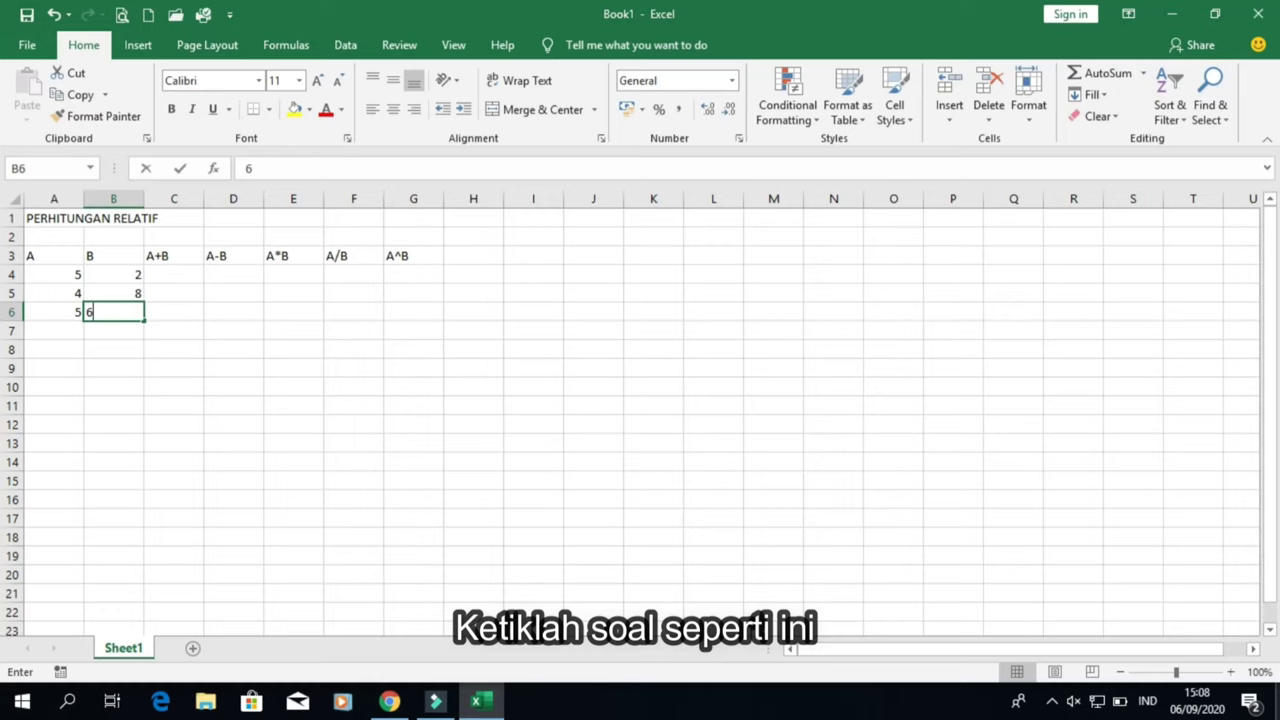
key(Return)
Step: Enter the value pairs 7/7 and 5/3 into A7:B8
click(54, 330)
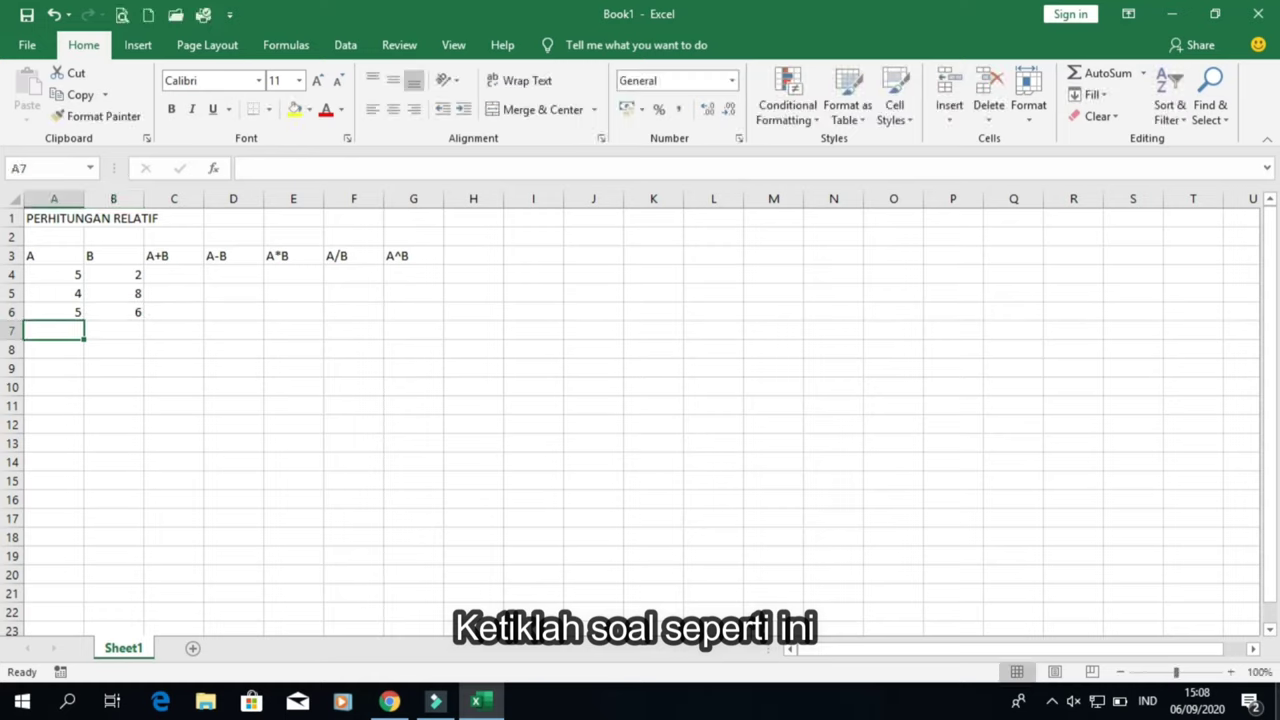
text(7)
key(Tab)
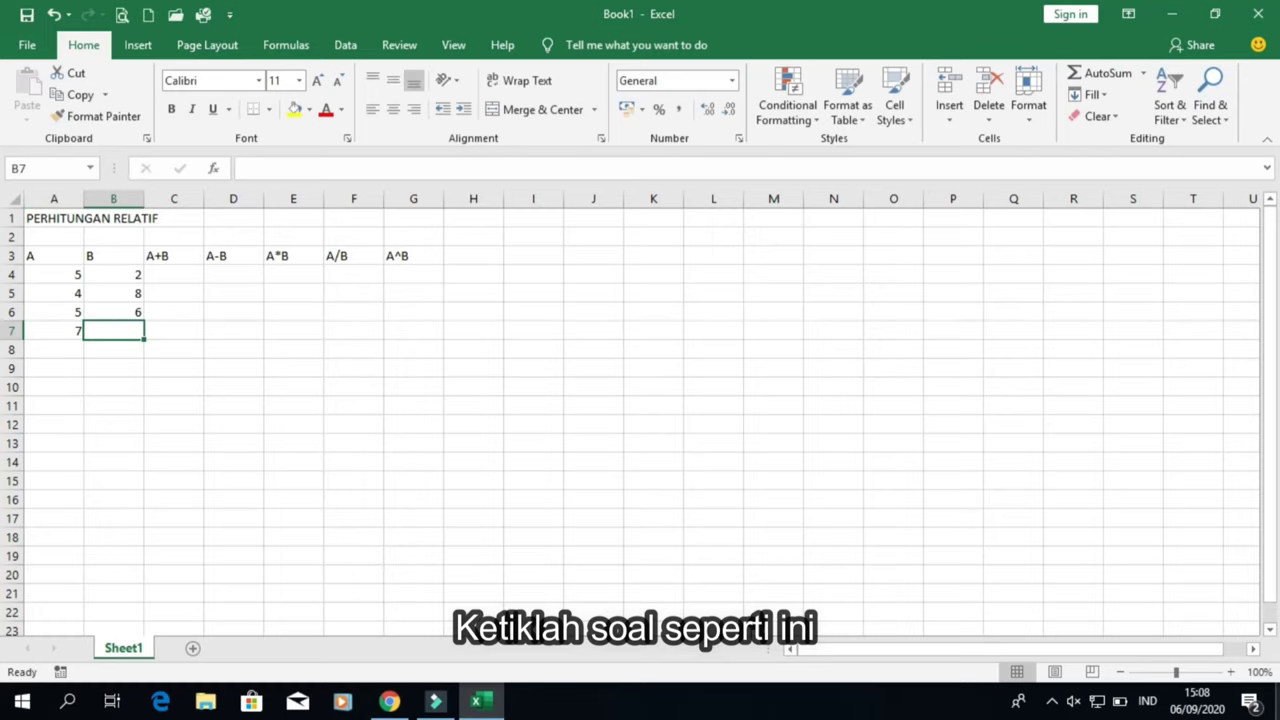
text(7)
key(Return)
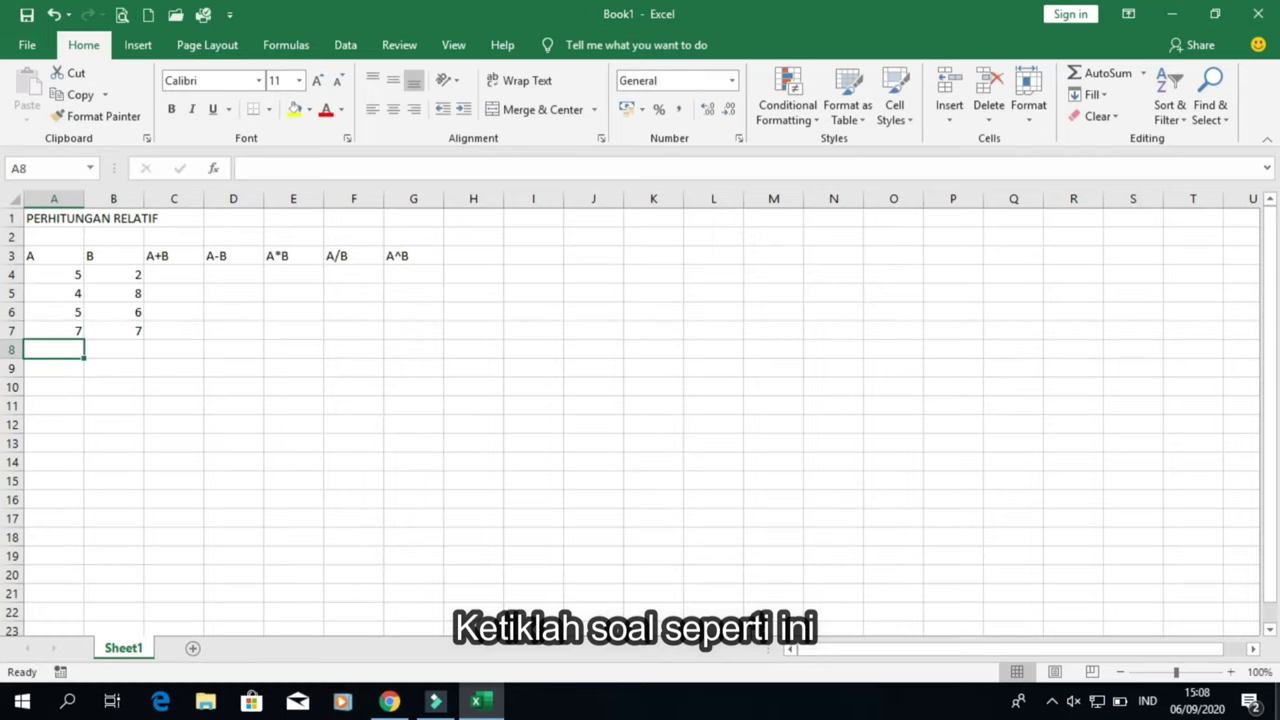
text(5)
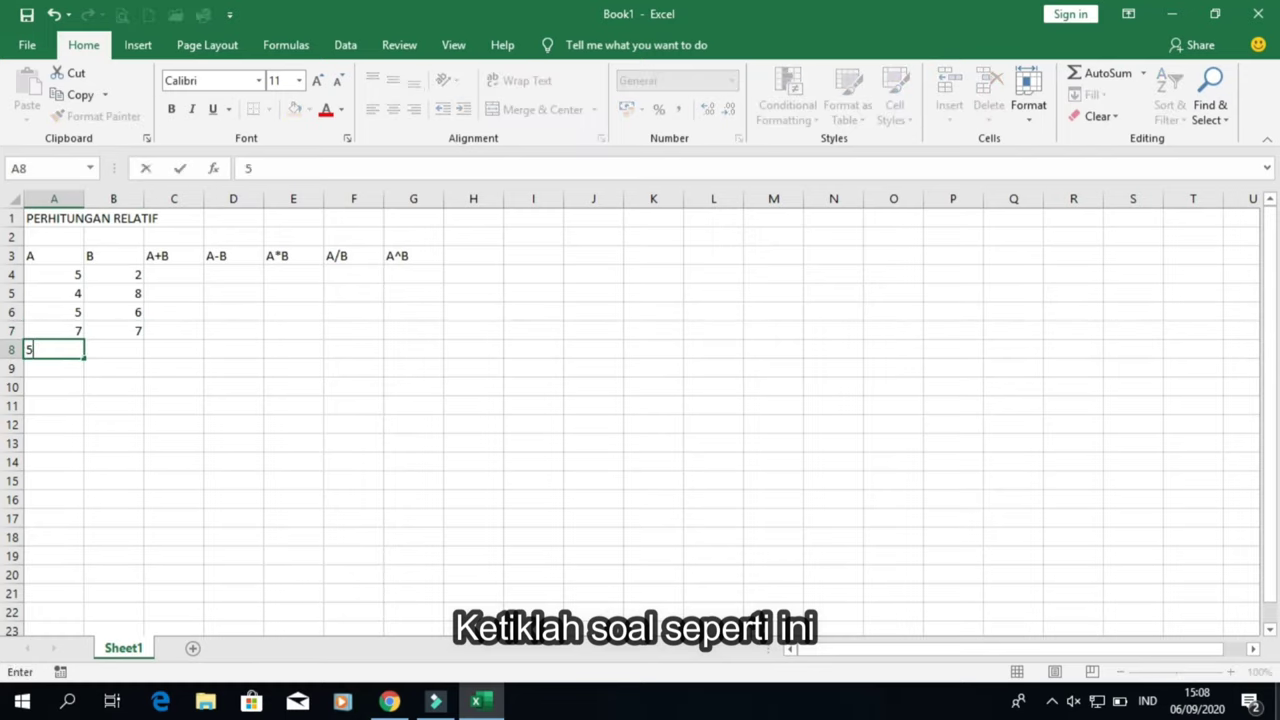
key(Tab)
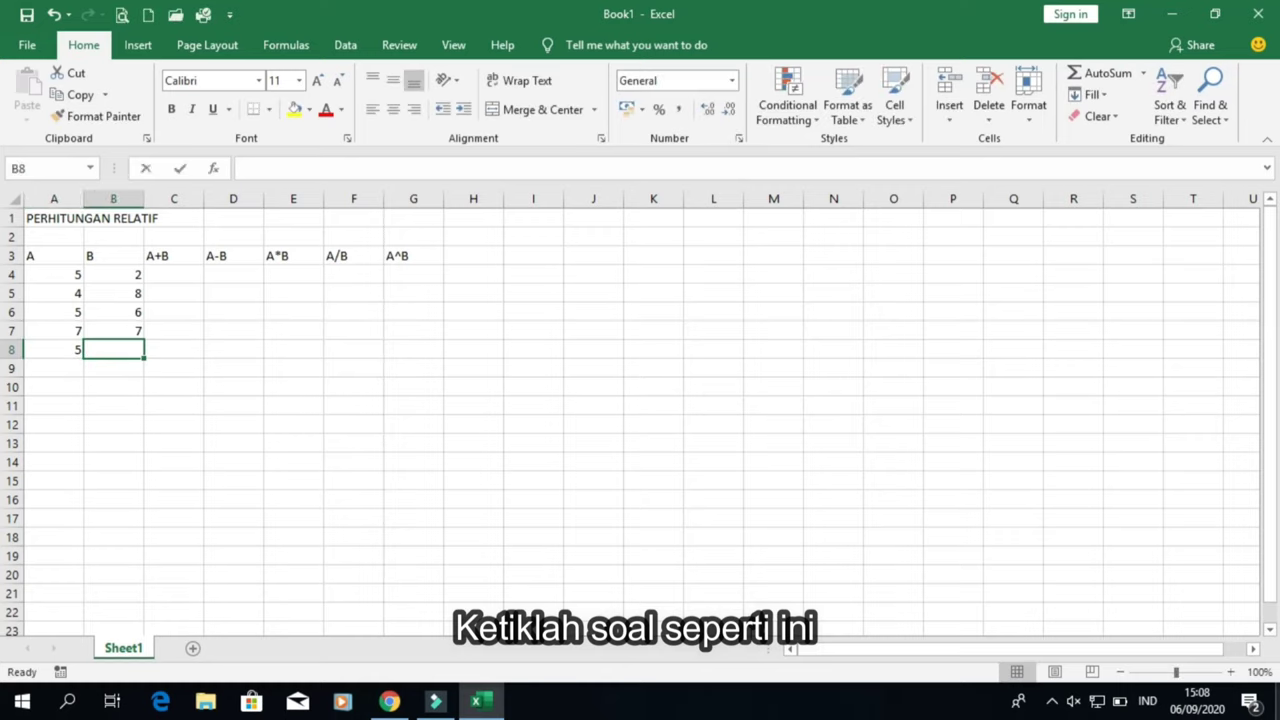
text(3)
key(Tab)
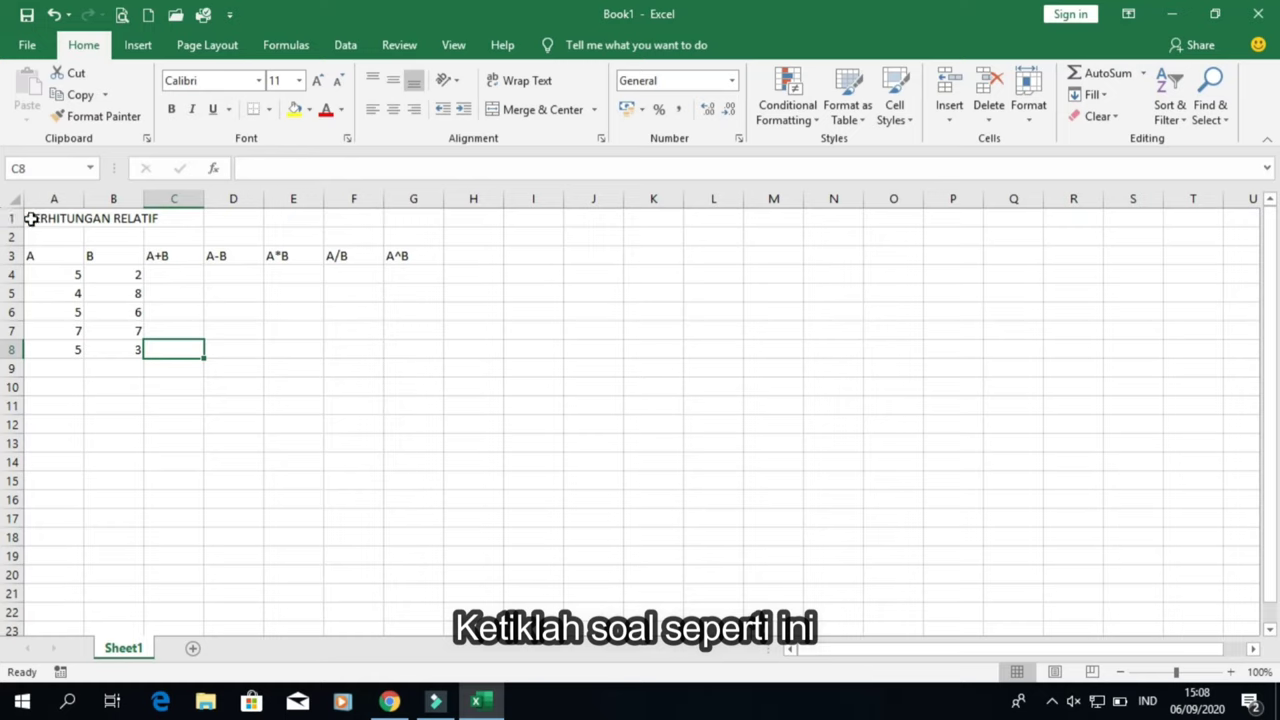
Step: Merge and centre the title across A1:G1, making it bold, size 16, with light grey fill
drag(31, 219, 409, 214)
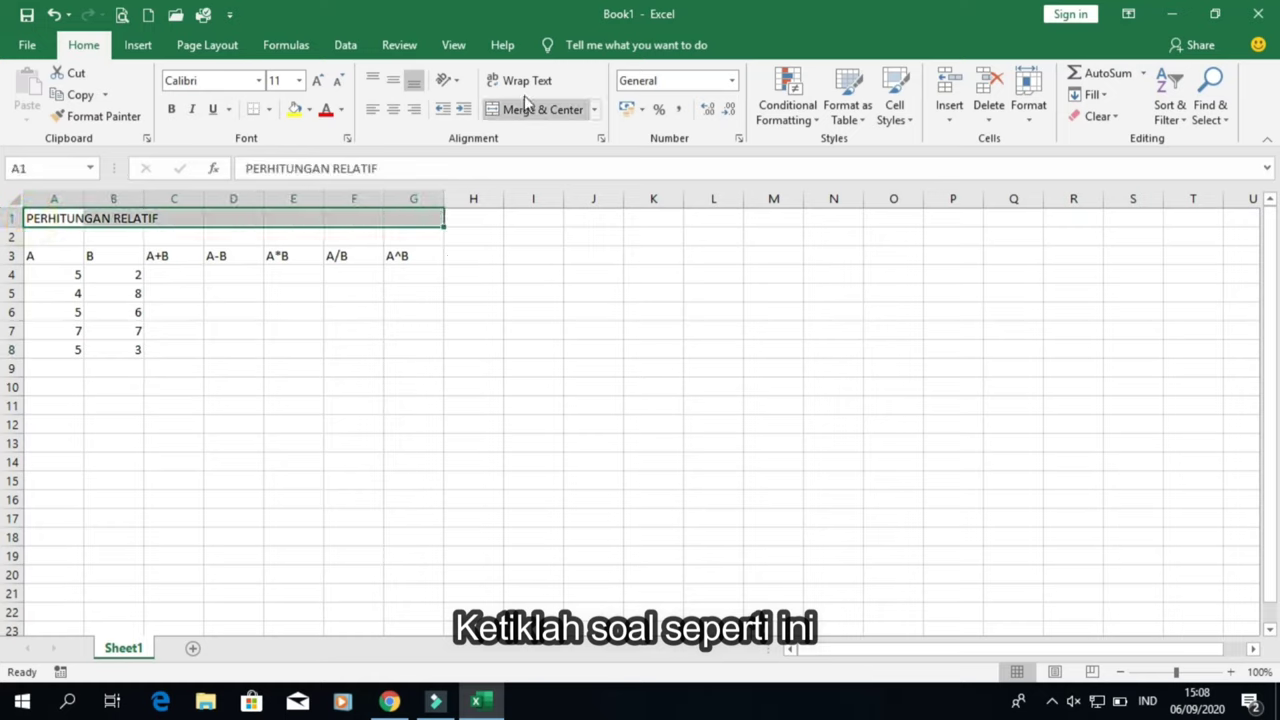
click(595, 109)
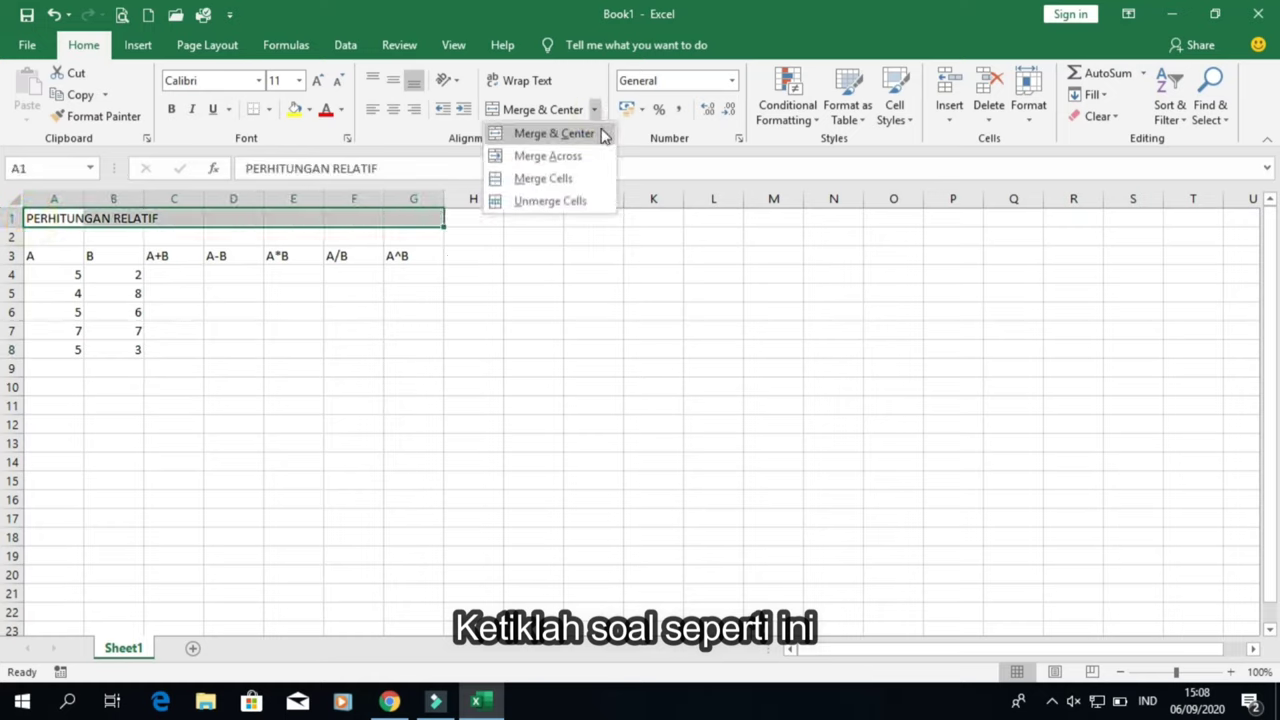
click(602, 134)
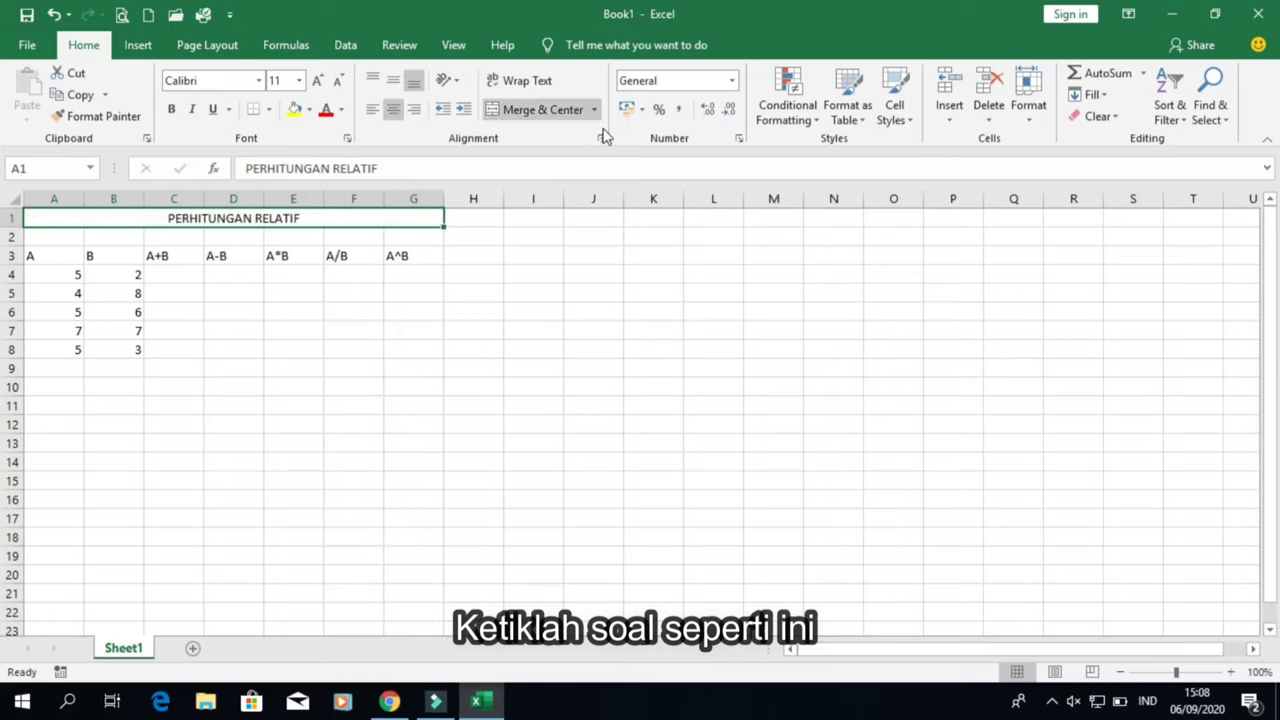
click(171, 110)
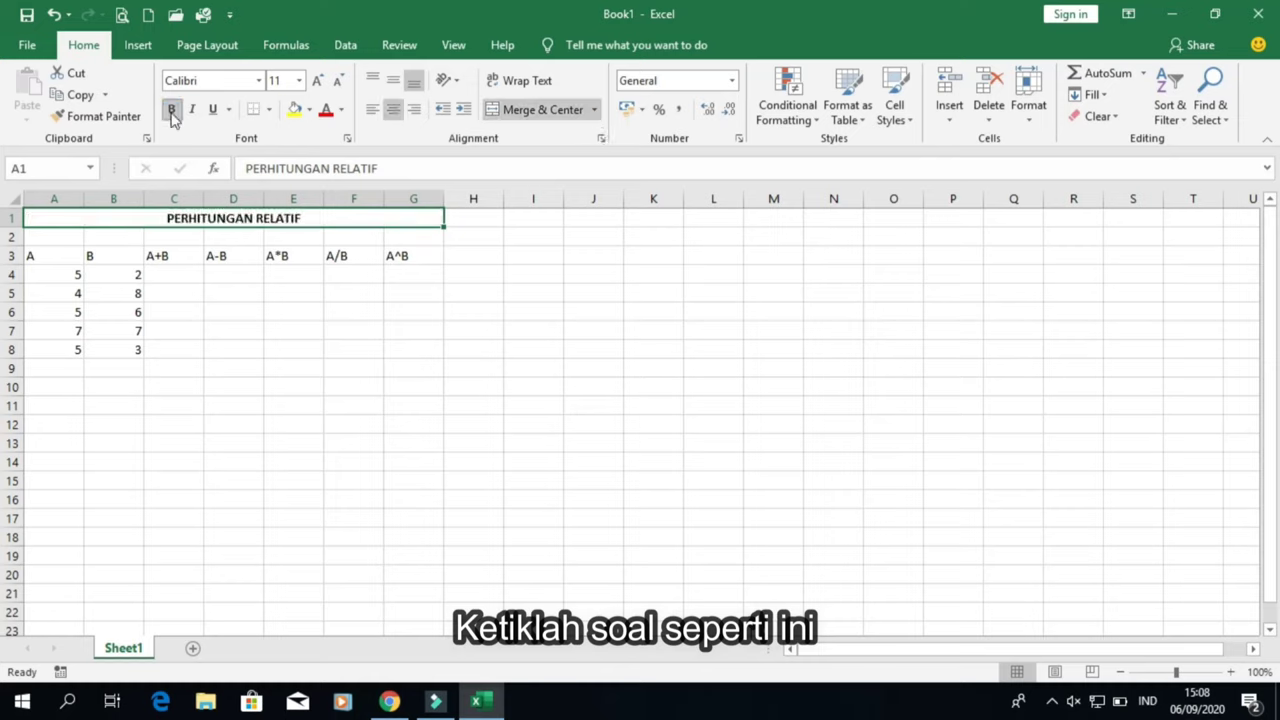
click(299, 80)
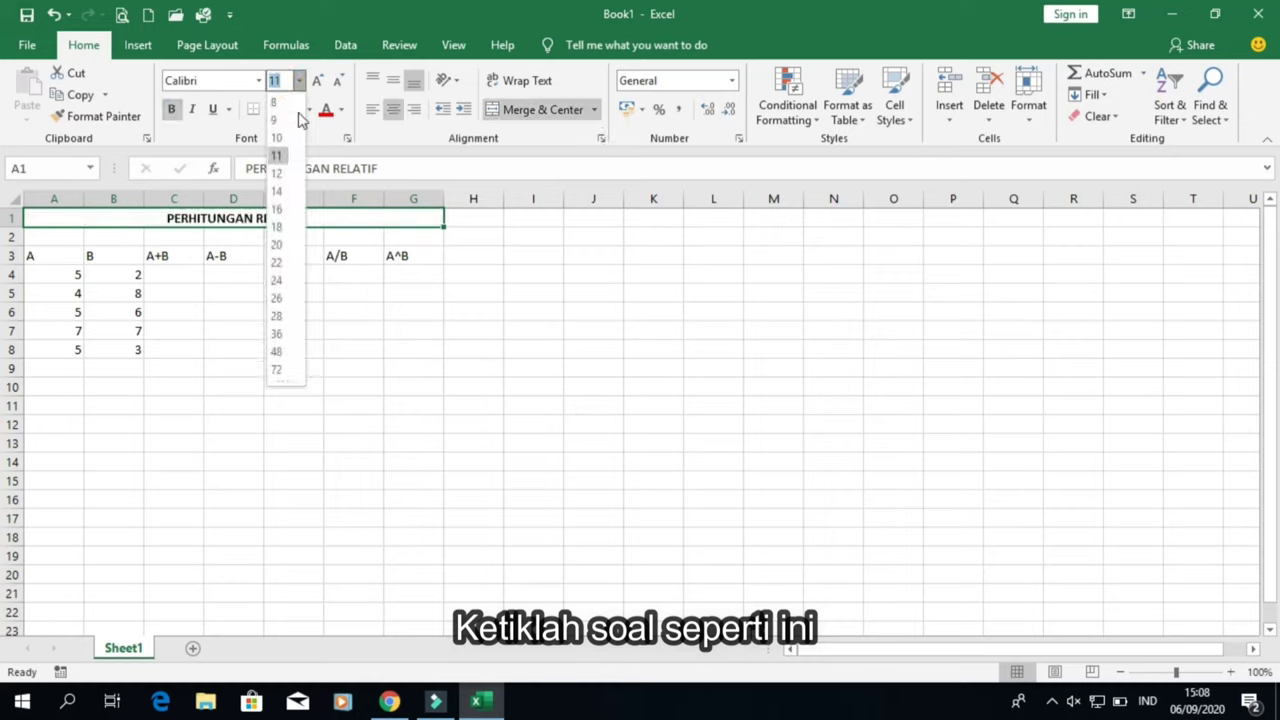
click(284, 209)
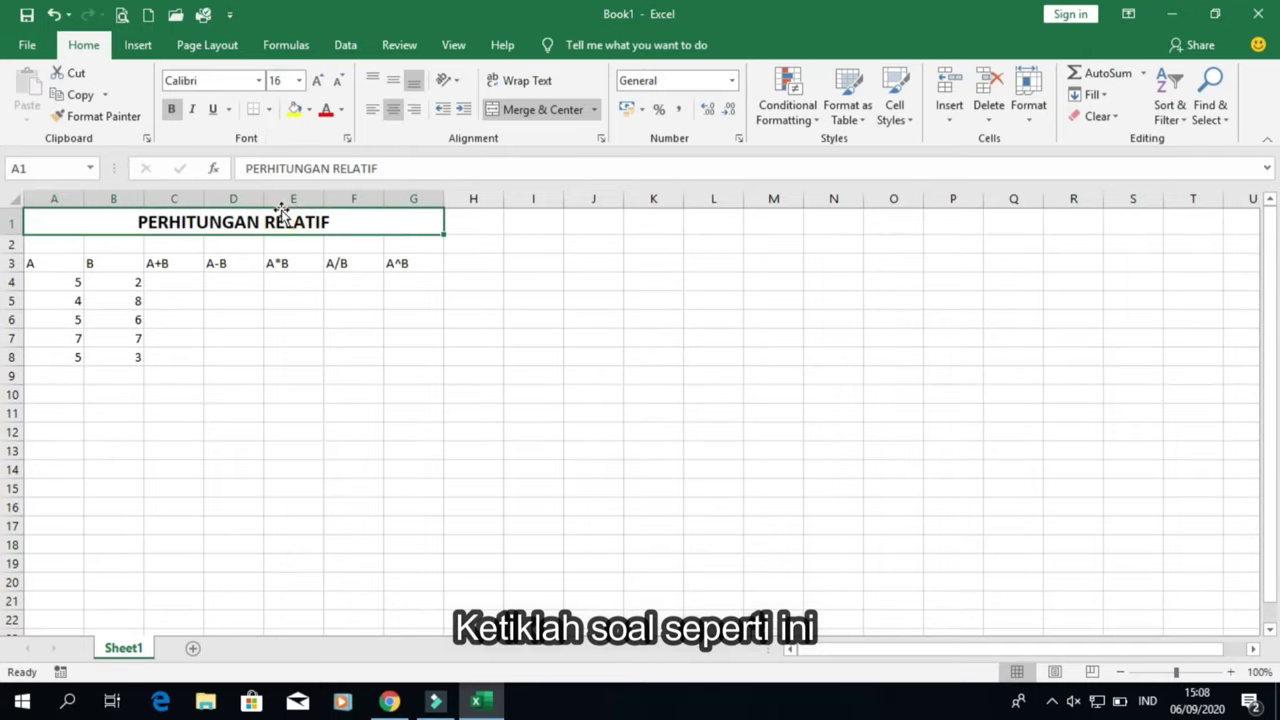
click(310, 110)
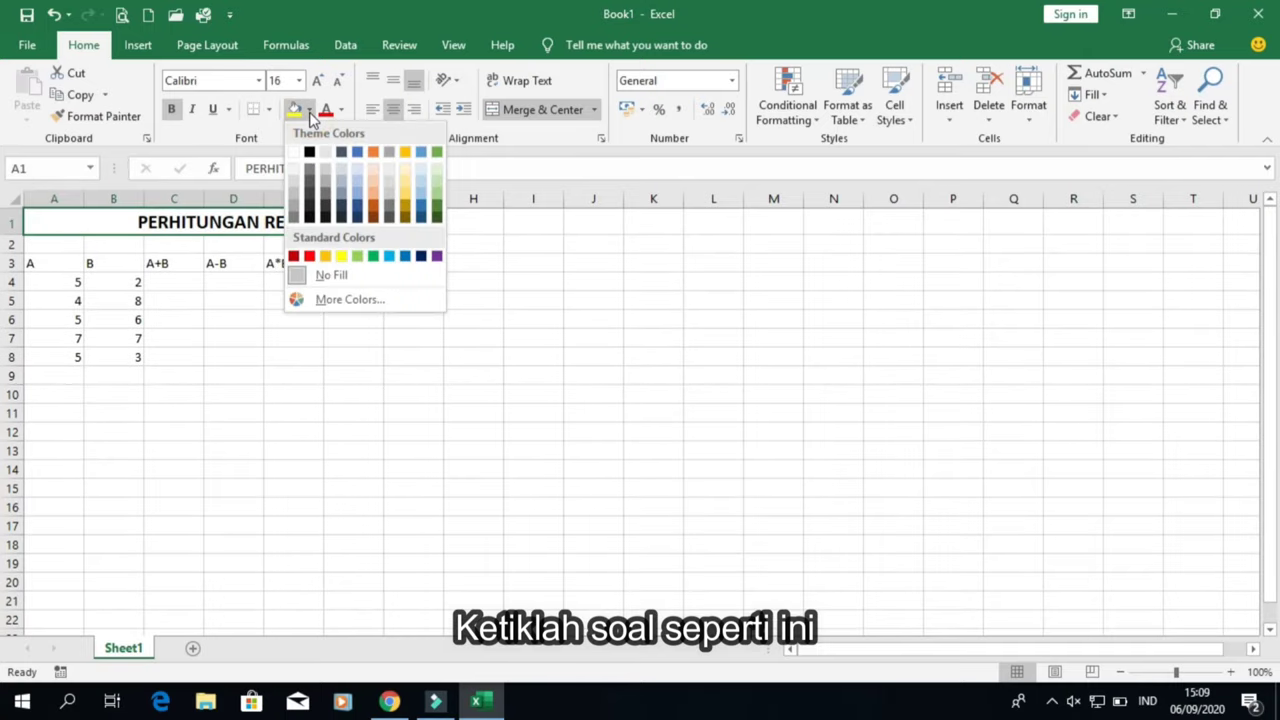
click(295, 170)
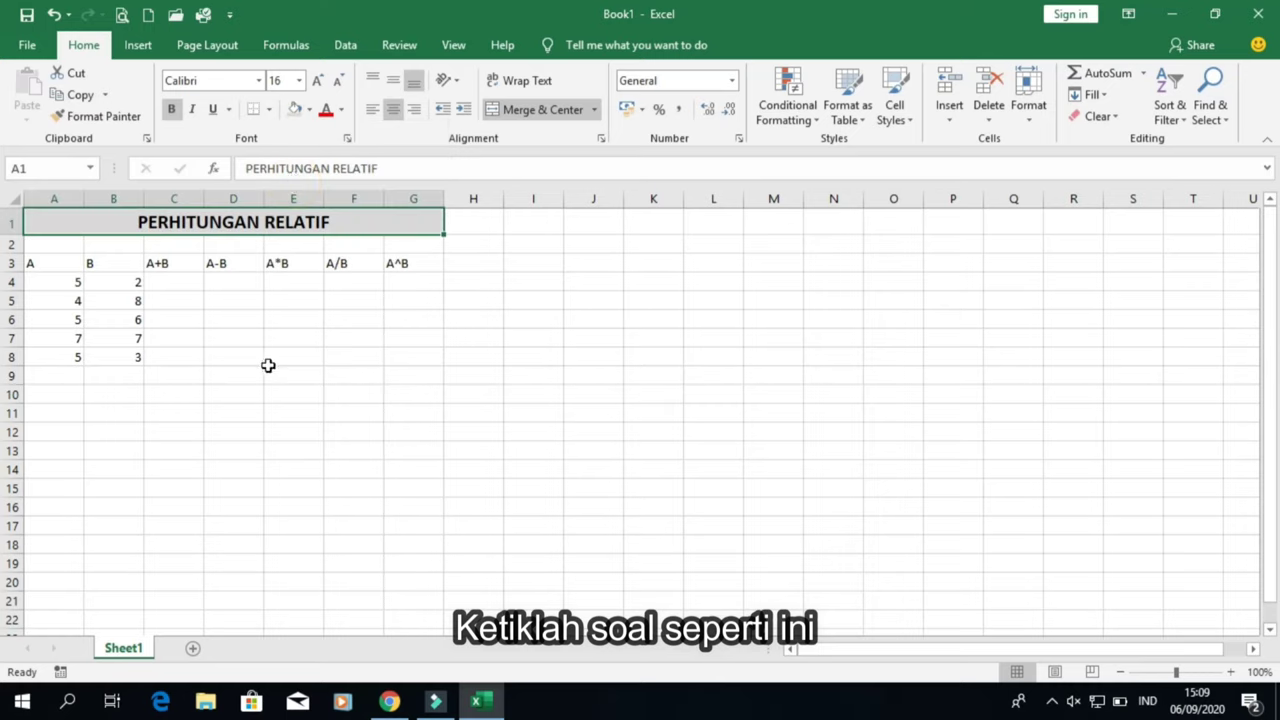
Step: Centre the table contents in A3:F9 both vertically and horizontally
drag(43, 266, 436, 378)
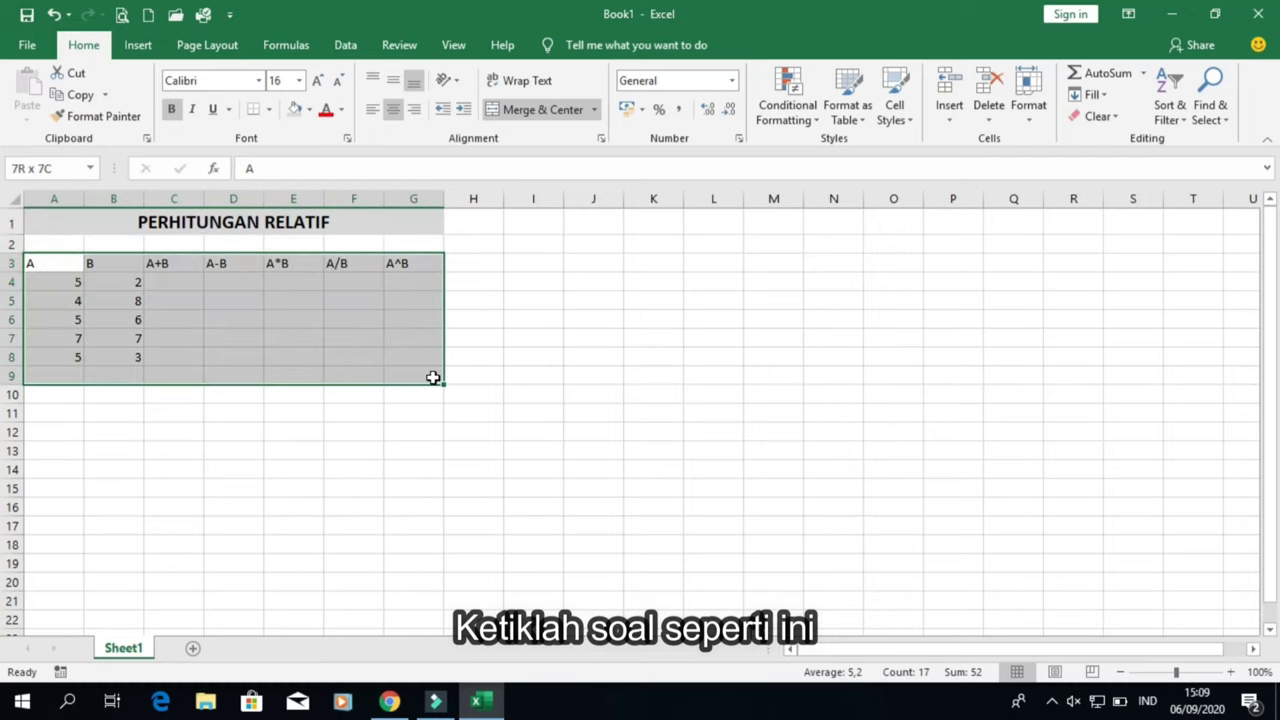
click(396, 91)
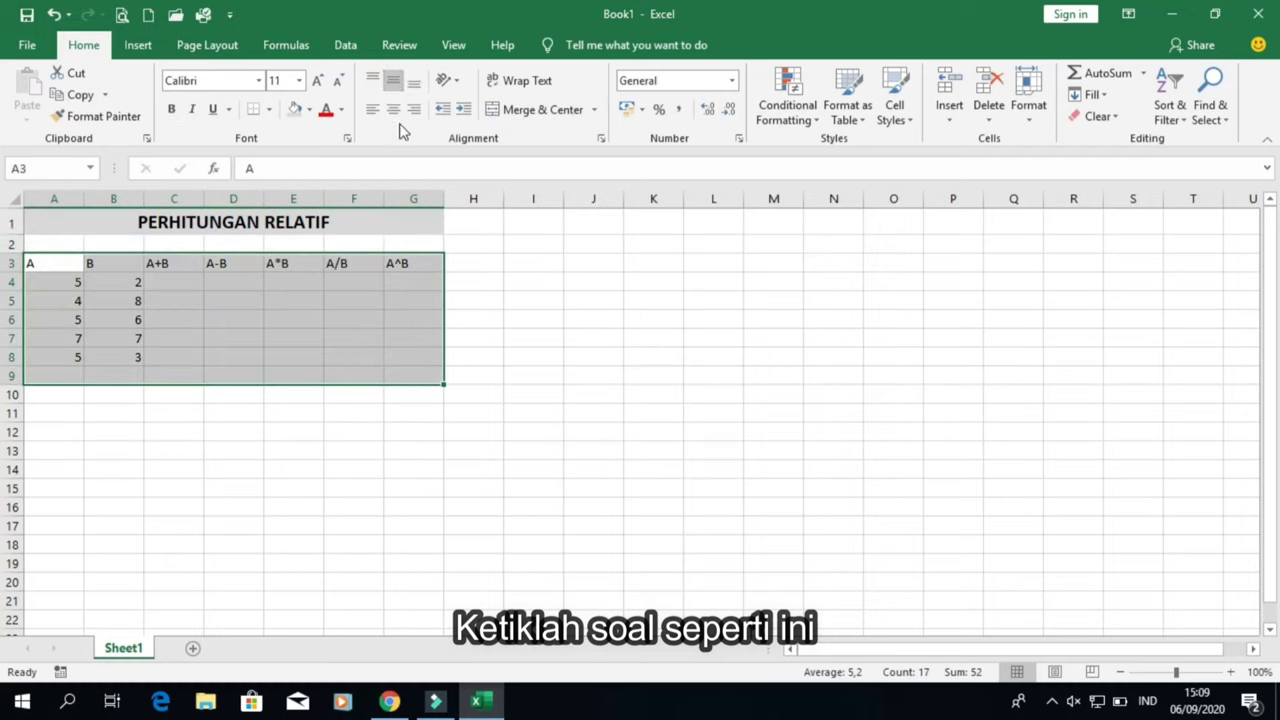
click(396, 115)
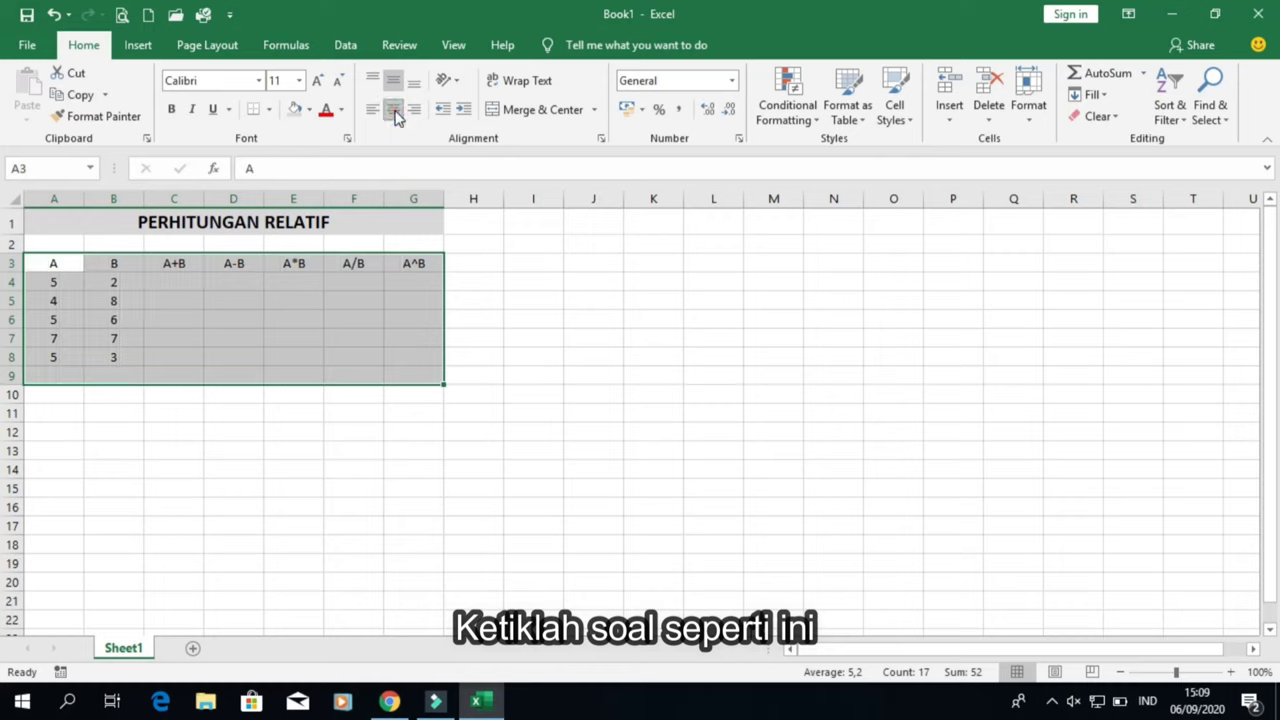
click(55, 266)
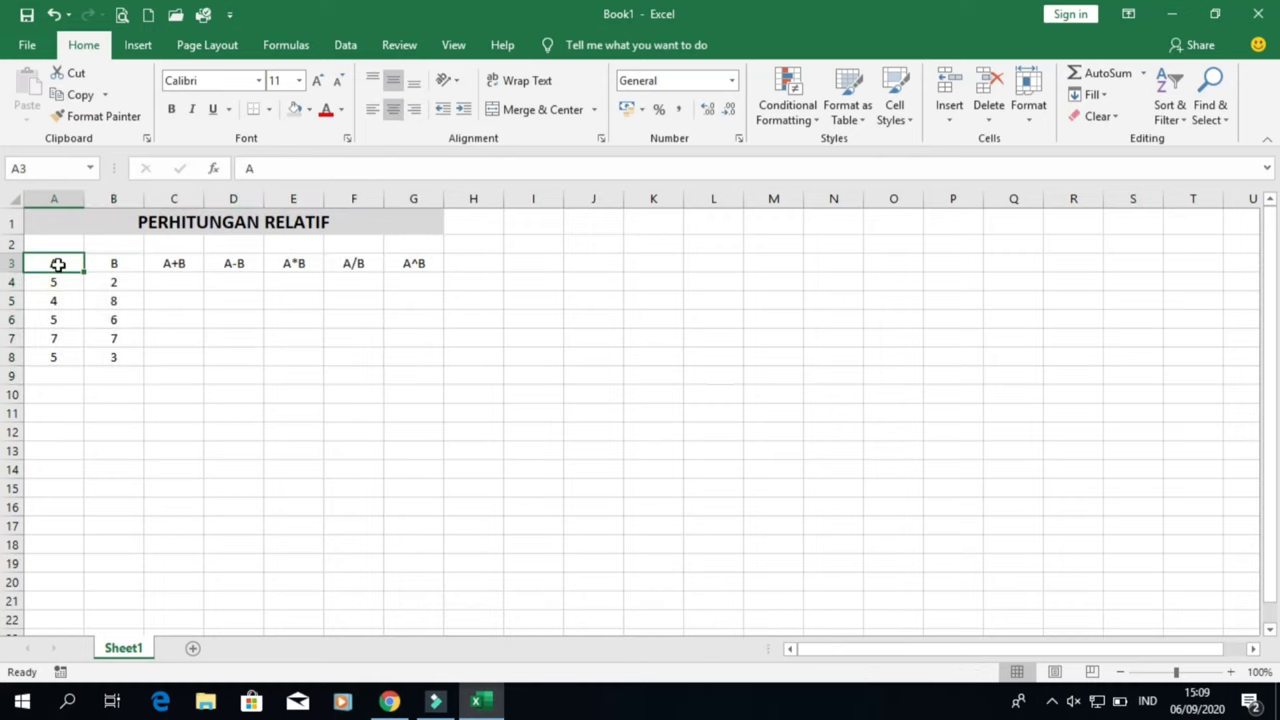
click(174, 286)
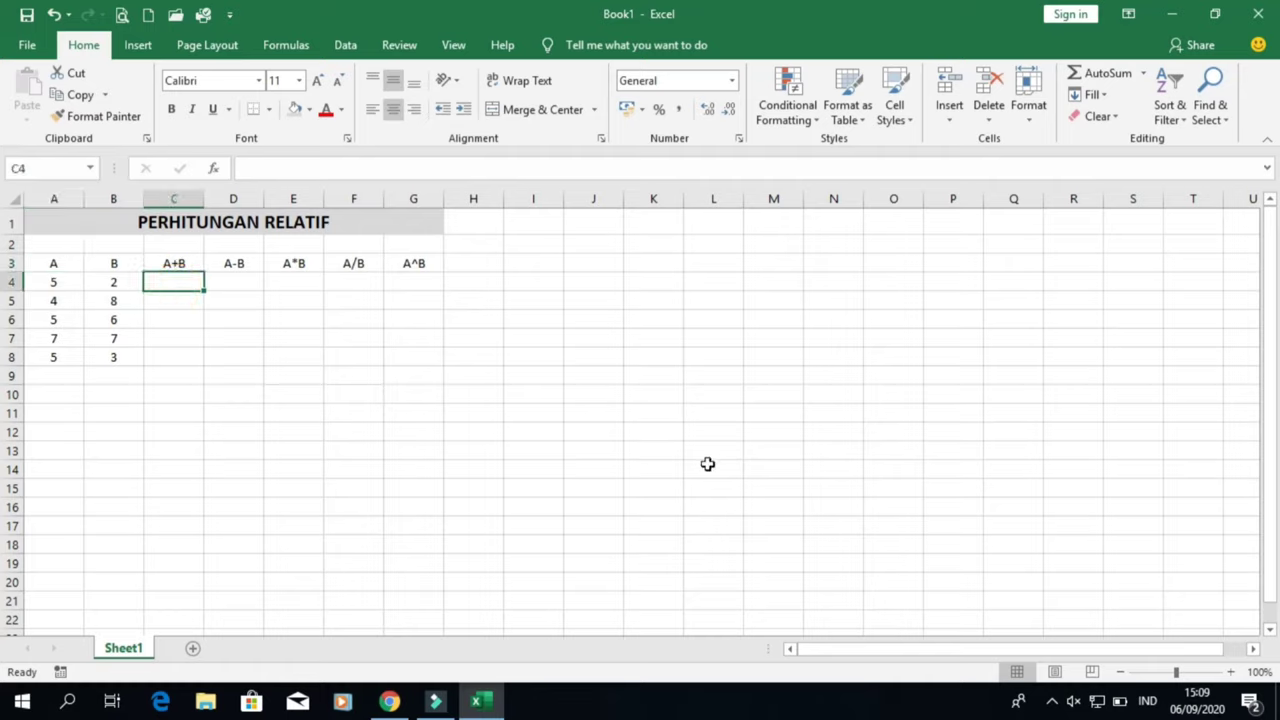
Step: Enter relative sum formulas =A4+B4 to =A6+B6 in C4:C6, giving 7, 12 and 11
text(=)
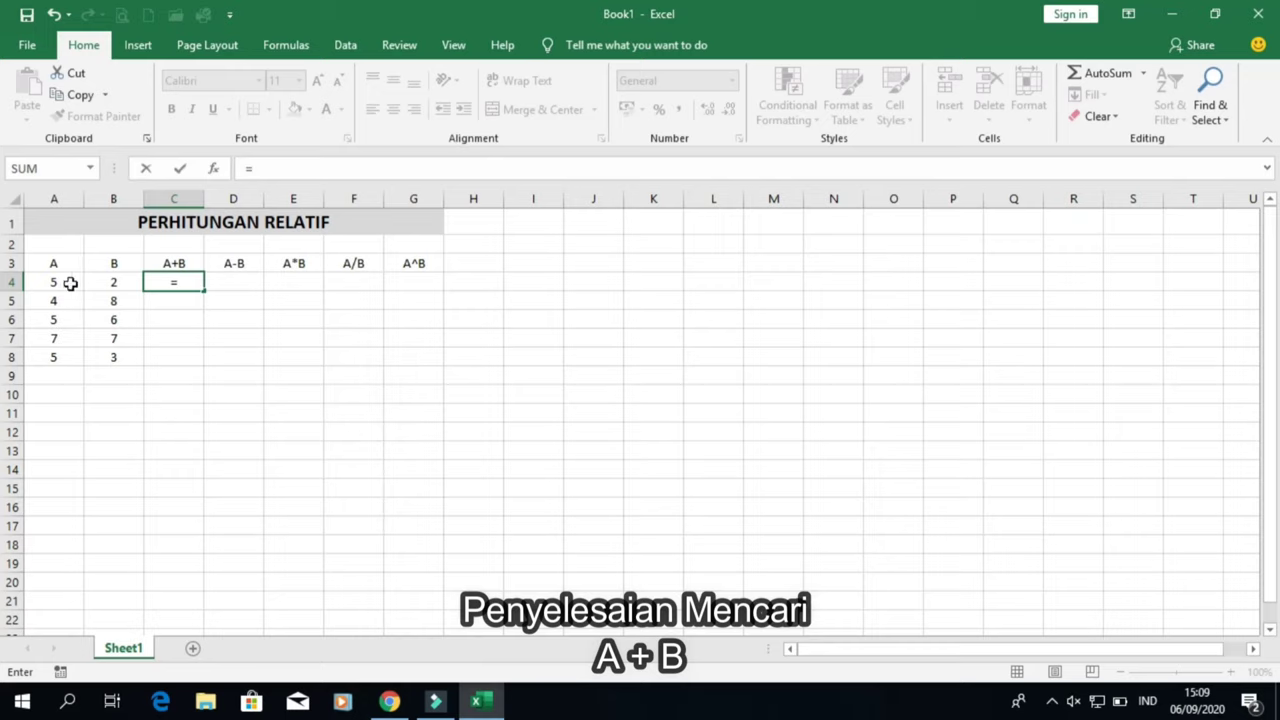
click(70, 284)
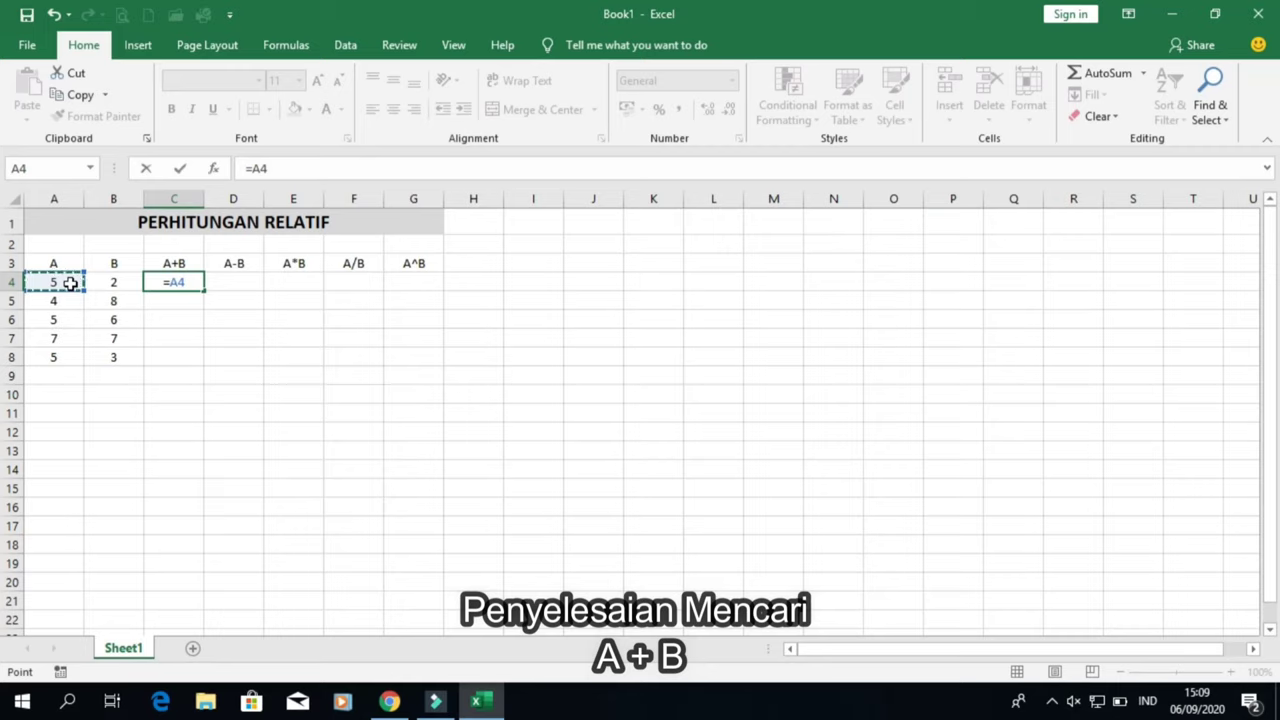
text(+)
click(101, 281)
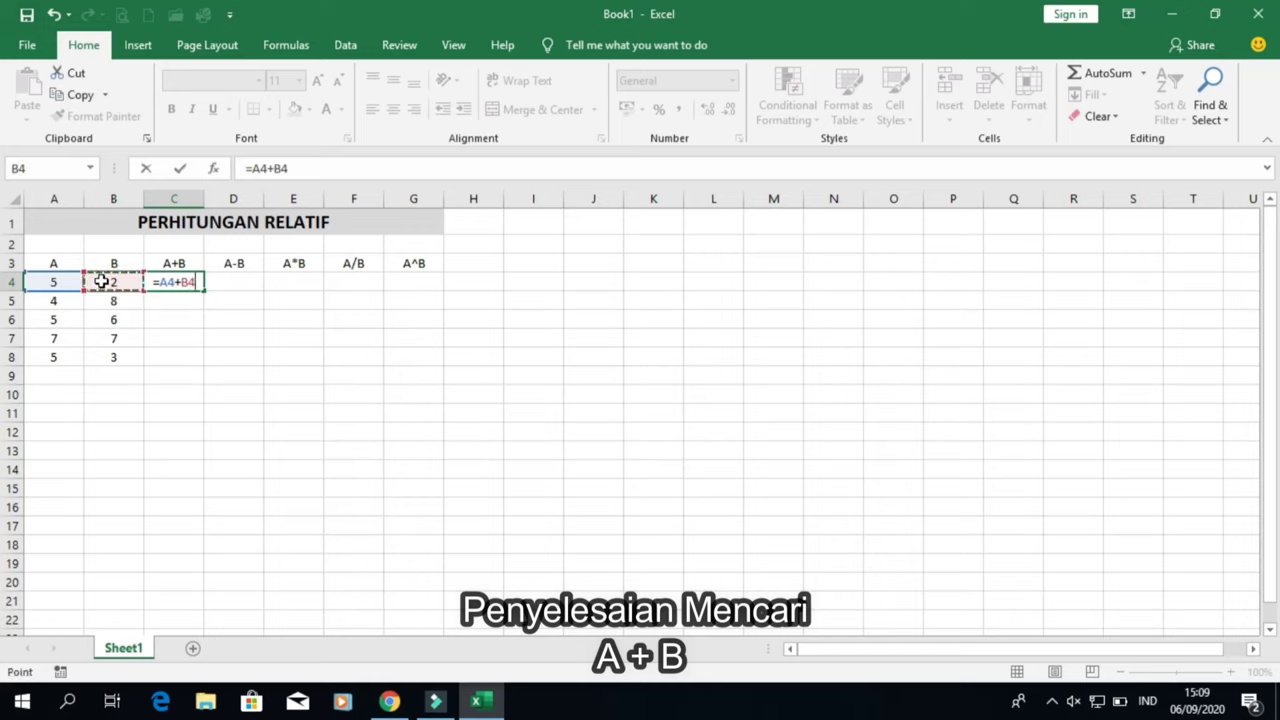
key(Return)
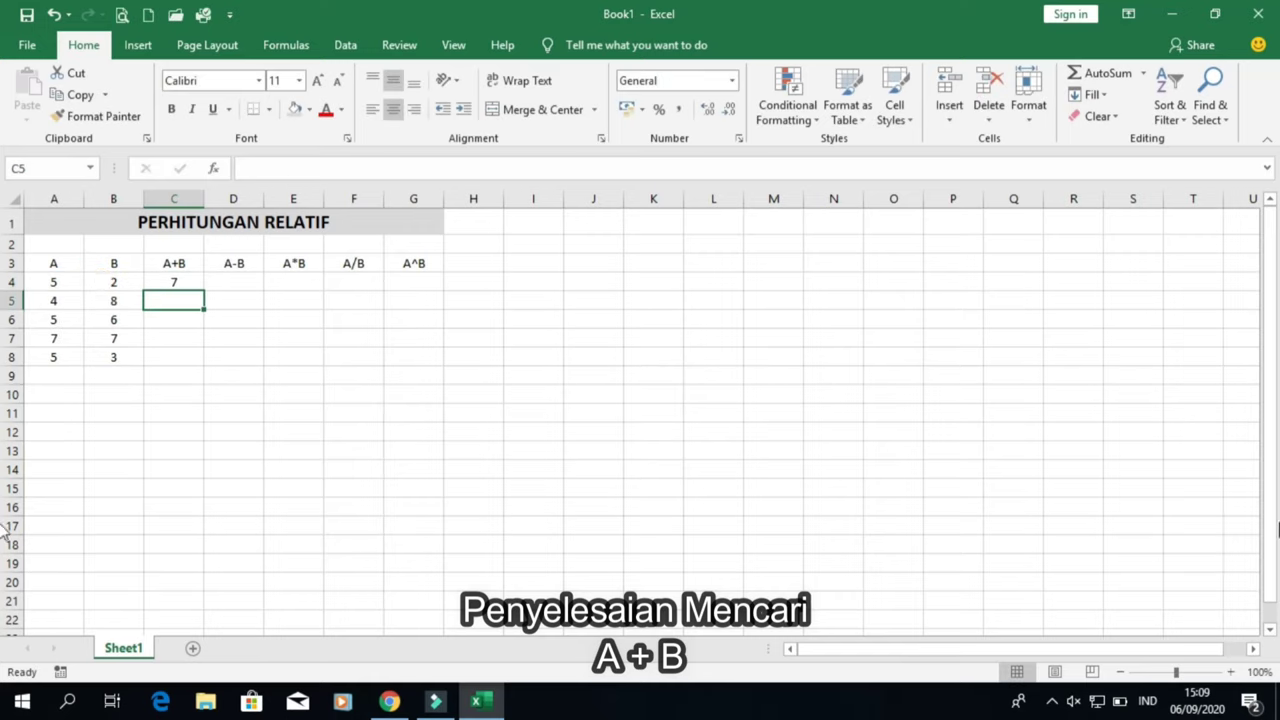
text(=)
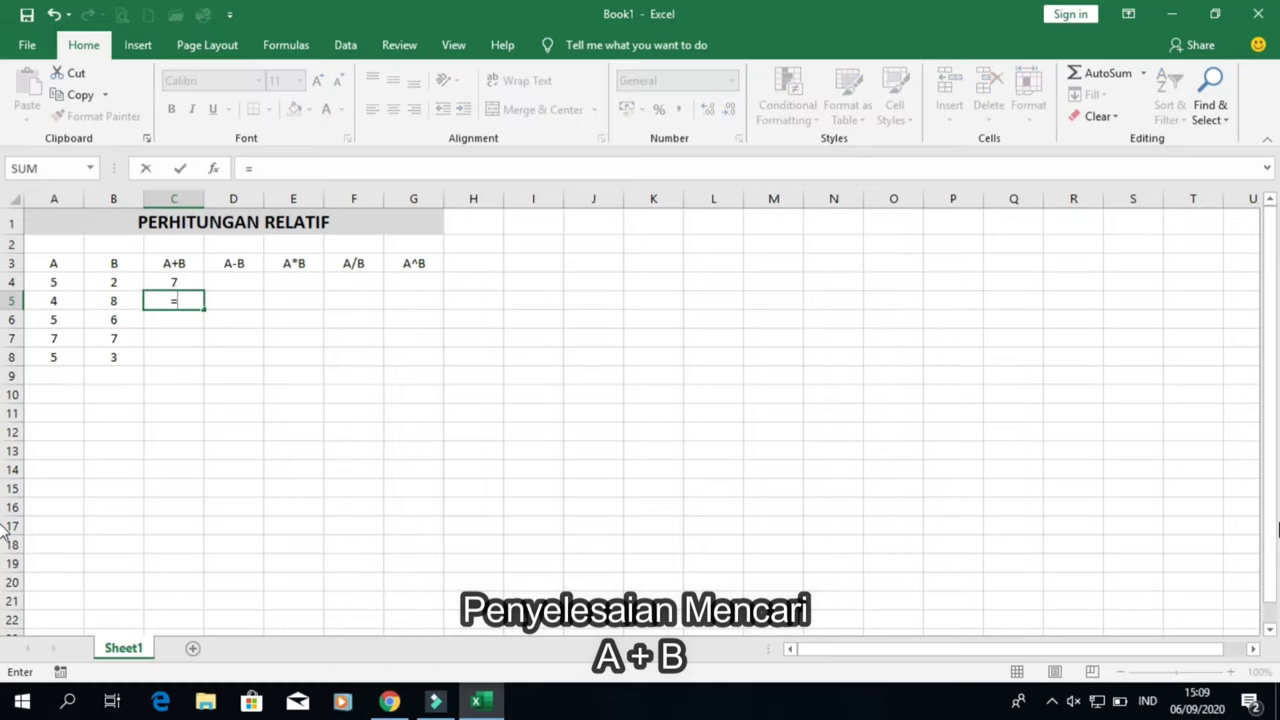
click(65, 296)
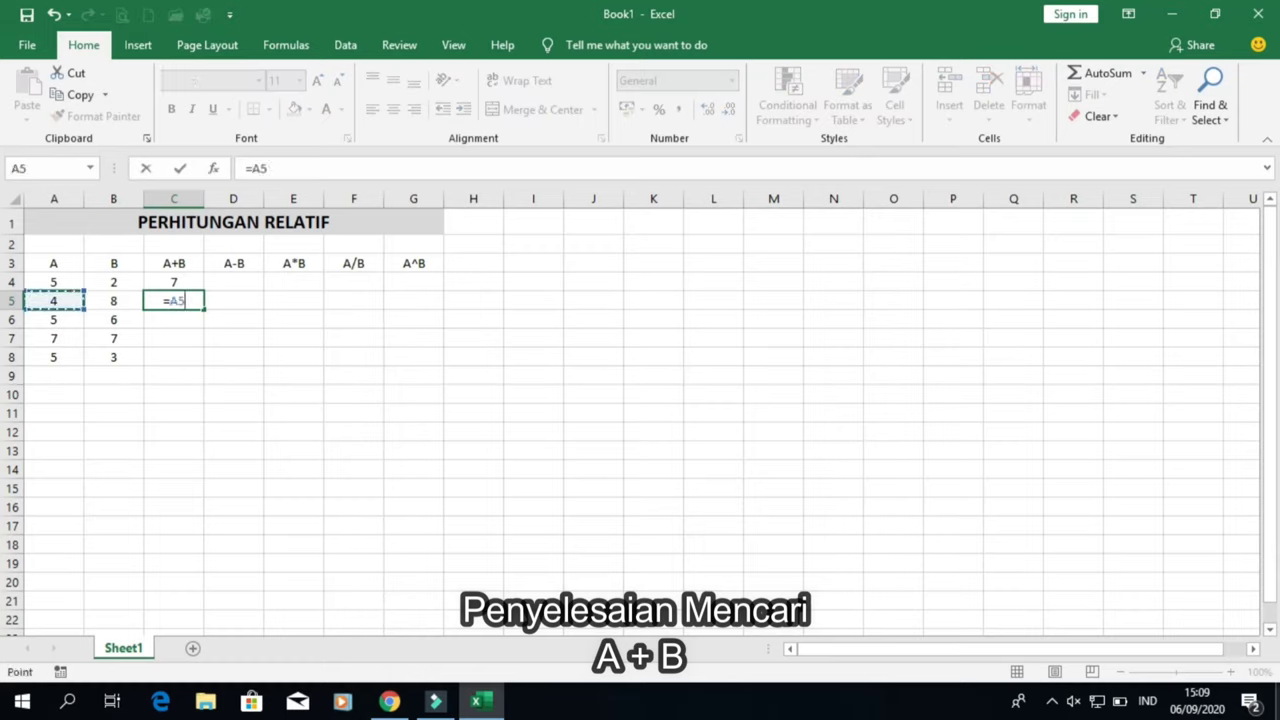
text(+)
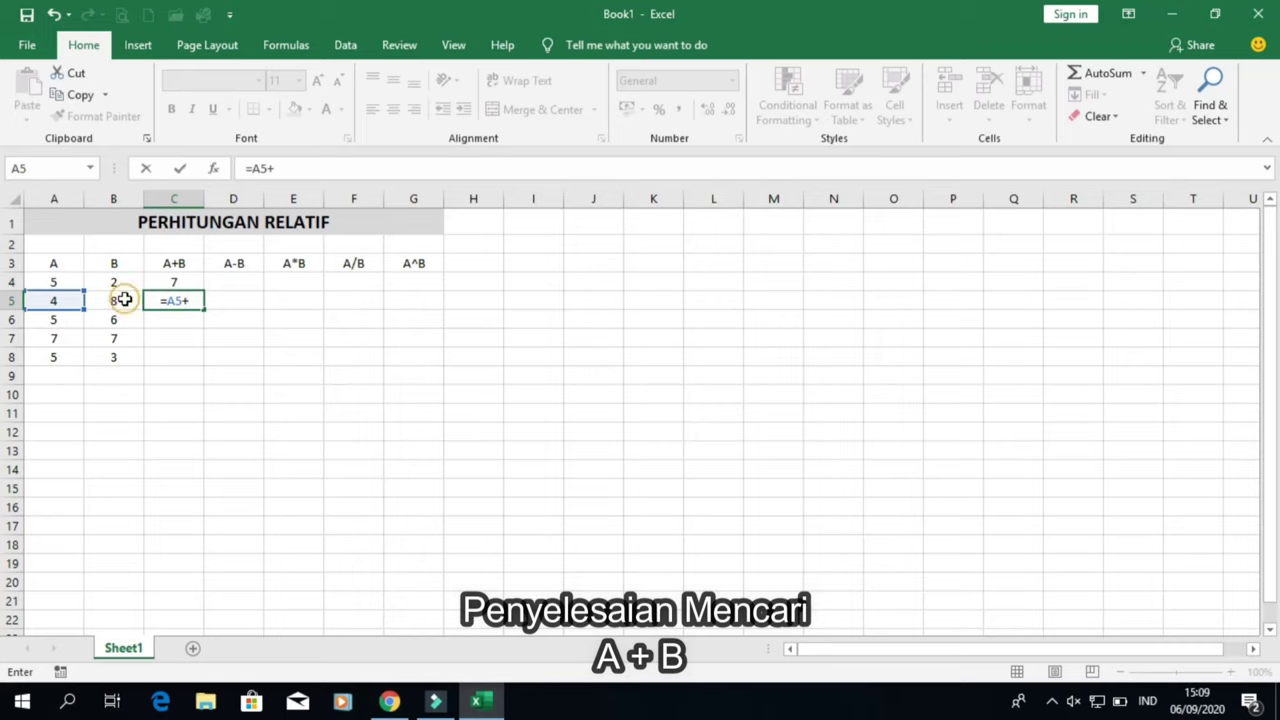
click(122, 298)
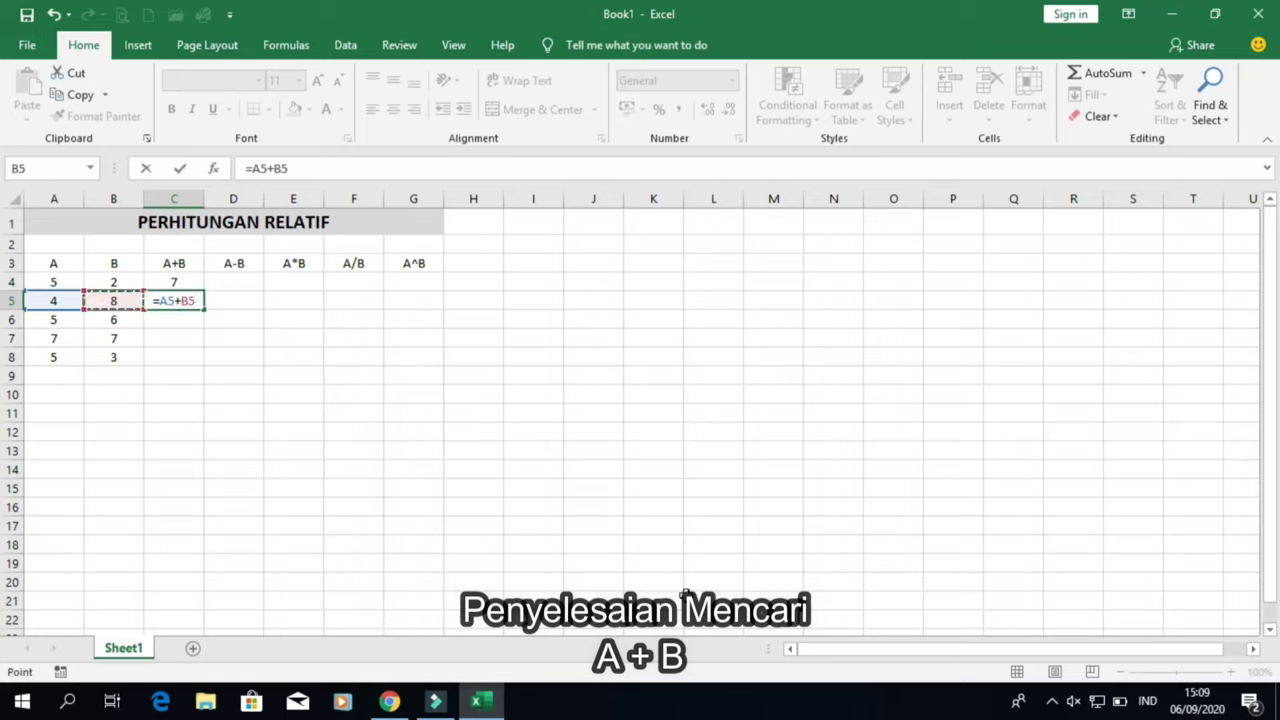
key(Return)
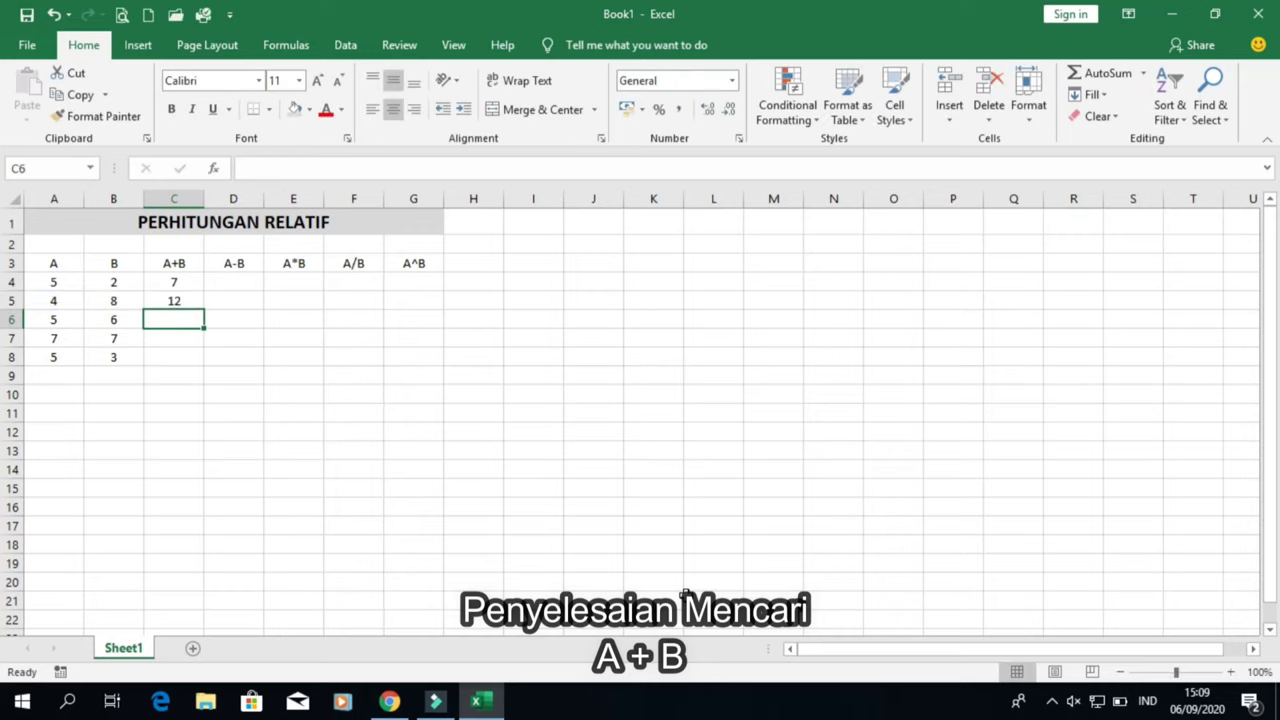
text(=)
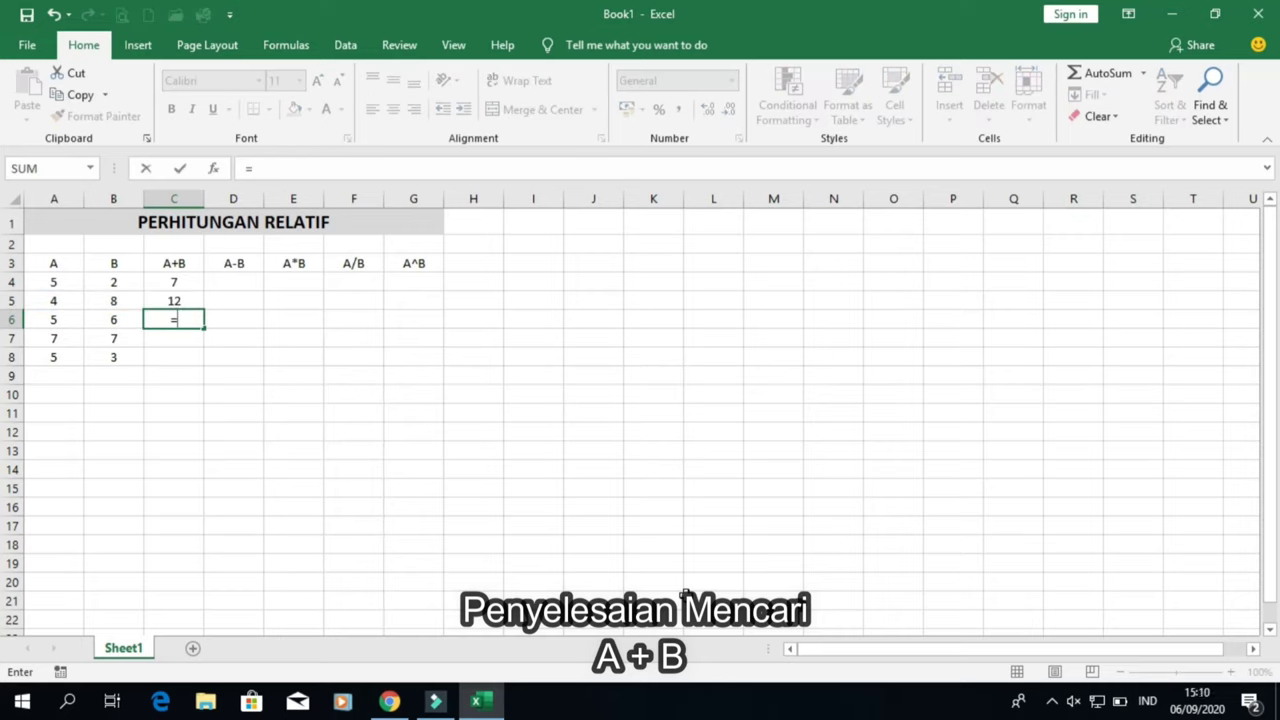
click(62, 322)
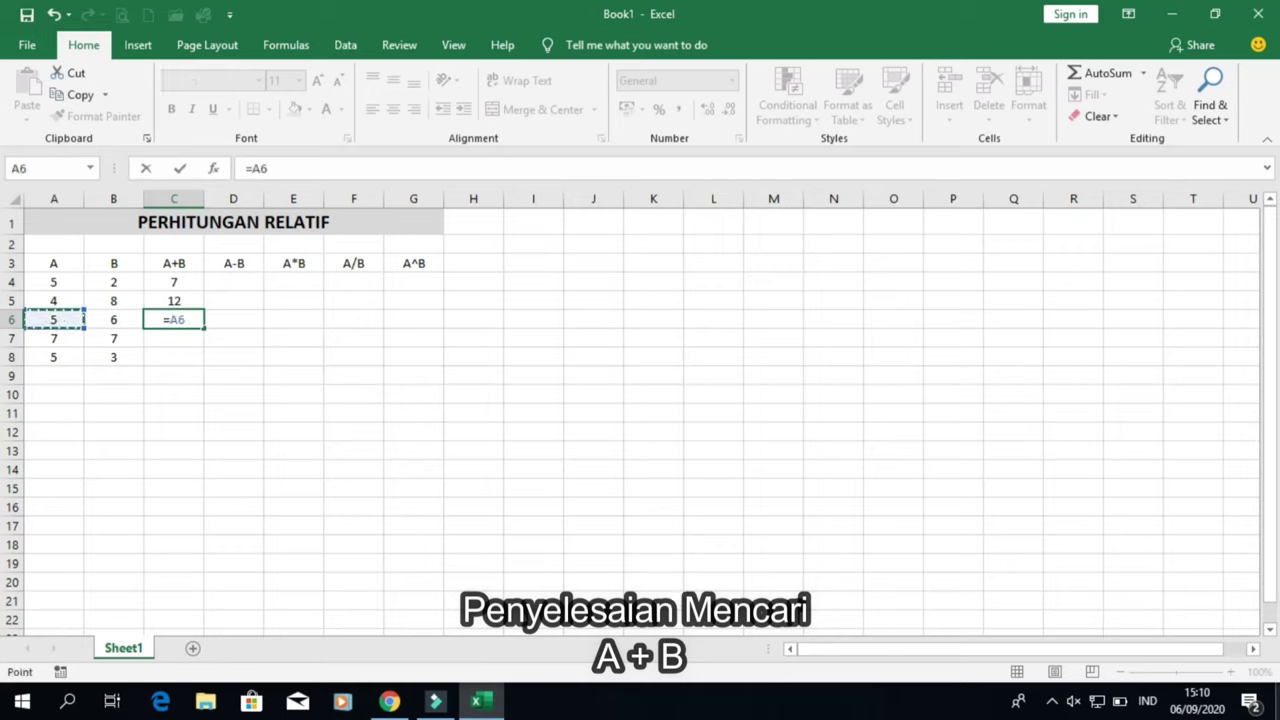
text(+)
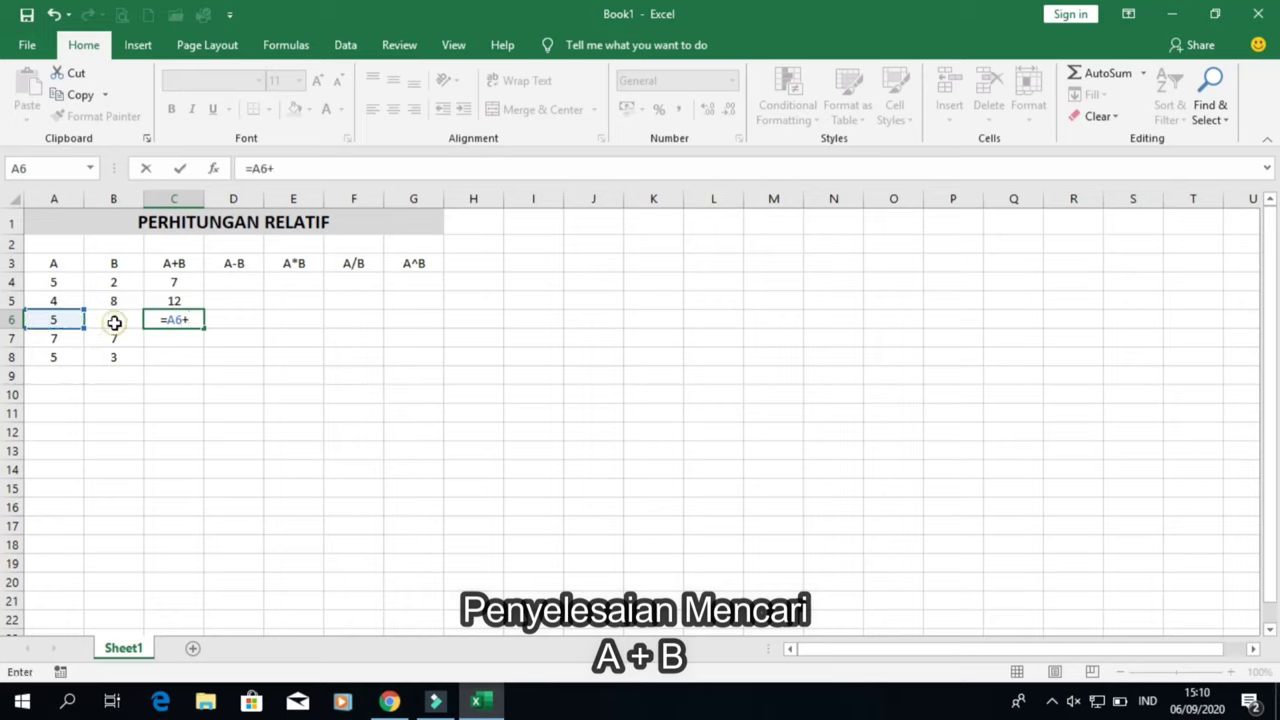
click(114, 322)
key(Return)
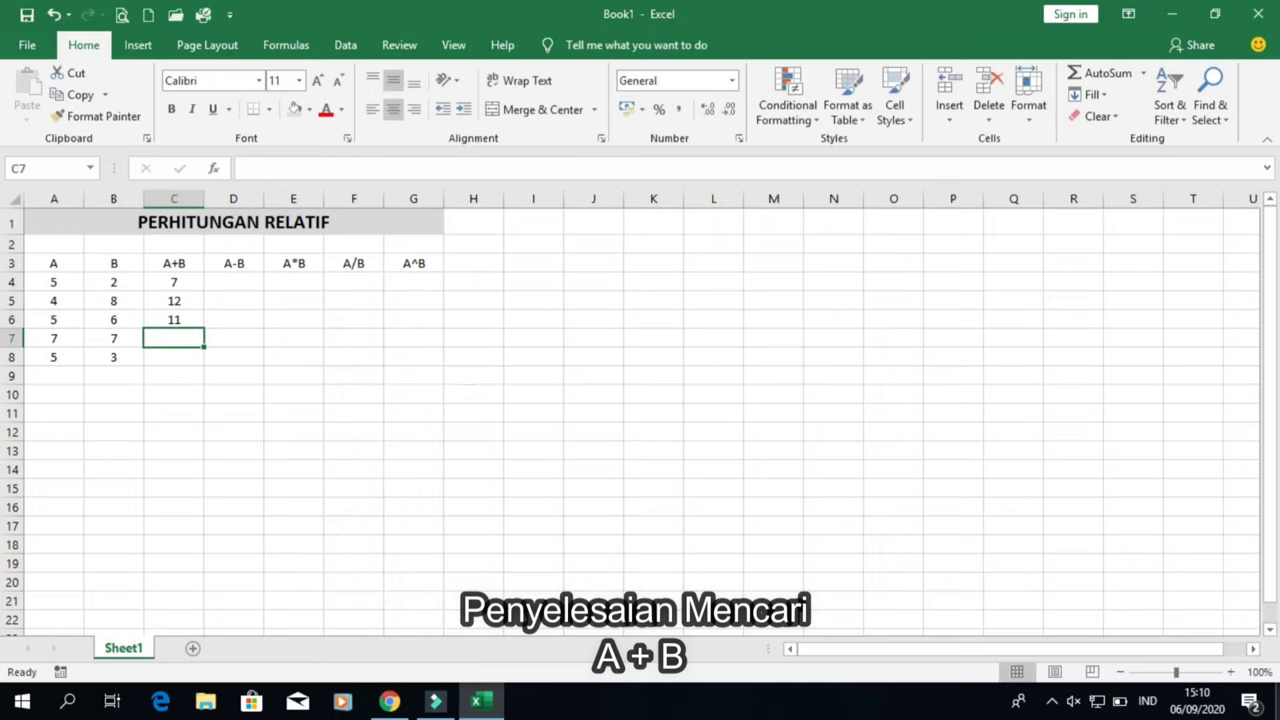
Step: Enter =A7+B7 and =A8+B8 in C7:C8, giving 14 and 8
text(=)
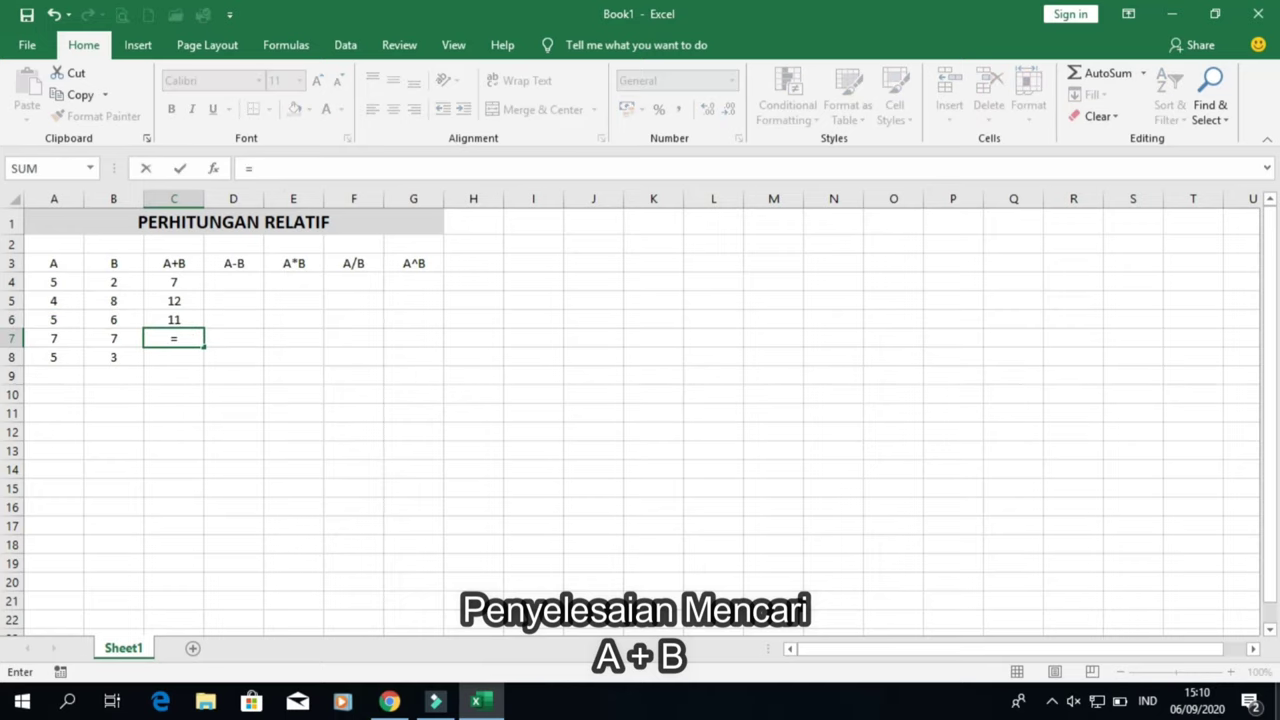
click(42, 336)
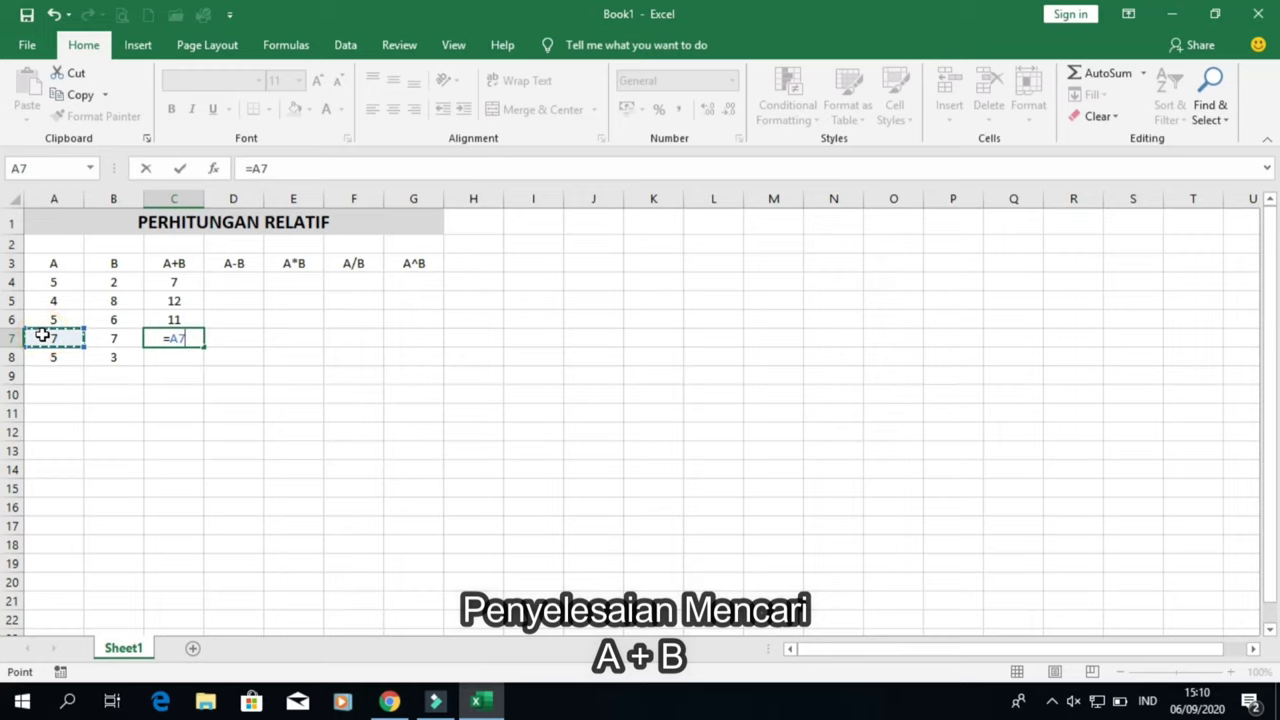
text(+)
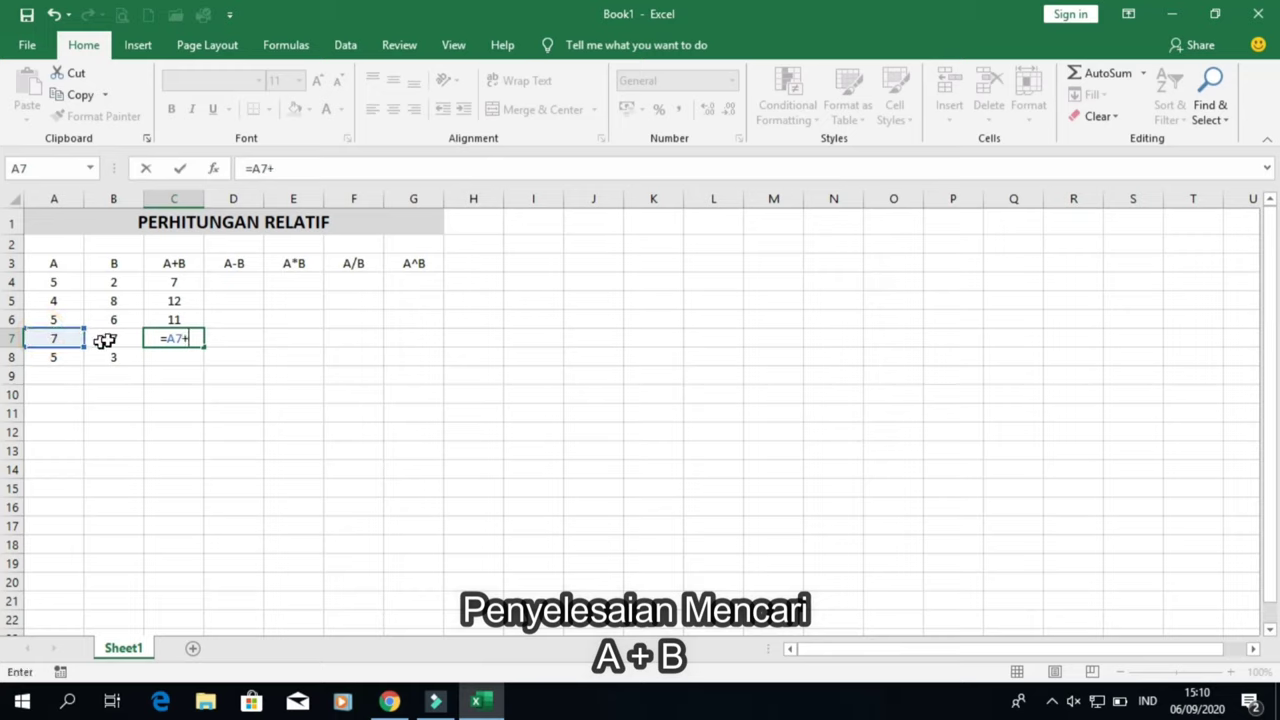
click(114, 334)
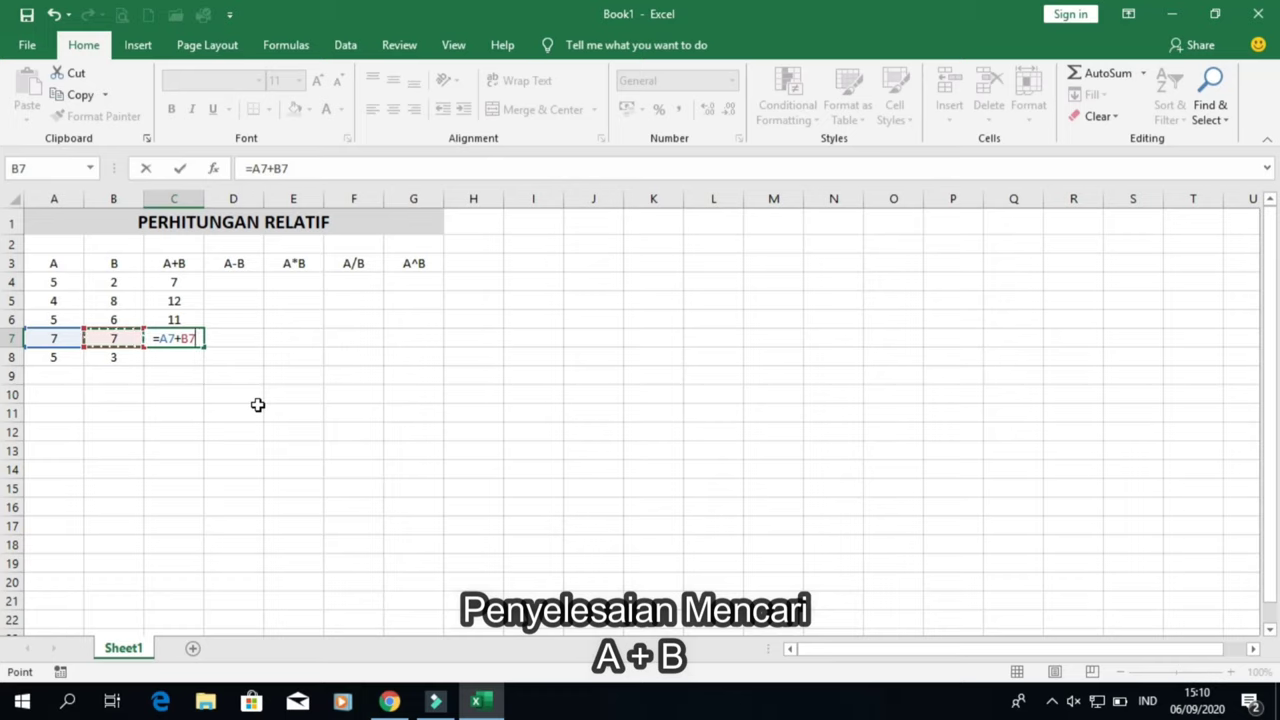
key(Return)
text(=)
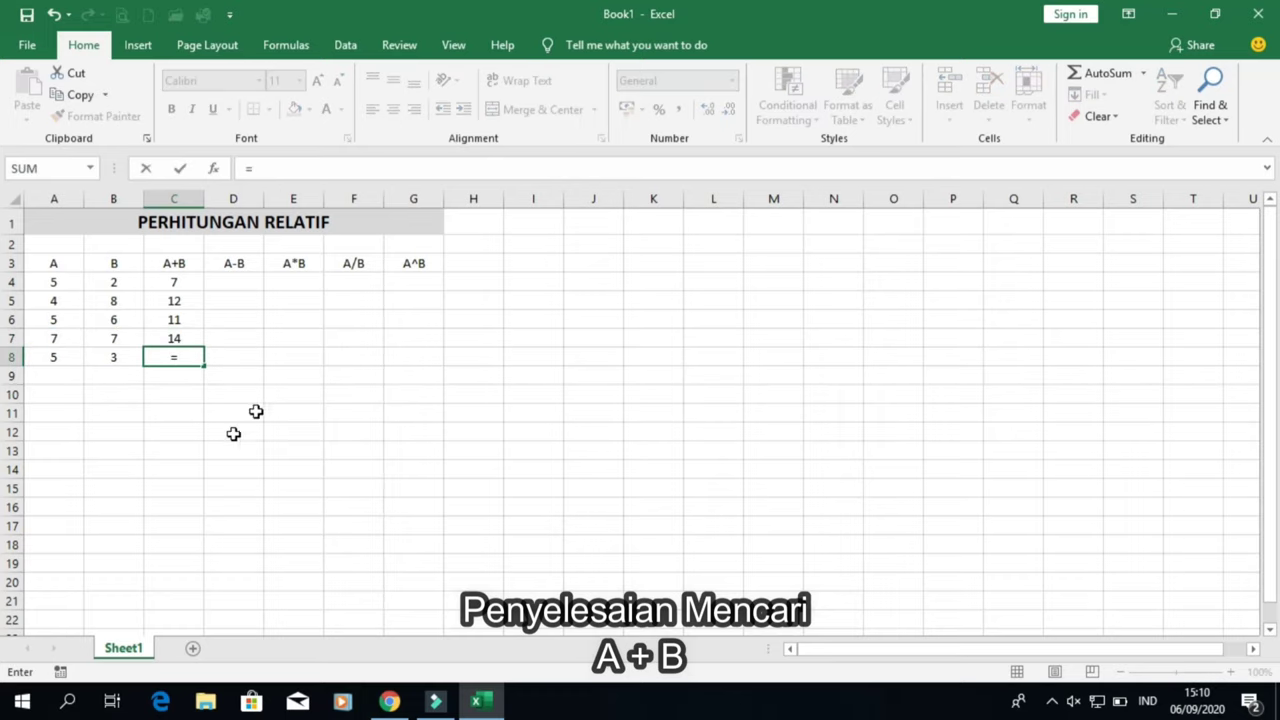
click(56, 357)
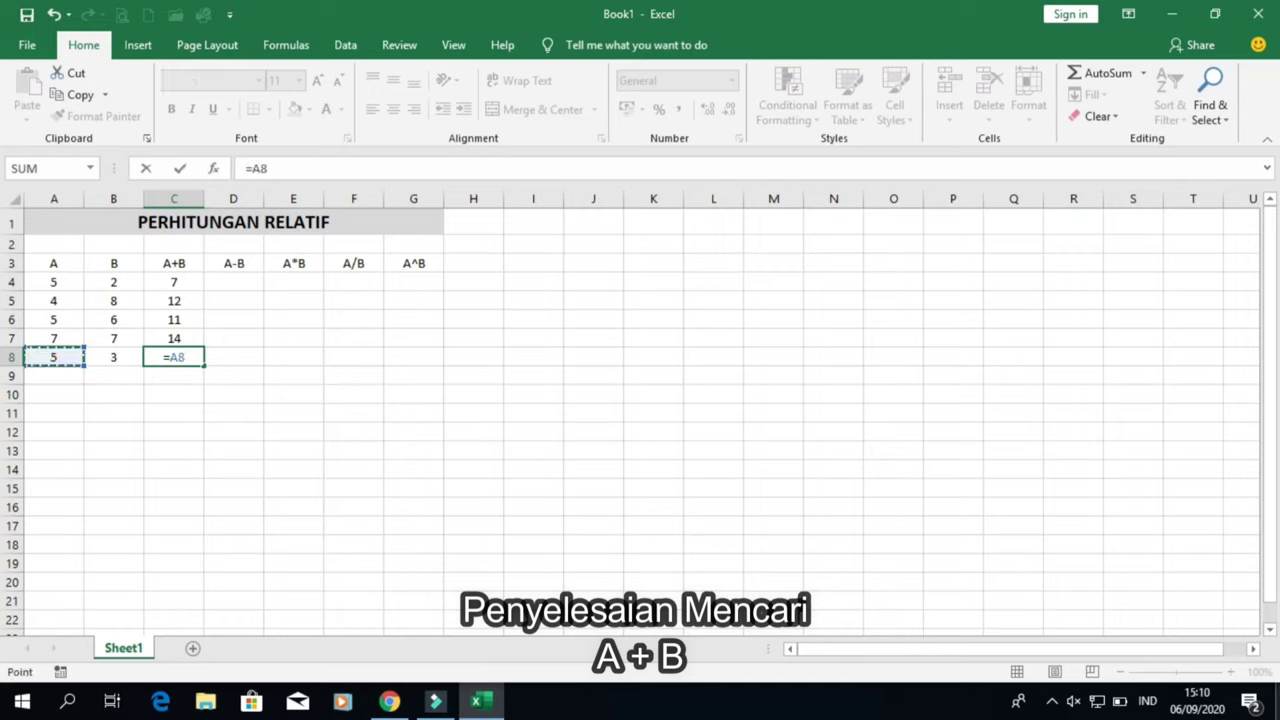
text(+)
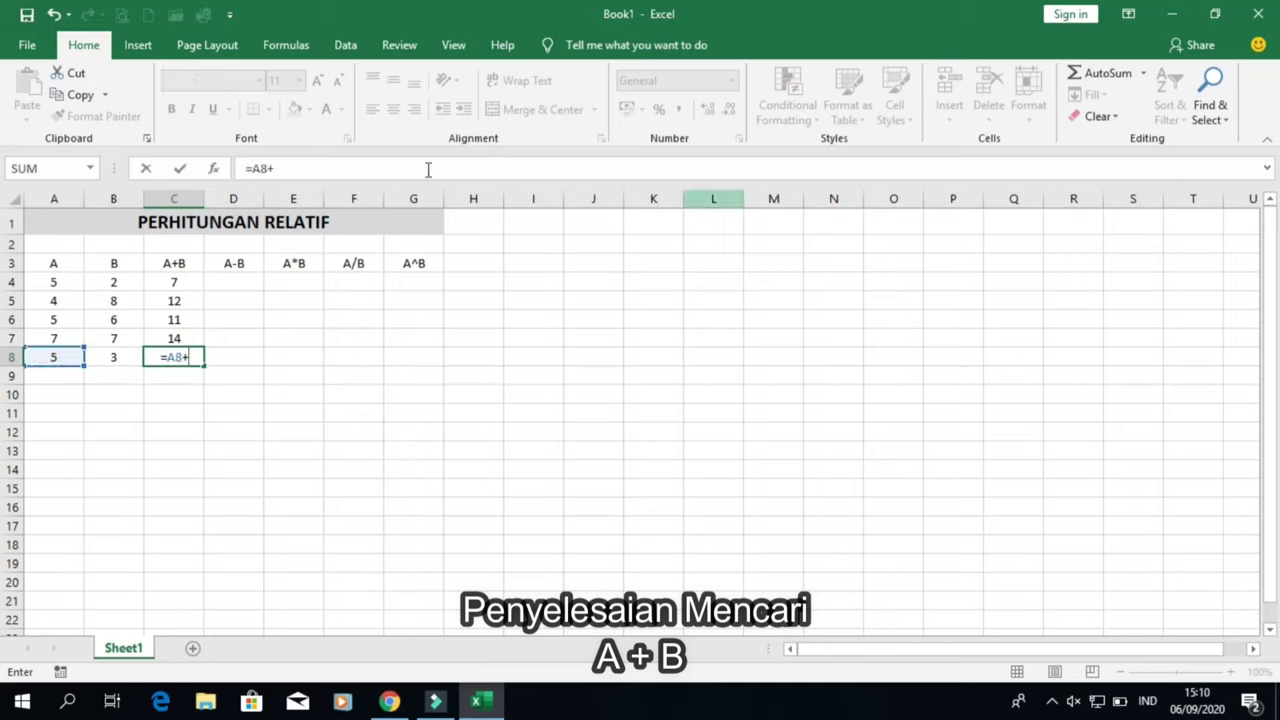
click(127, 357)
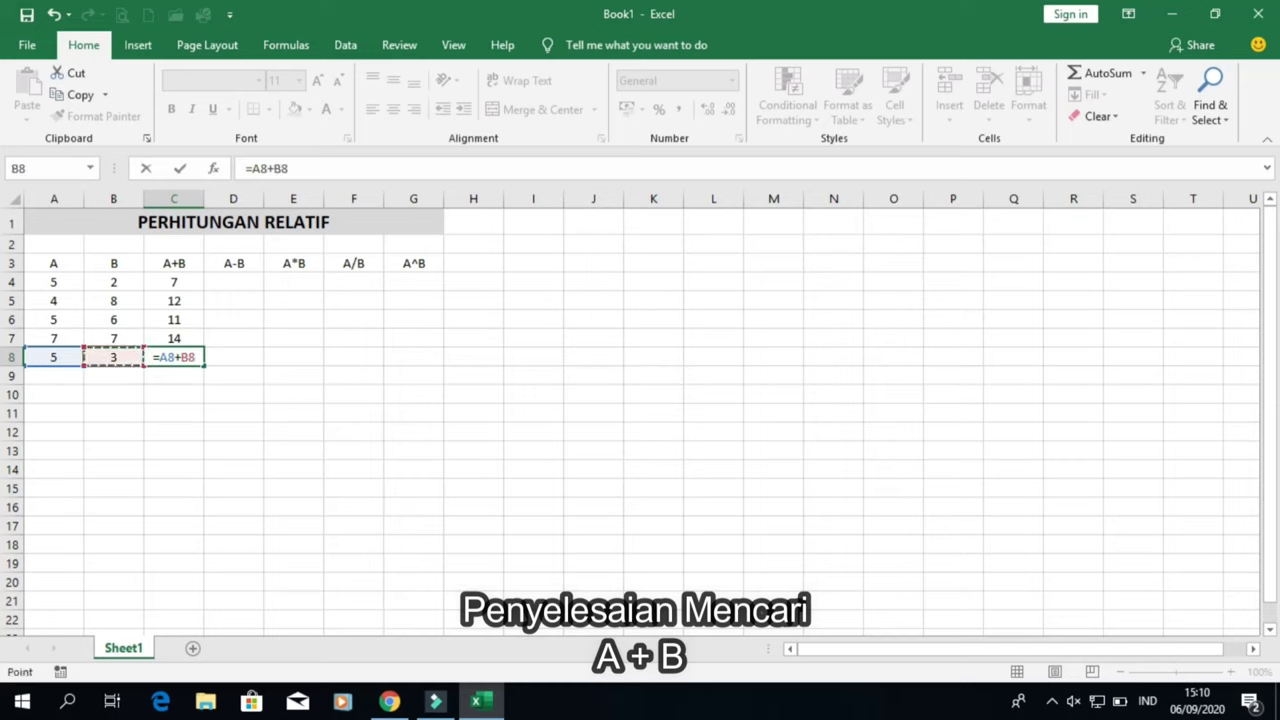
key(Return)
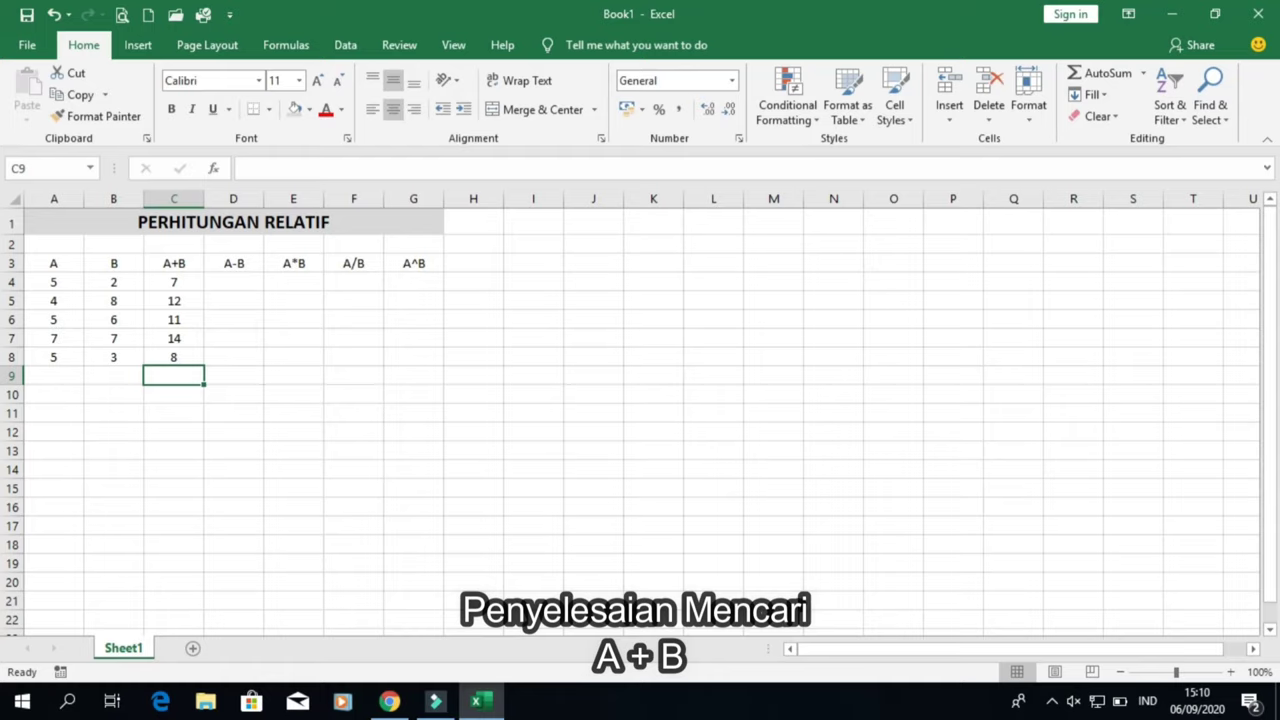
click(239, 284)
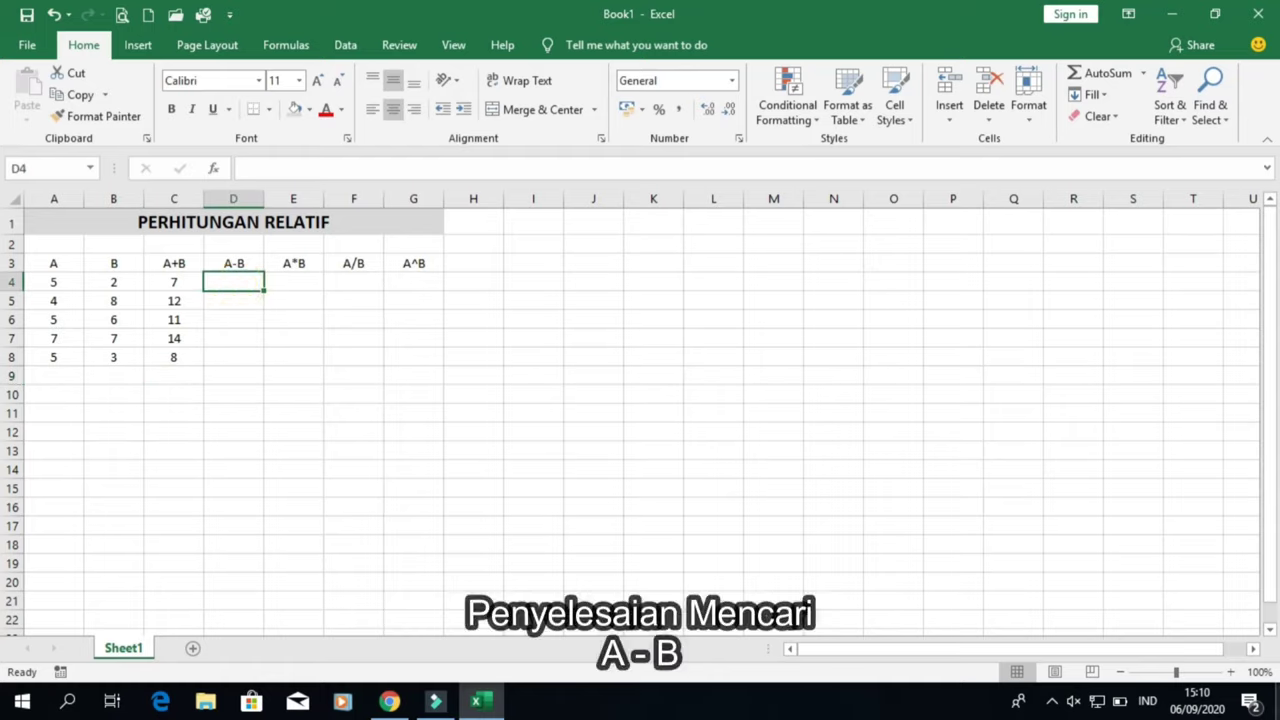
Step: Enter relative subtraction formulas =A4-B4 to =A6-B6 in D4:D6, giving 3, -4 and -1
text(=)
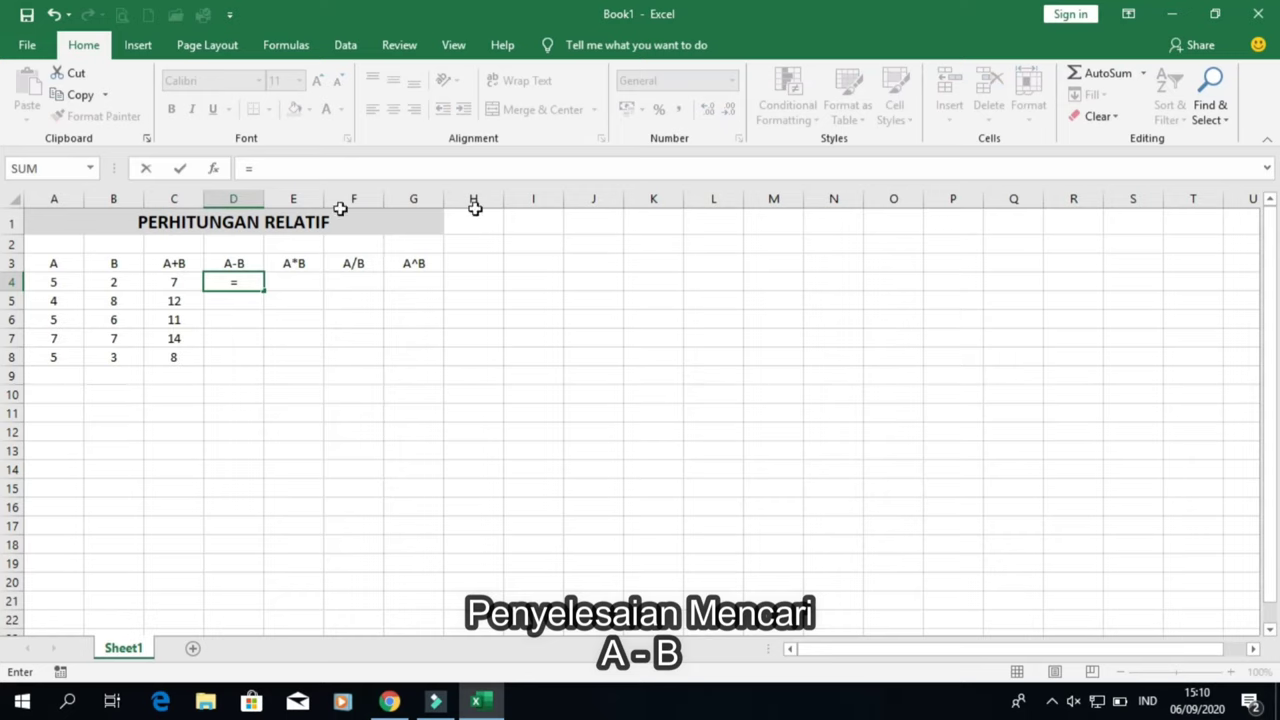
click(47, 287)
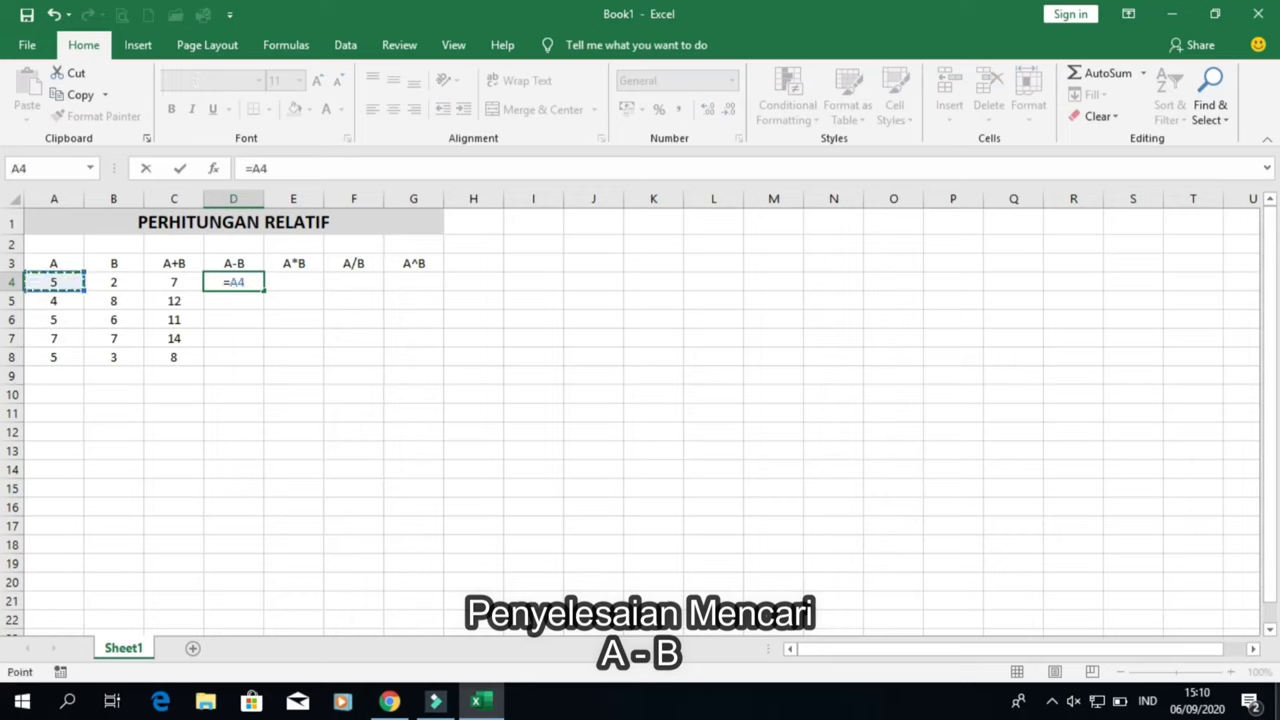
text(-)
click(119, 281)
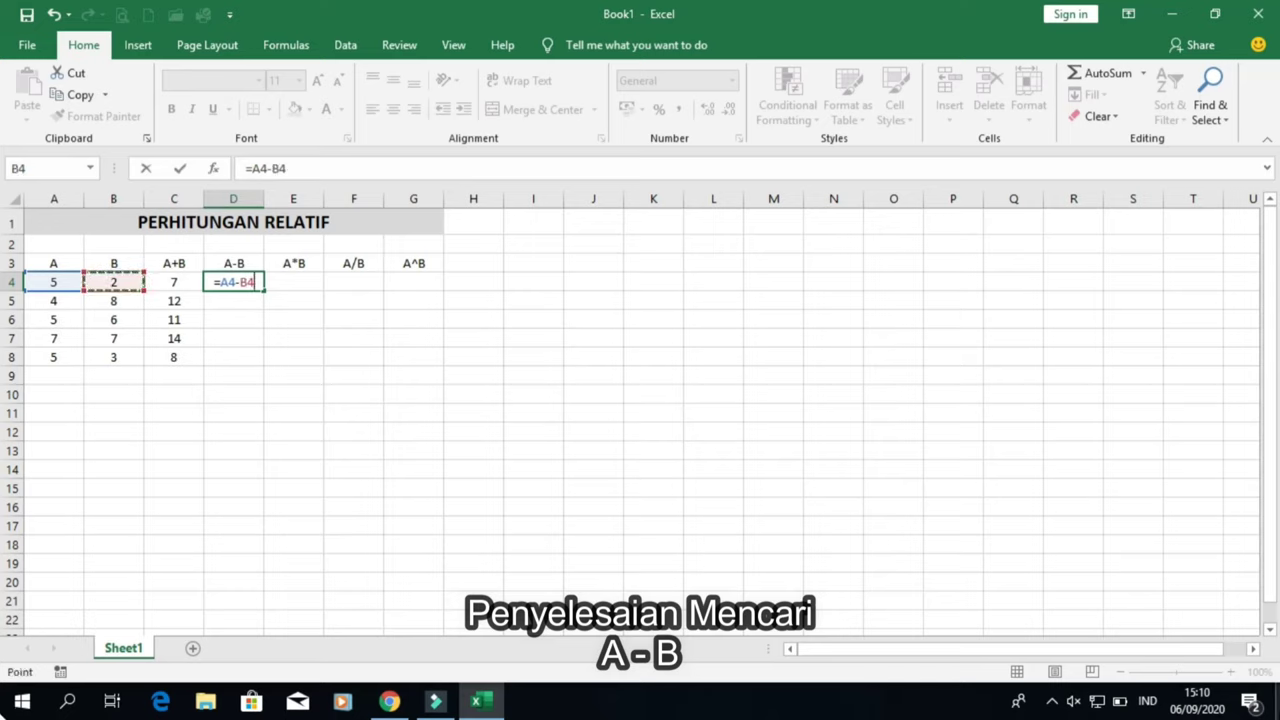
key(Return)
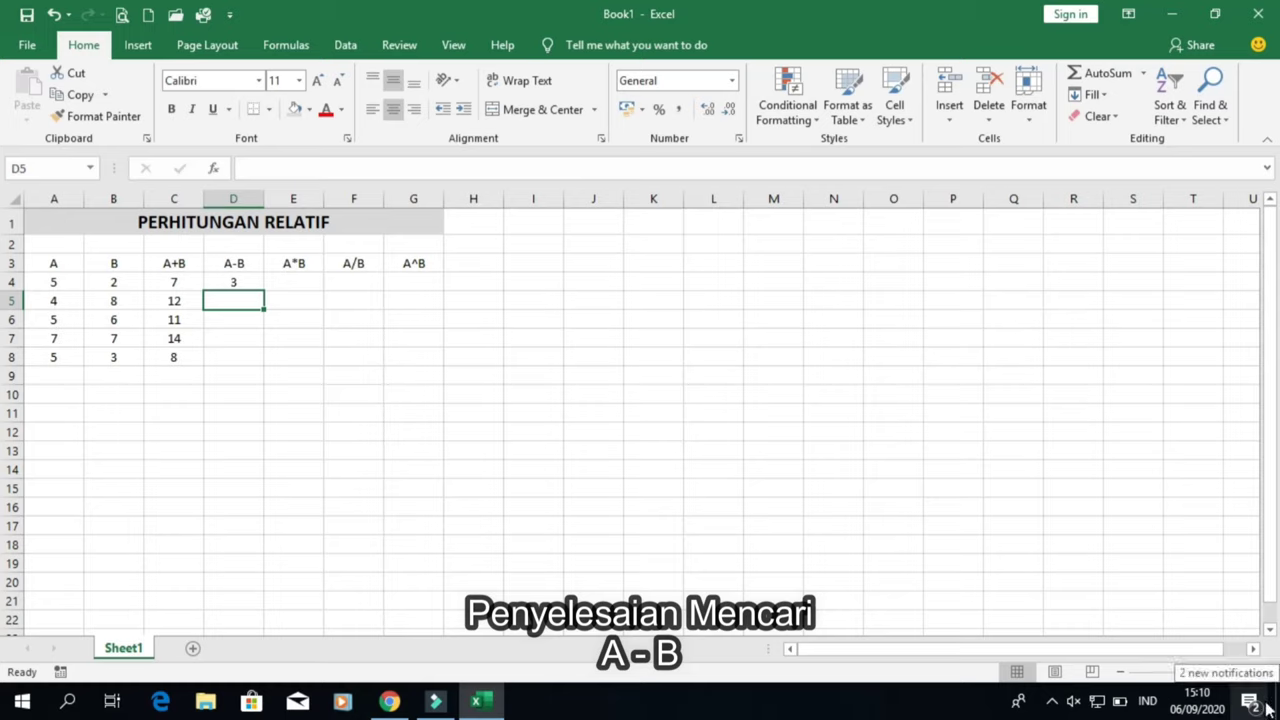
text(=)
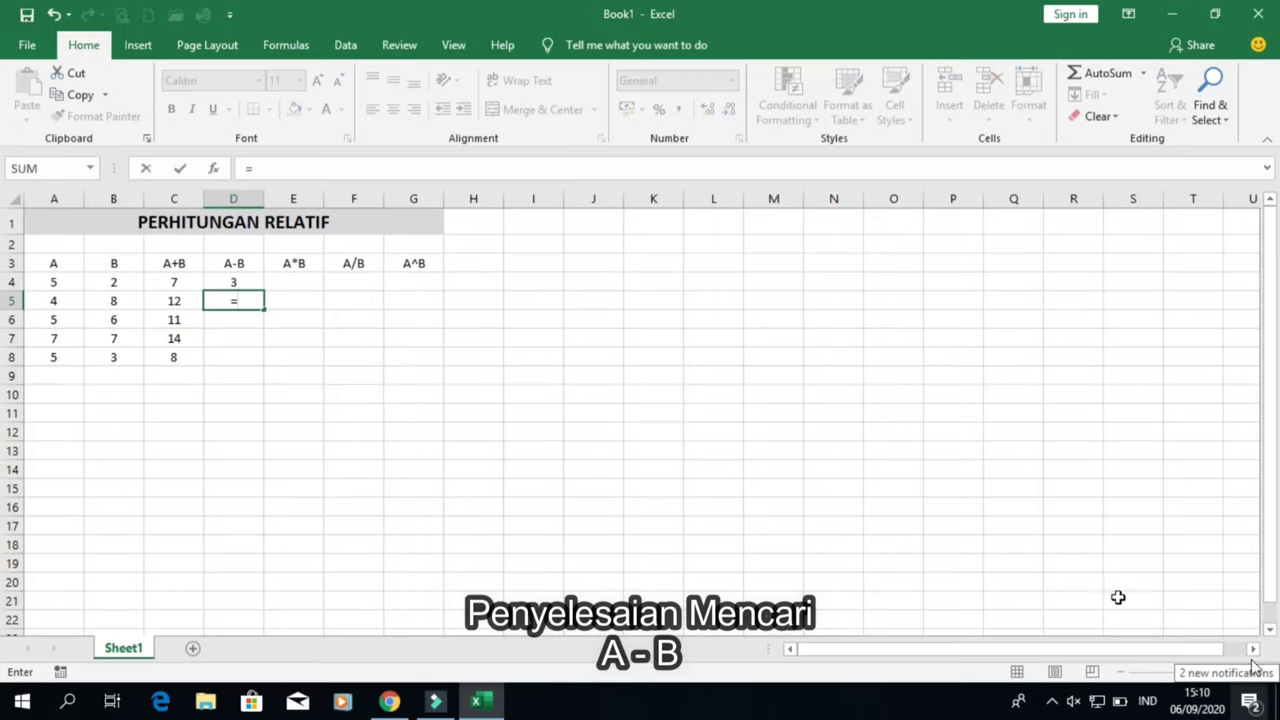
click(56, 299)
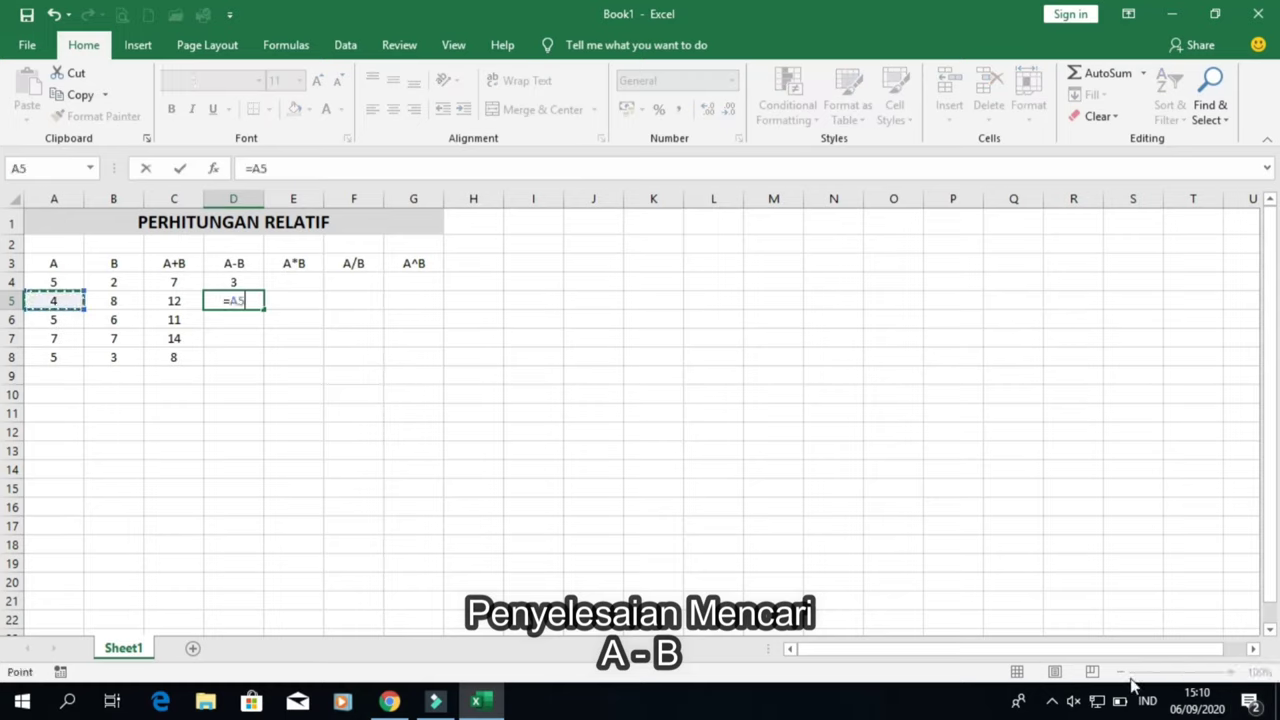
text(-)
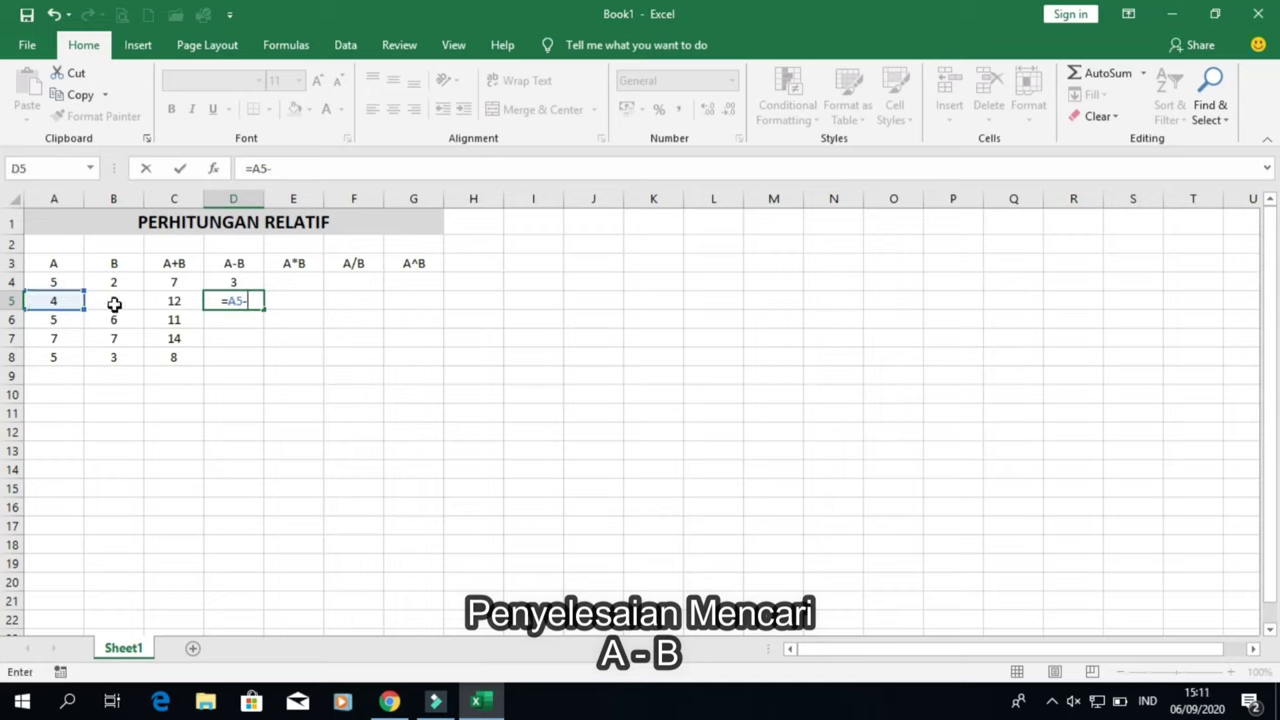
click(114, 304)
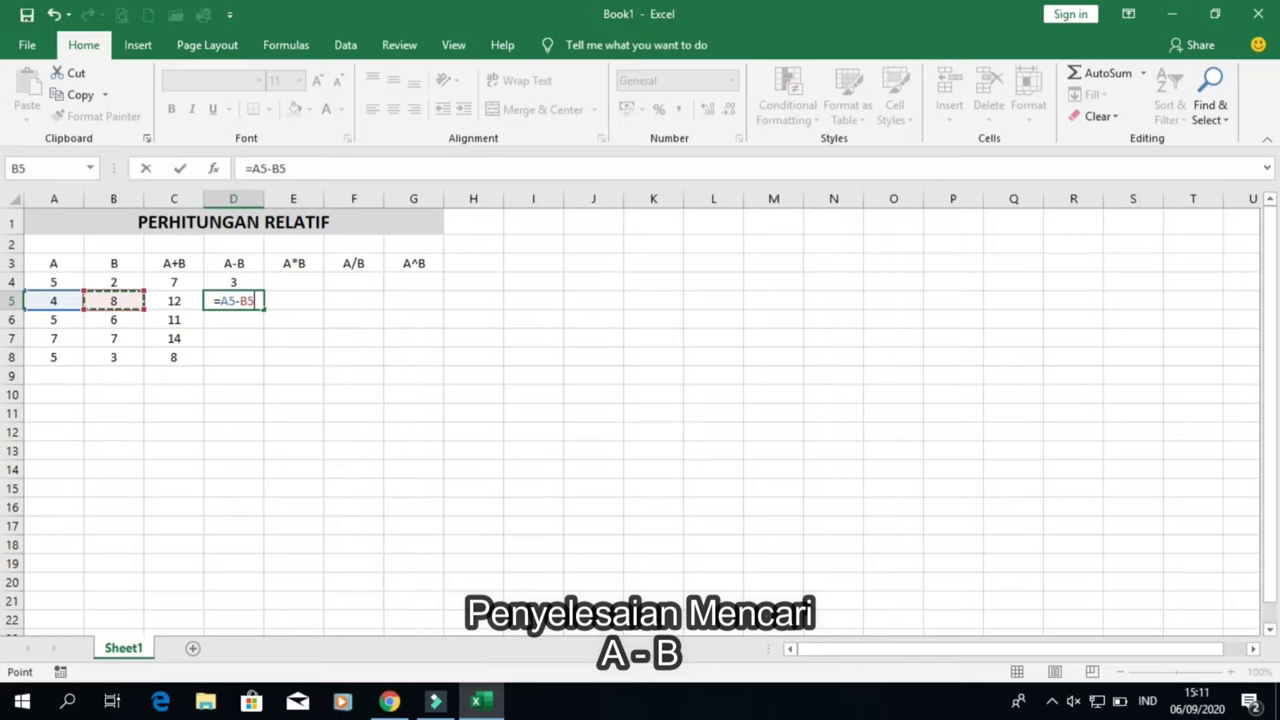
key(Return)
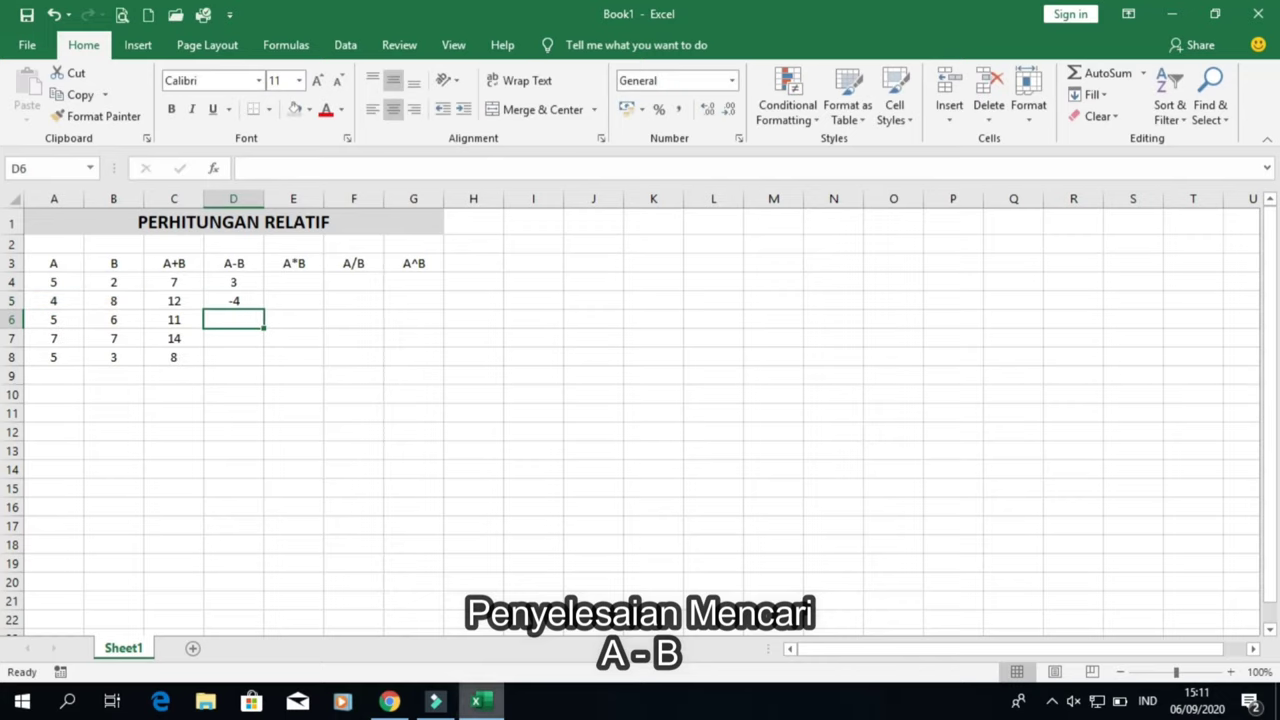
text(=)
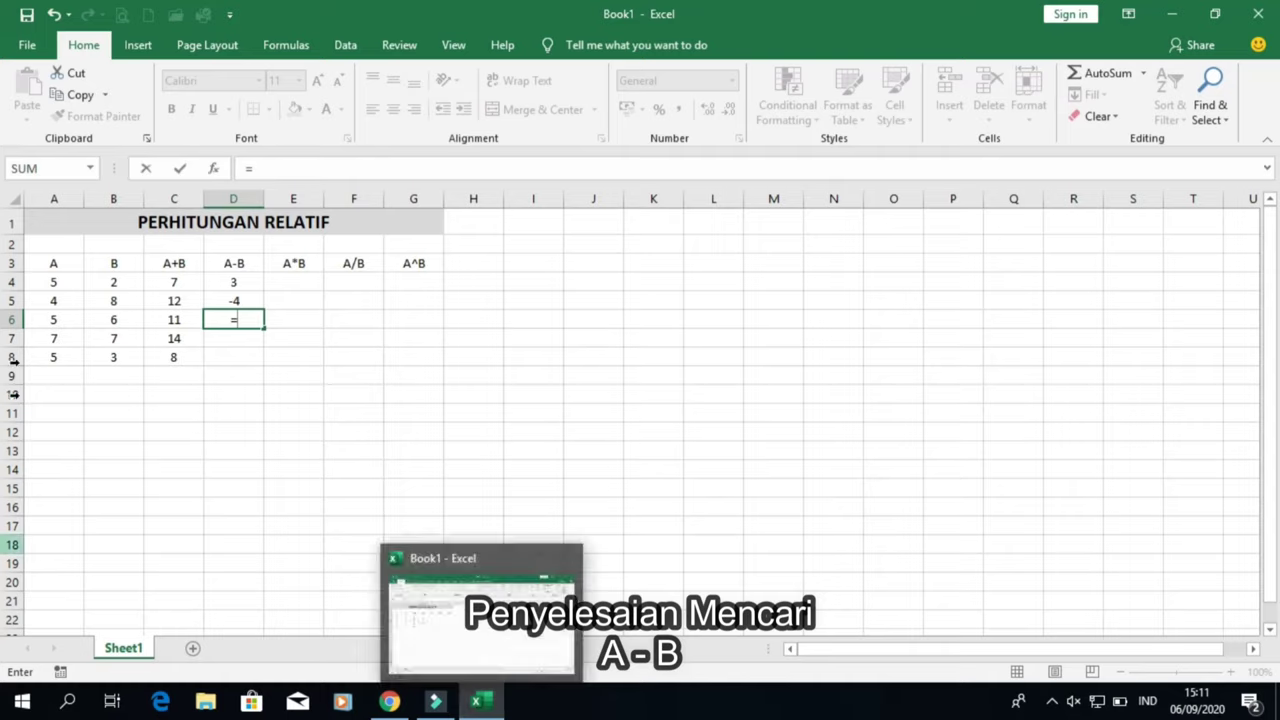
click(50, 318)
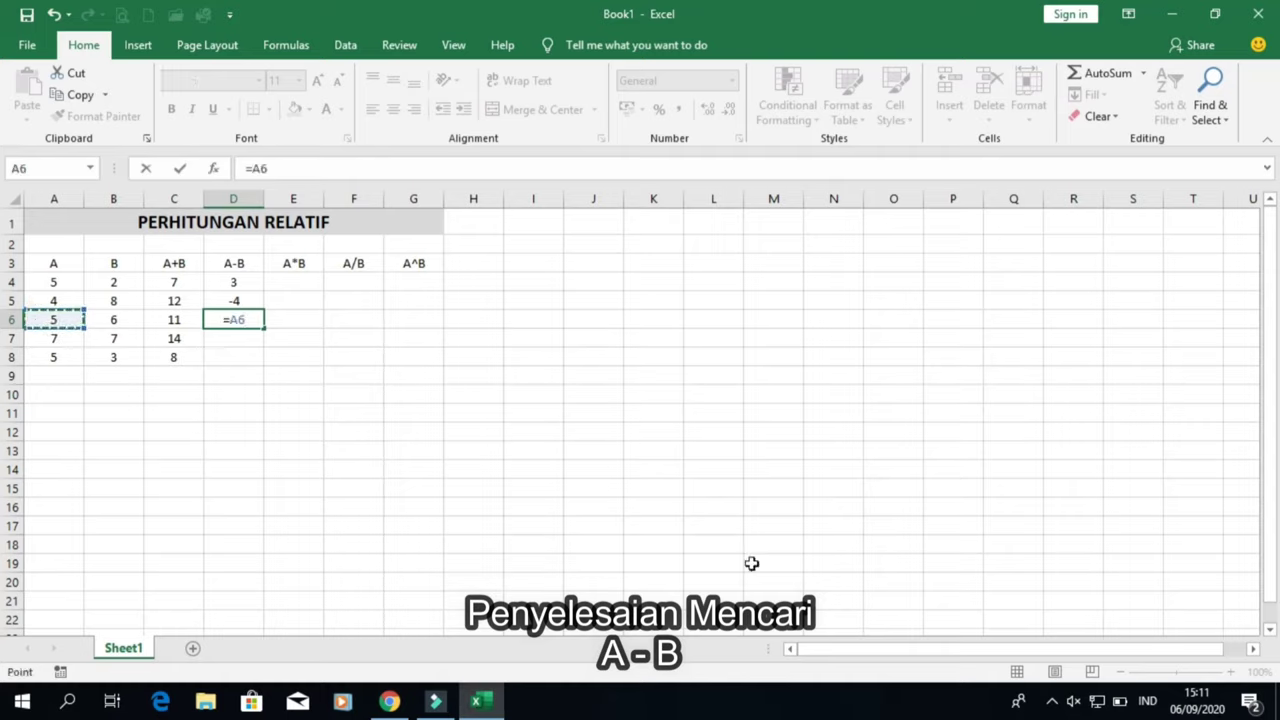
text(-)
click(112, 325)
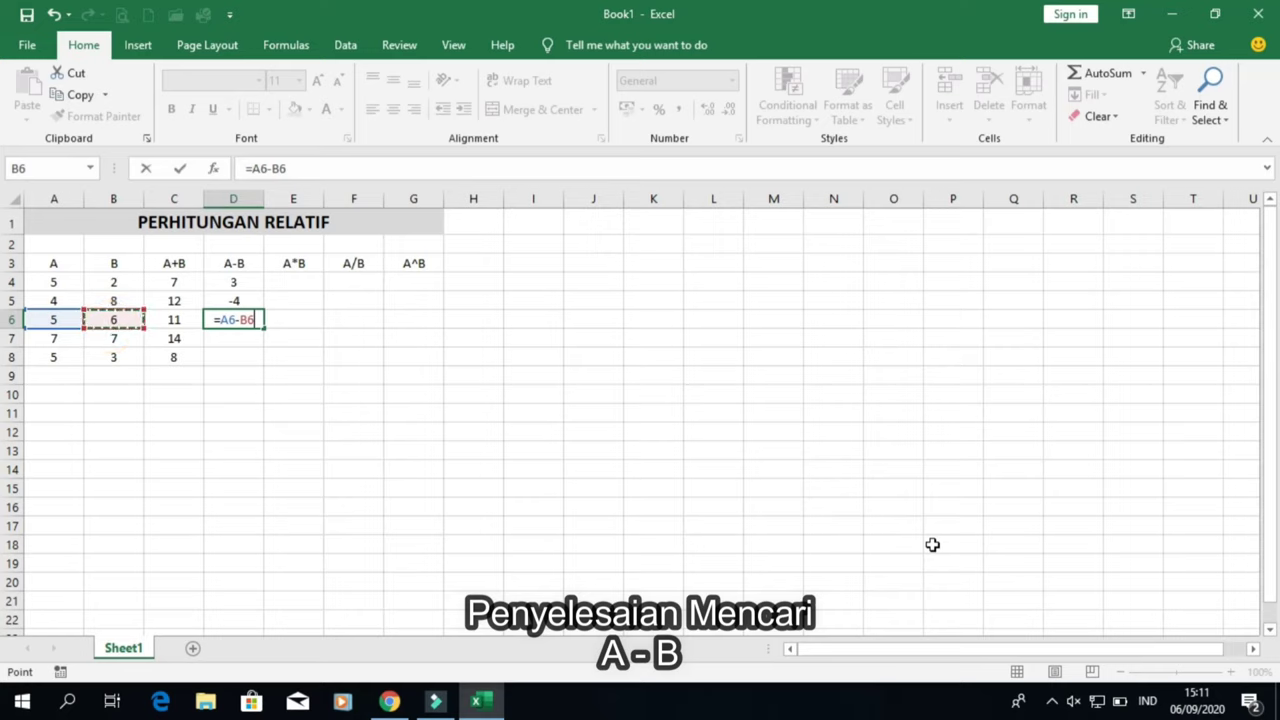
key(Return)
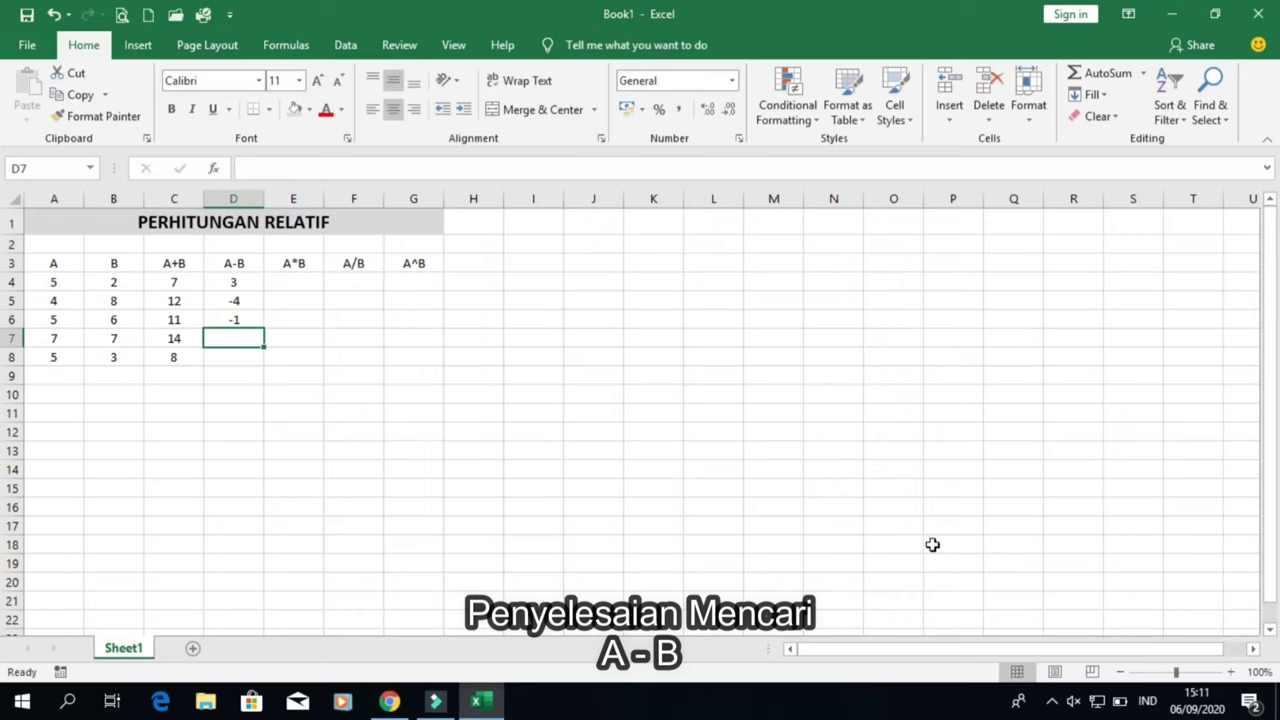
Step: Enter =A7-B7 and =A8-B8 in D7:D8, giving 0 and 2
text(=)
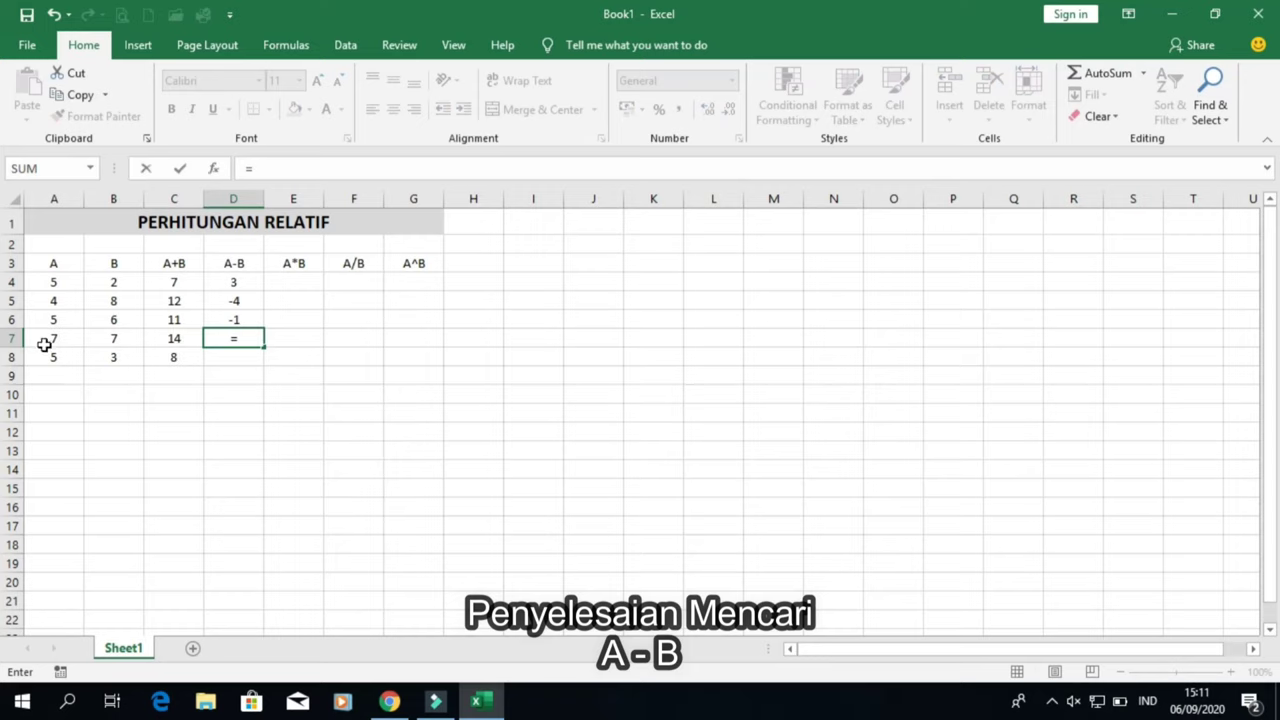
click(53, 338)
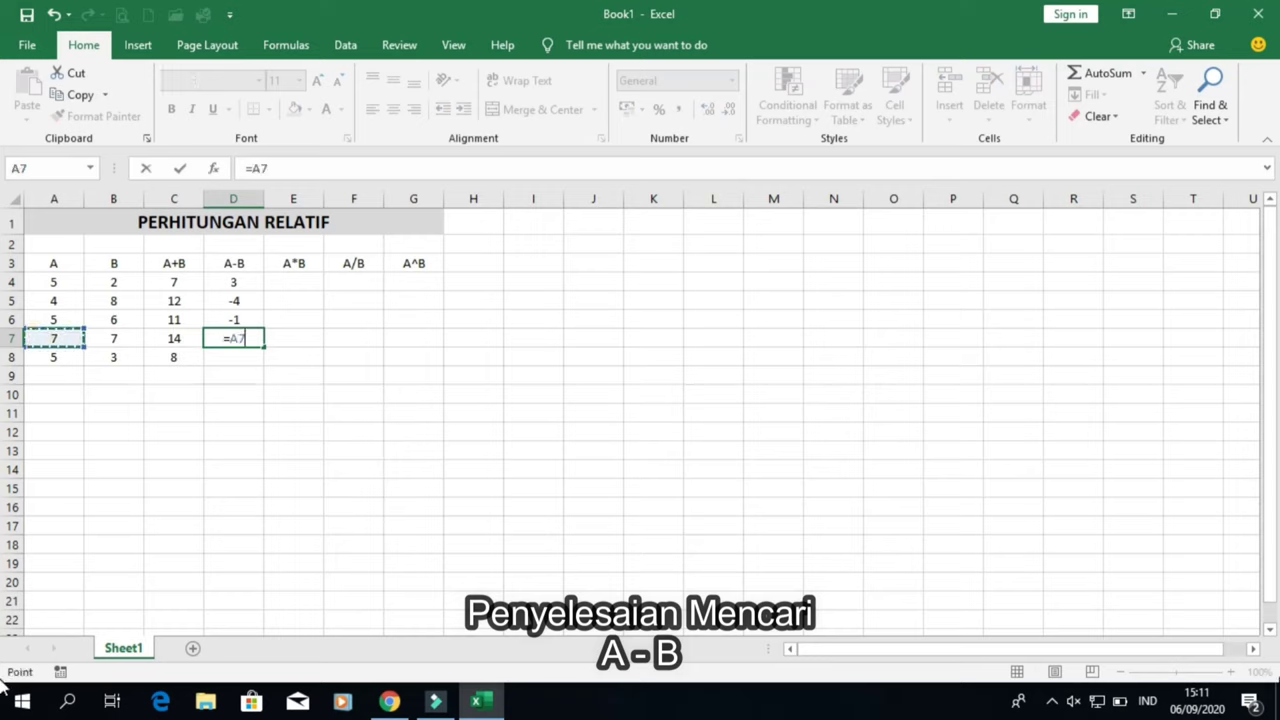
text(-)
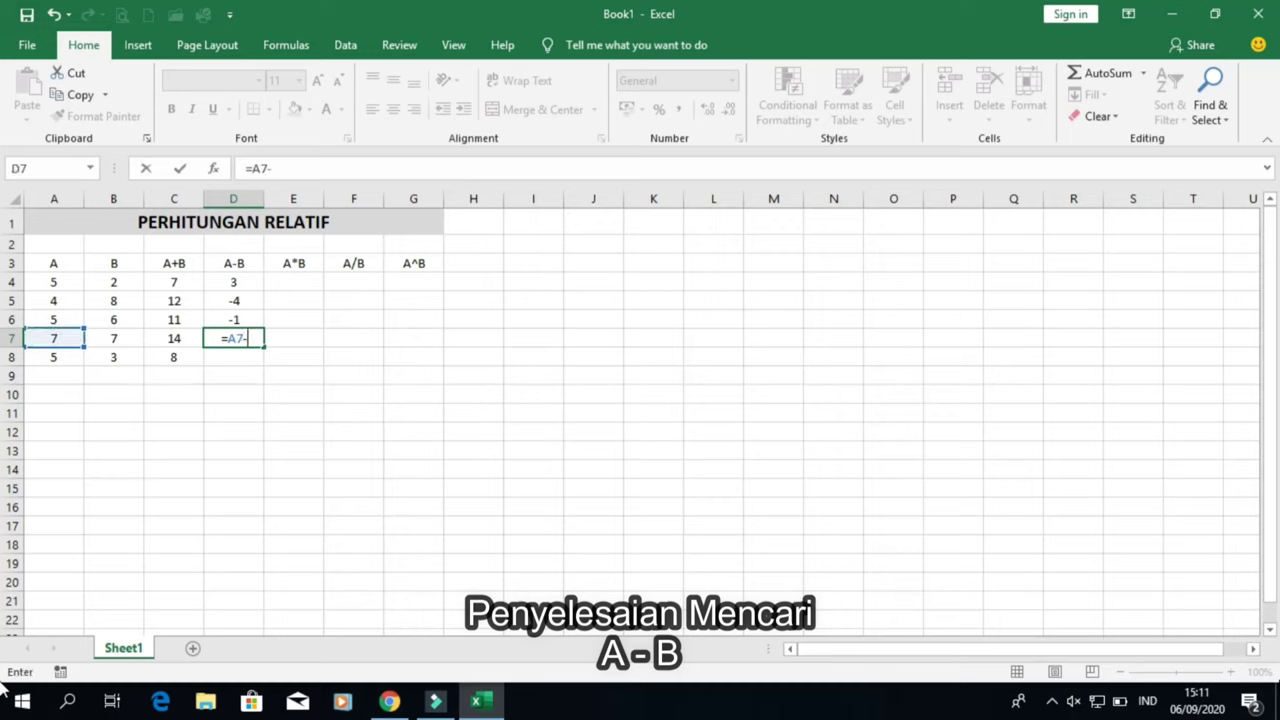
click(122, 338)
key(Return)
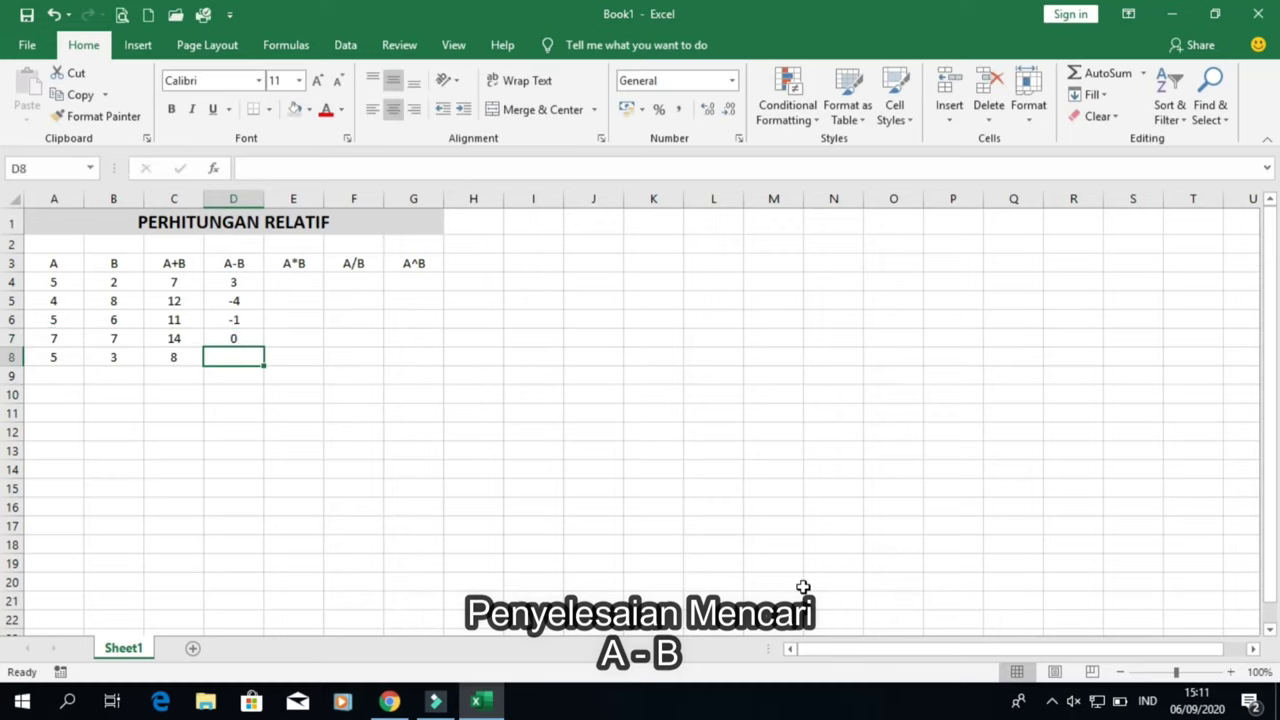
text(=)
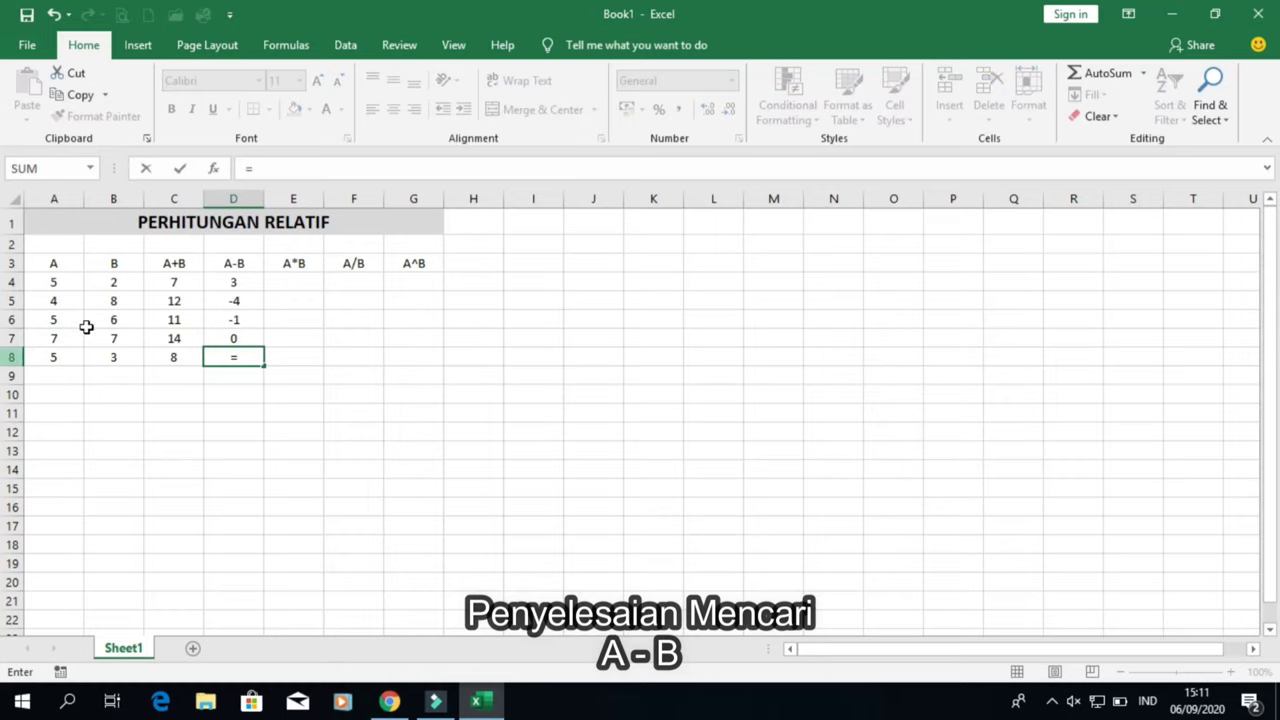
click(35, 360)
text(-)
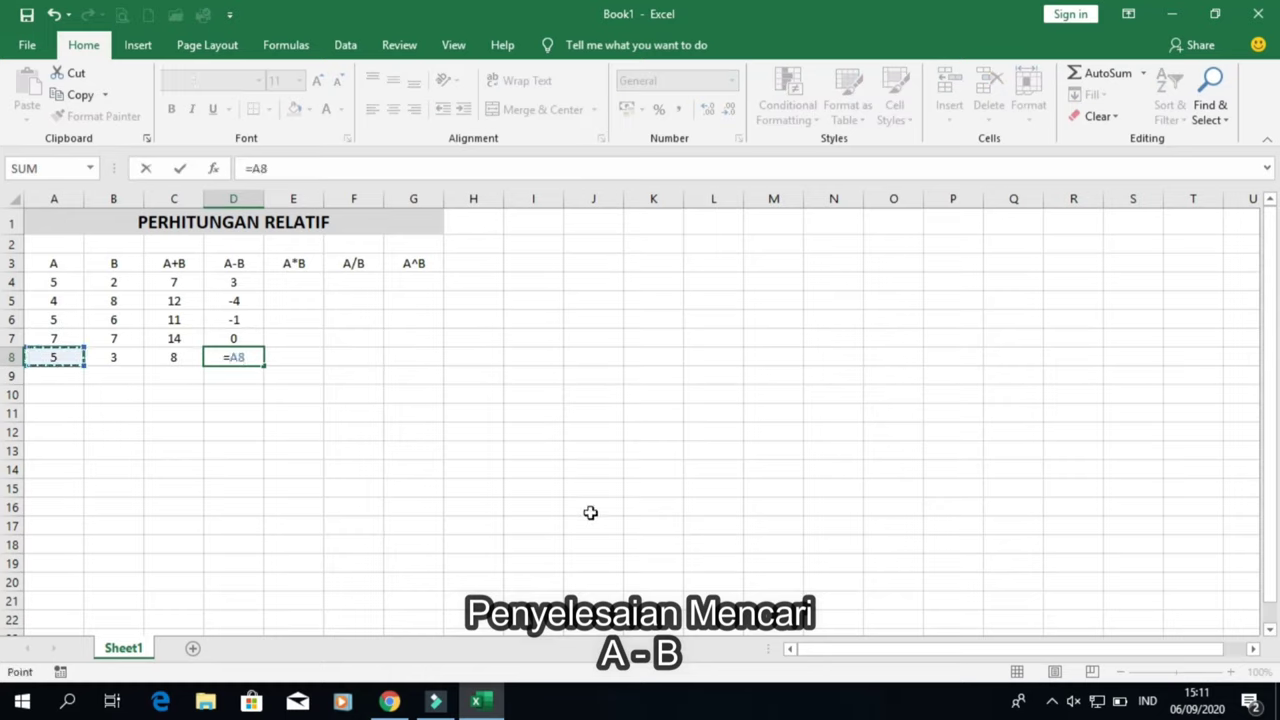
click(117, 357)
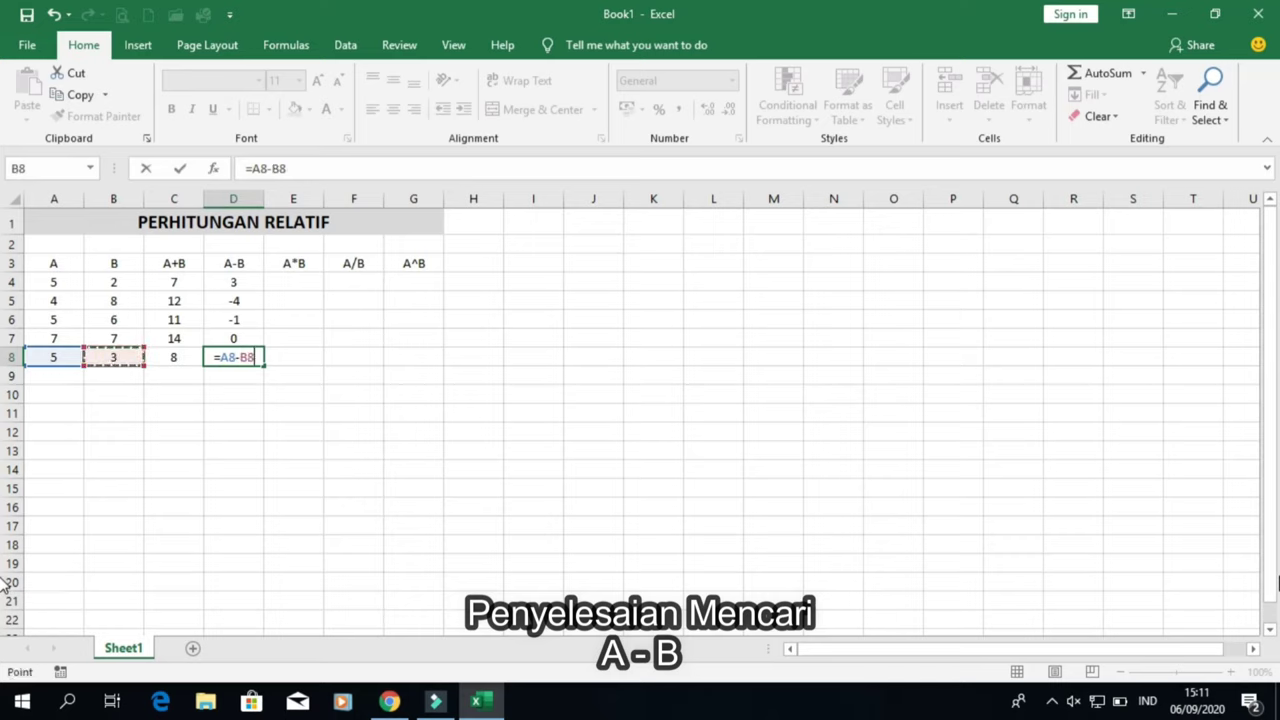
key(Return)
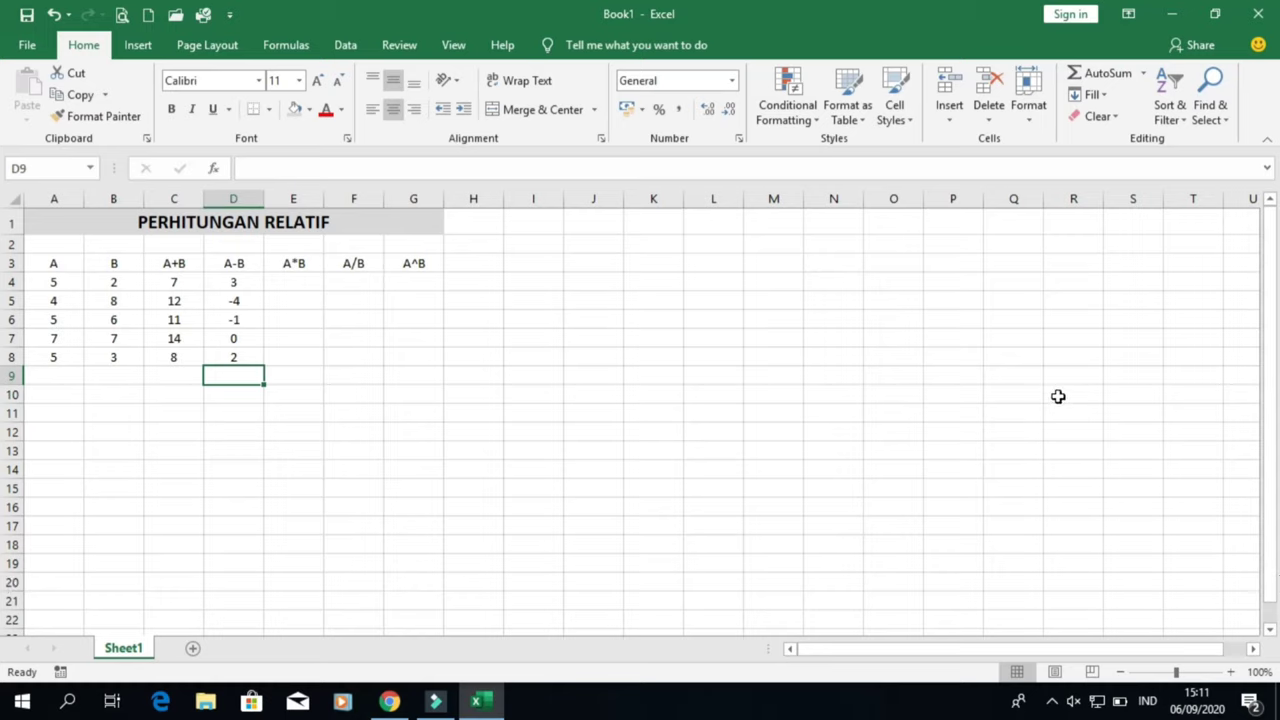
click(314, 287)
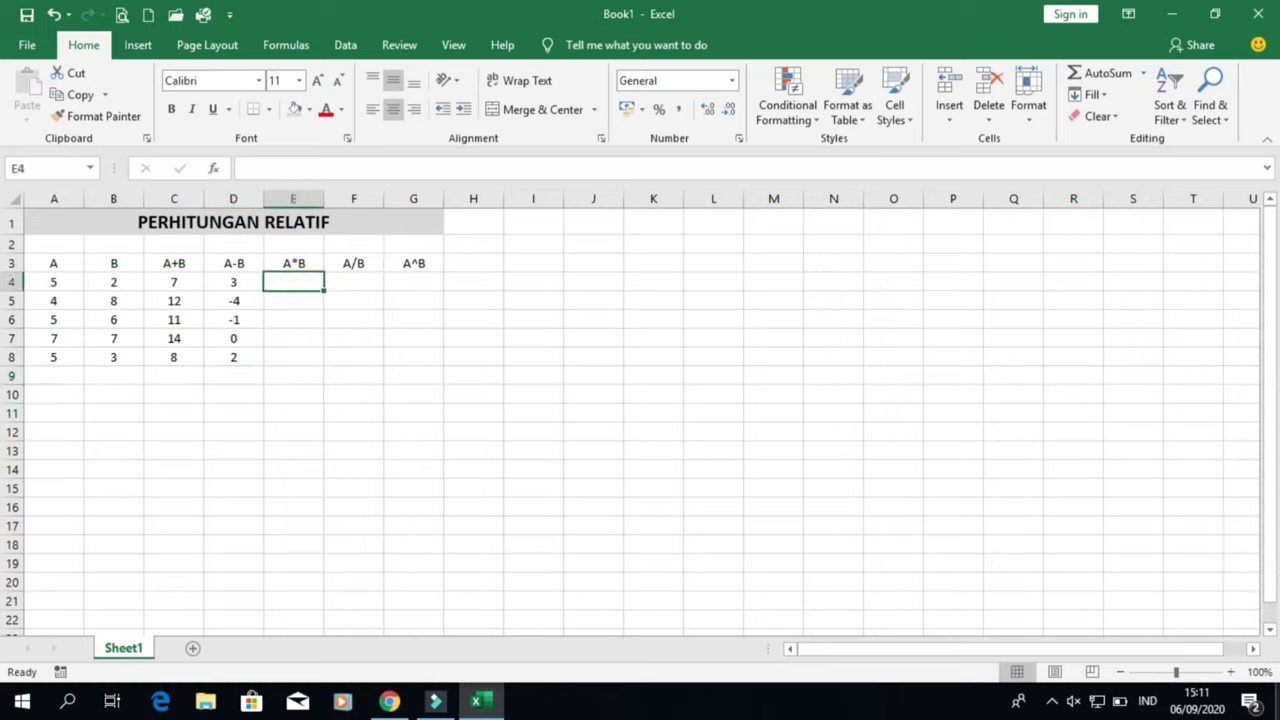
Step: Enter the product formulas =A4*B4, =A5*B5 and =A6*B6 in E4:E6 (10, 32, 30)
text(=)
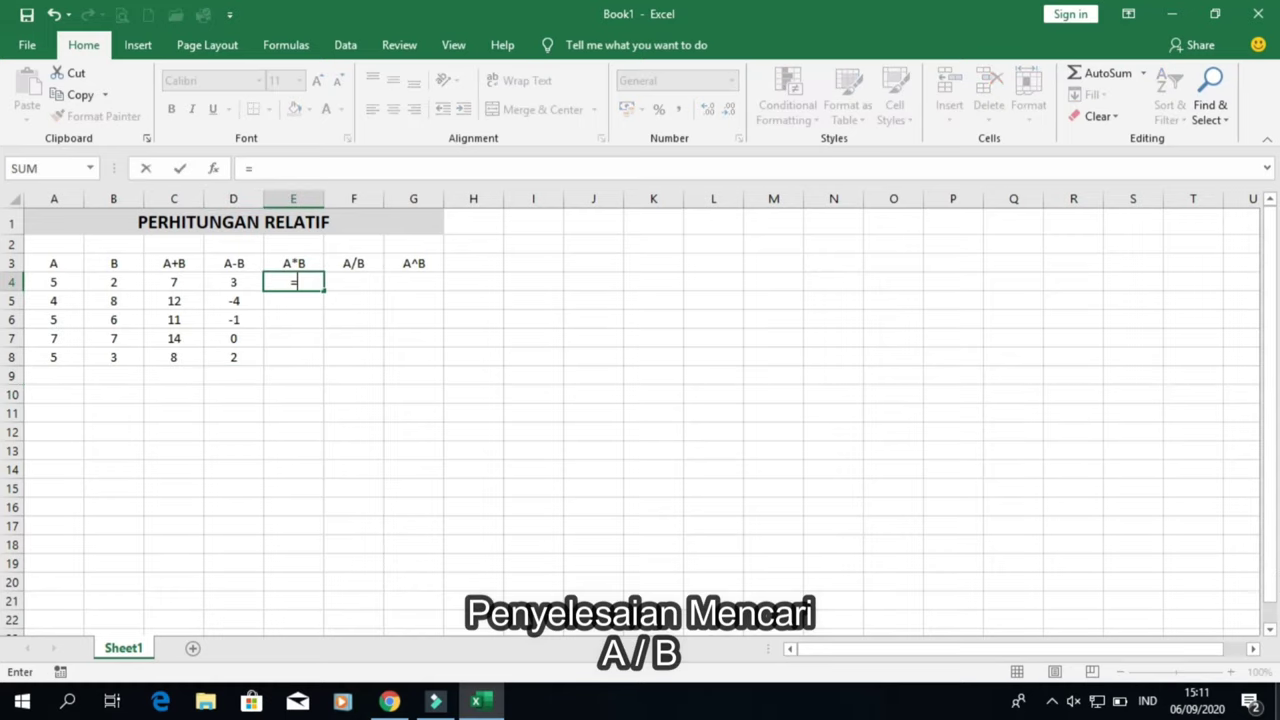
click(57, 281)
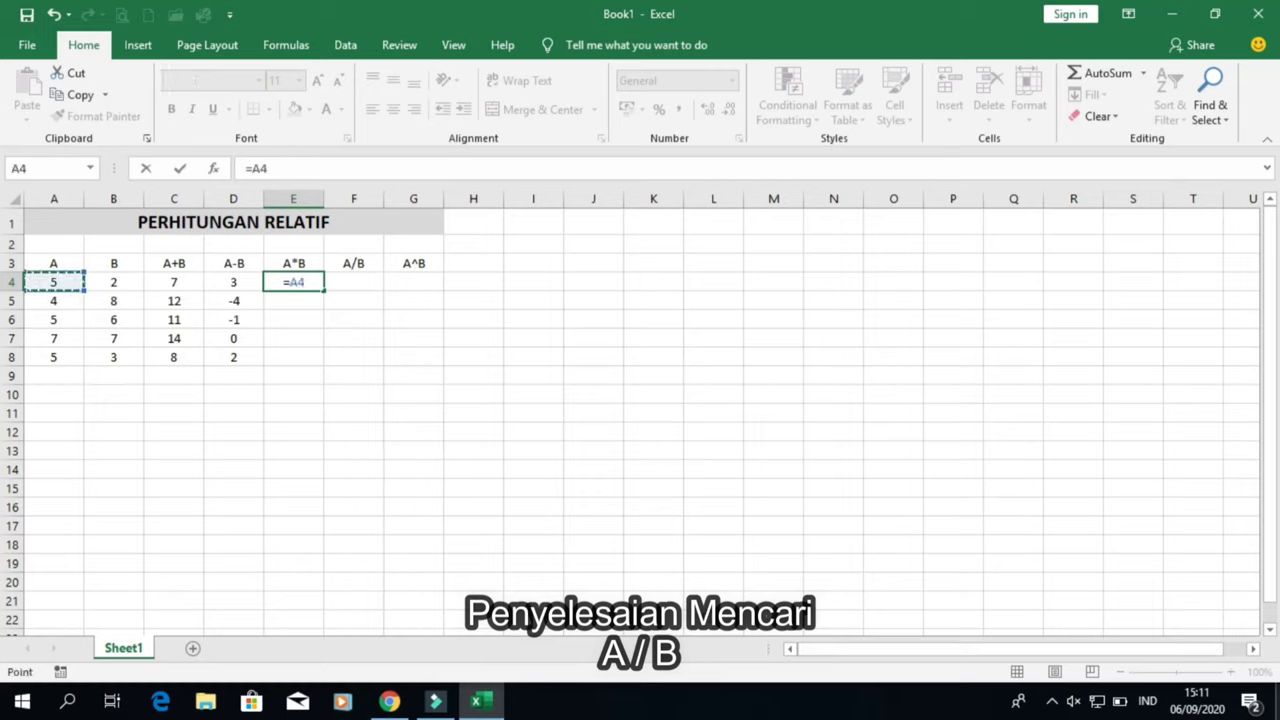
text(*)
click(111, 285)
key(Return)
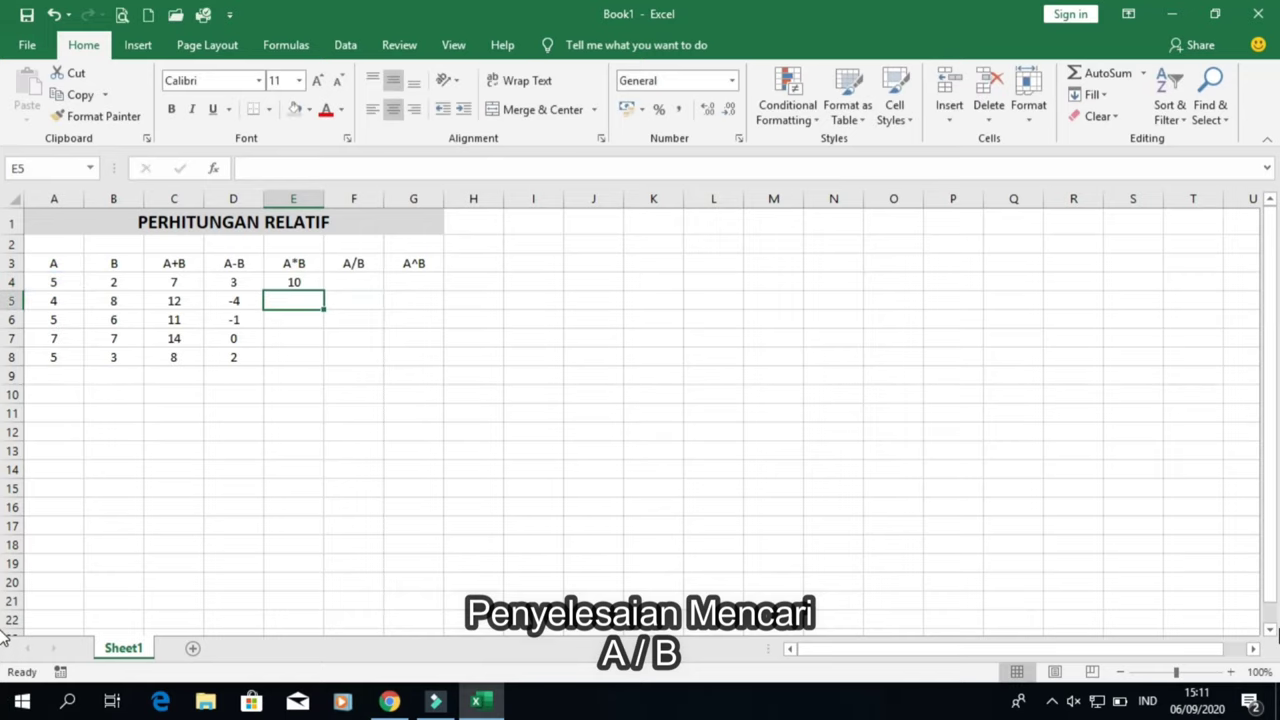
text(=)
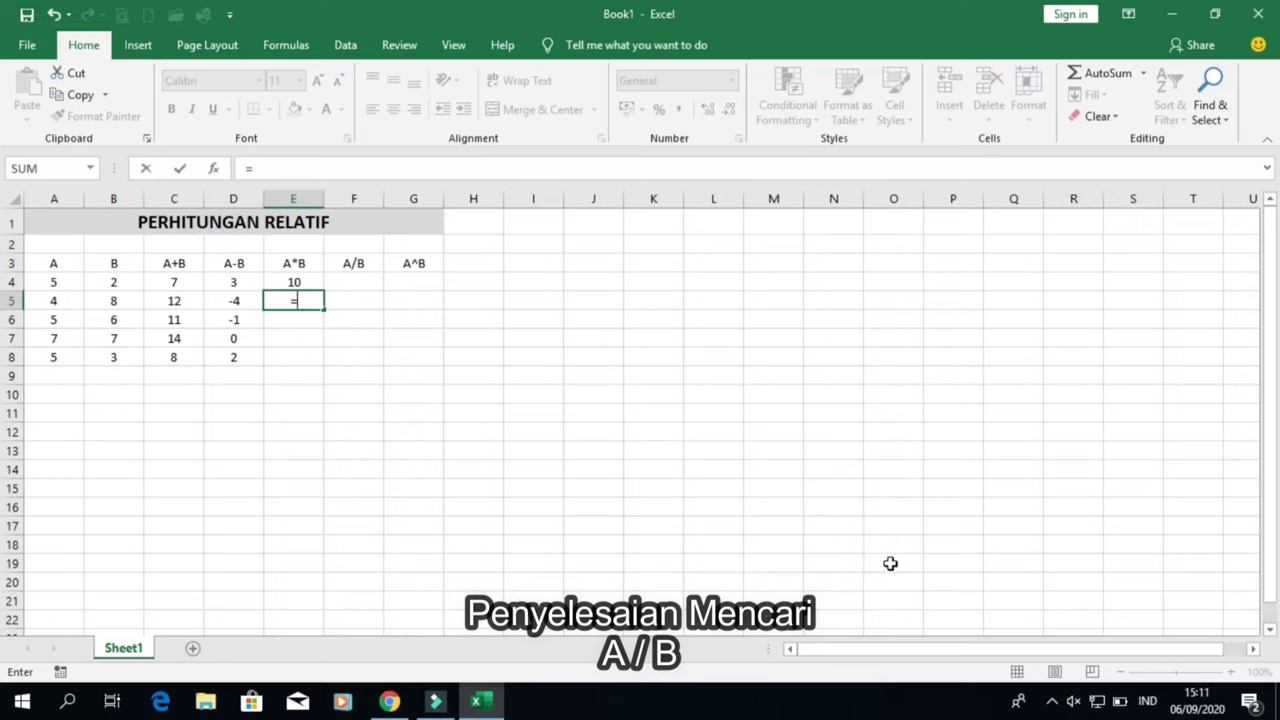
click(54, 300)
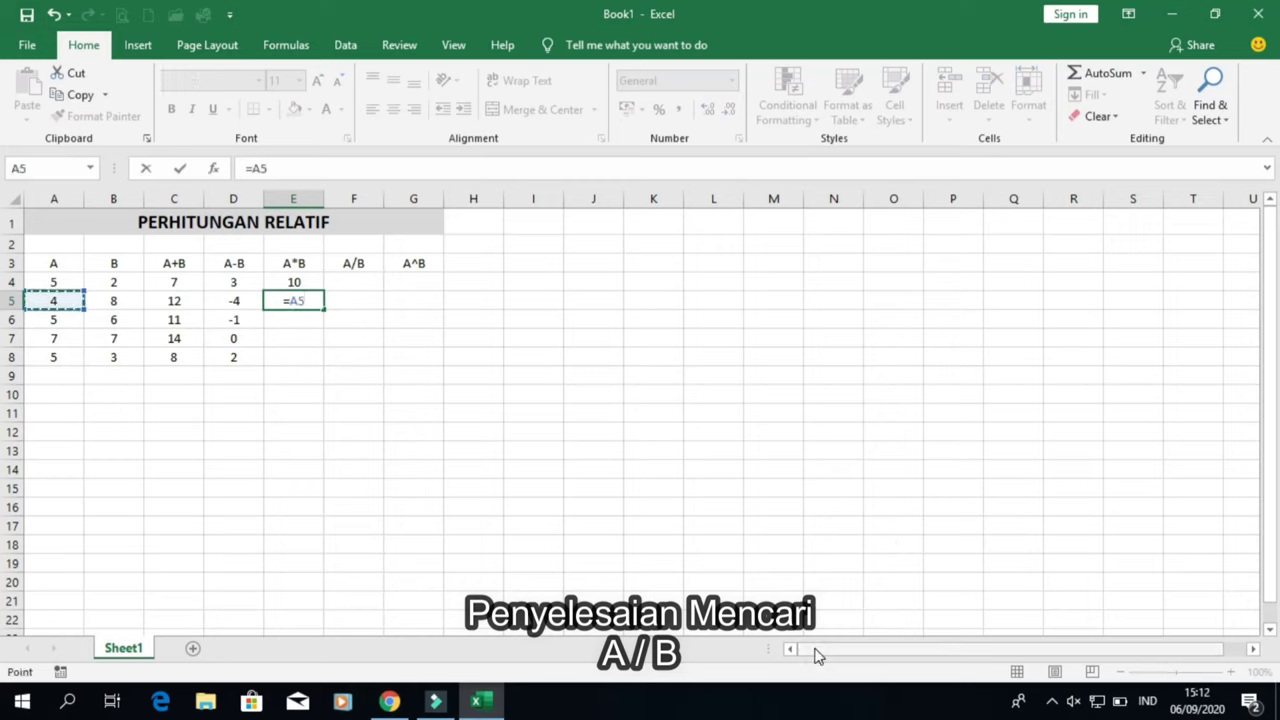
text(*)
click(110, 302)
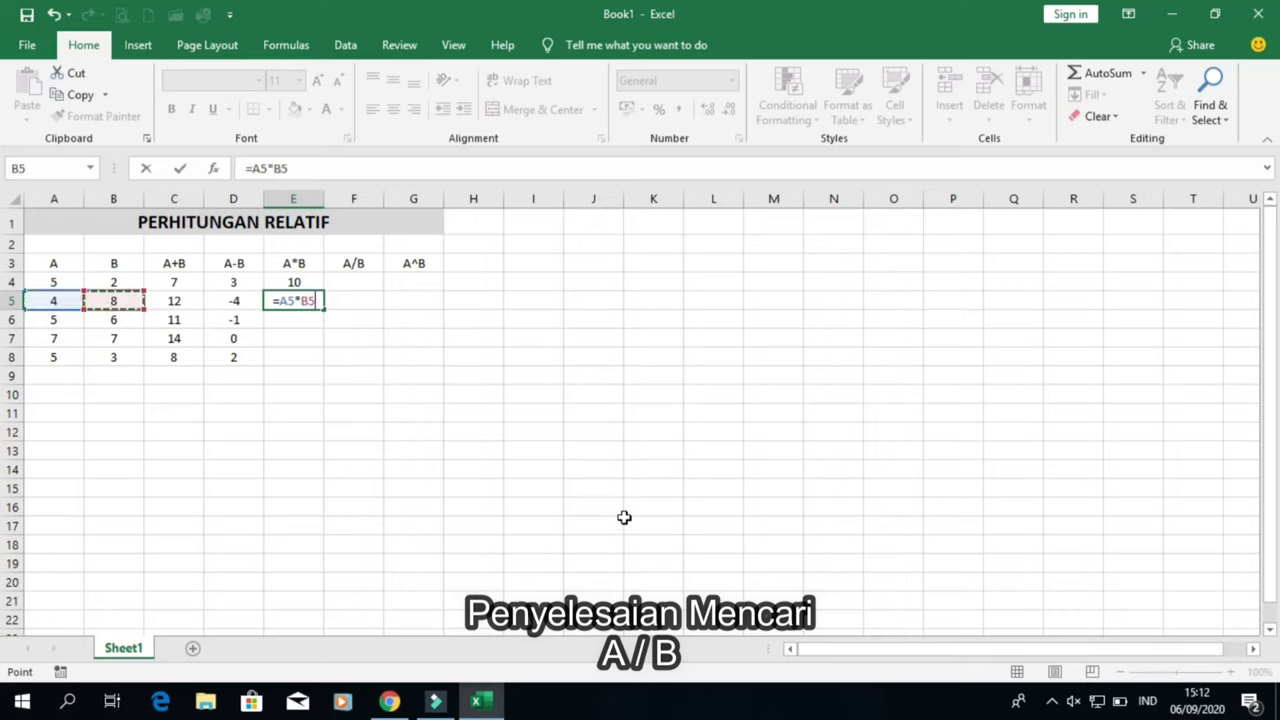
key(Return)
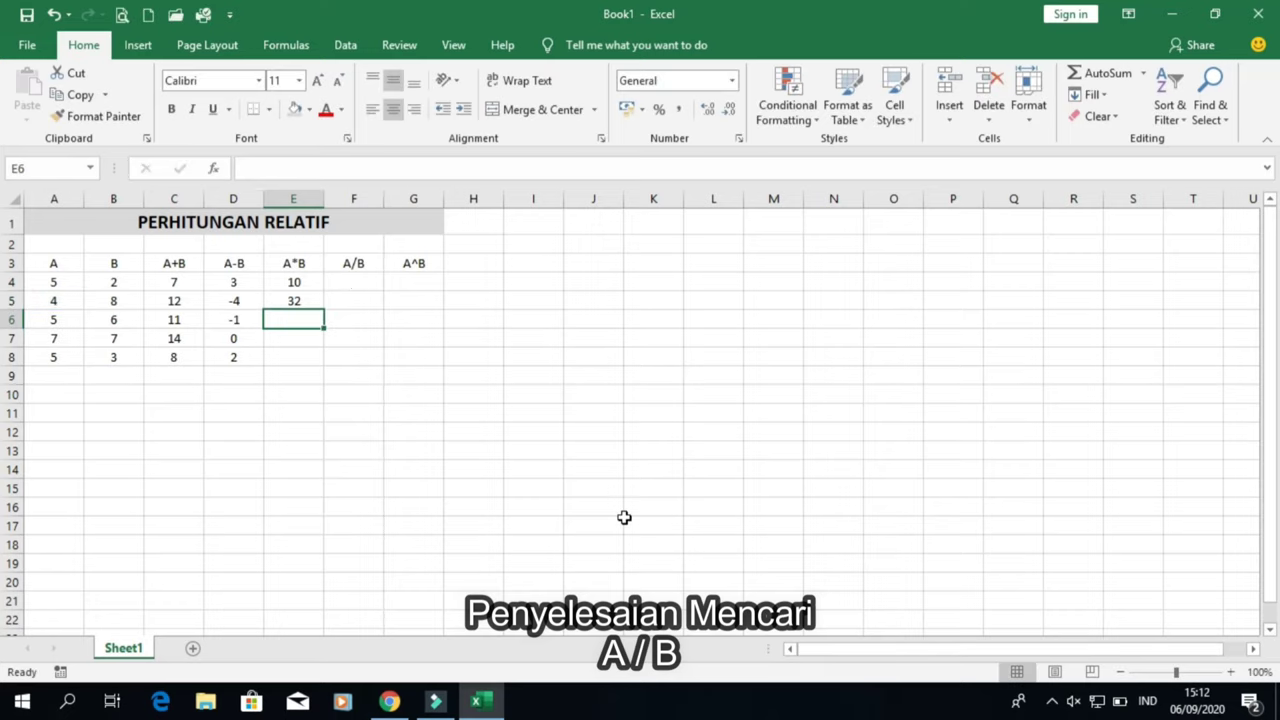
text(=)
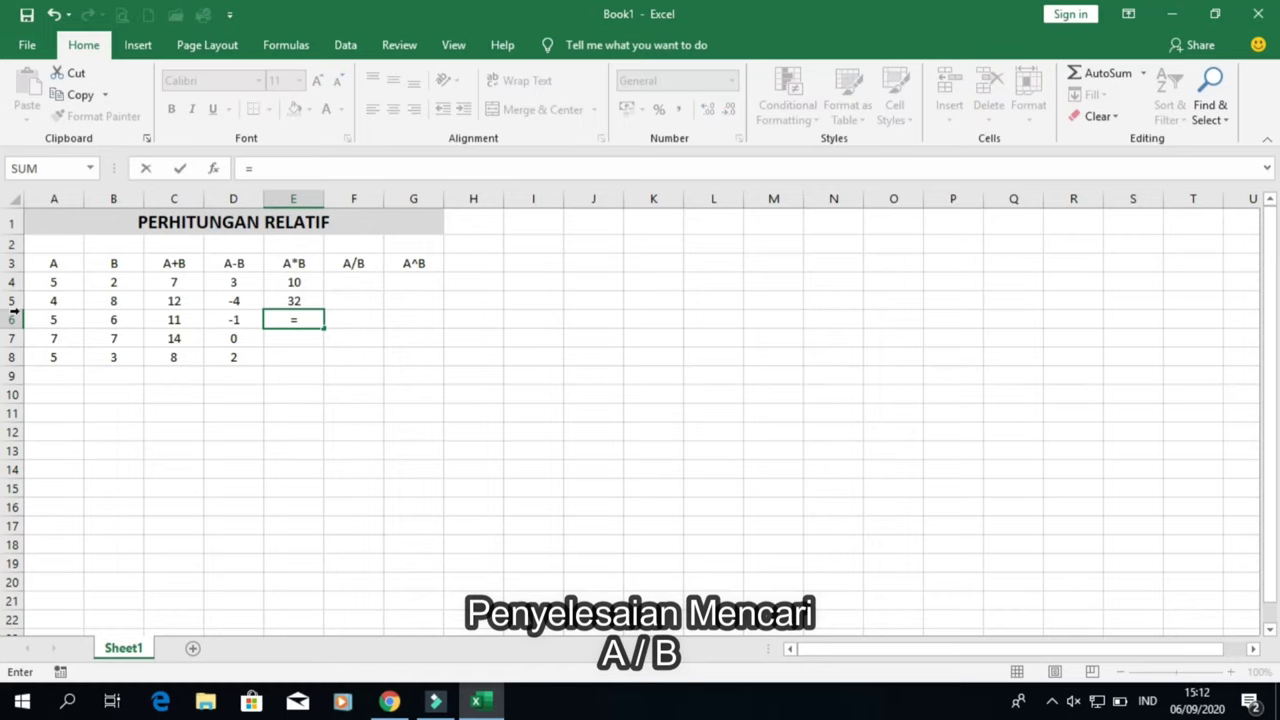
click(54, 319)
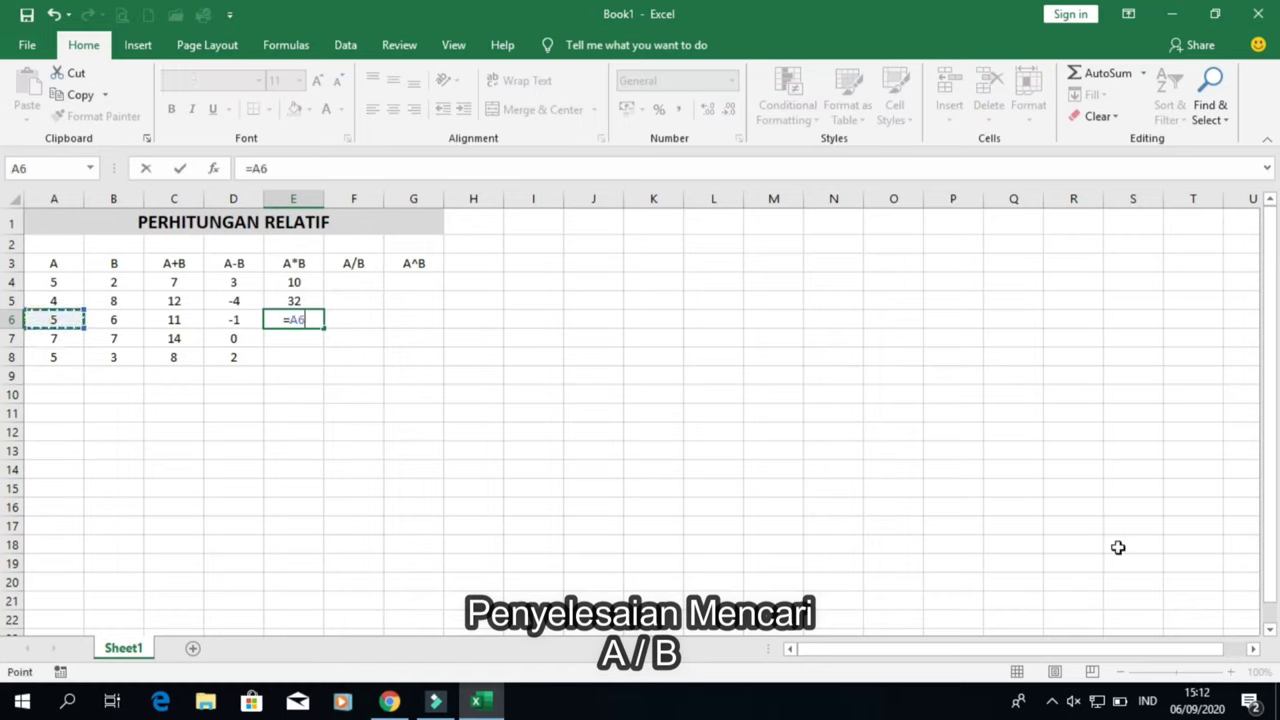
text(*)
click(111, 319)
key(Return)
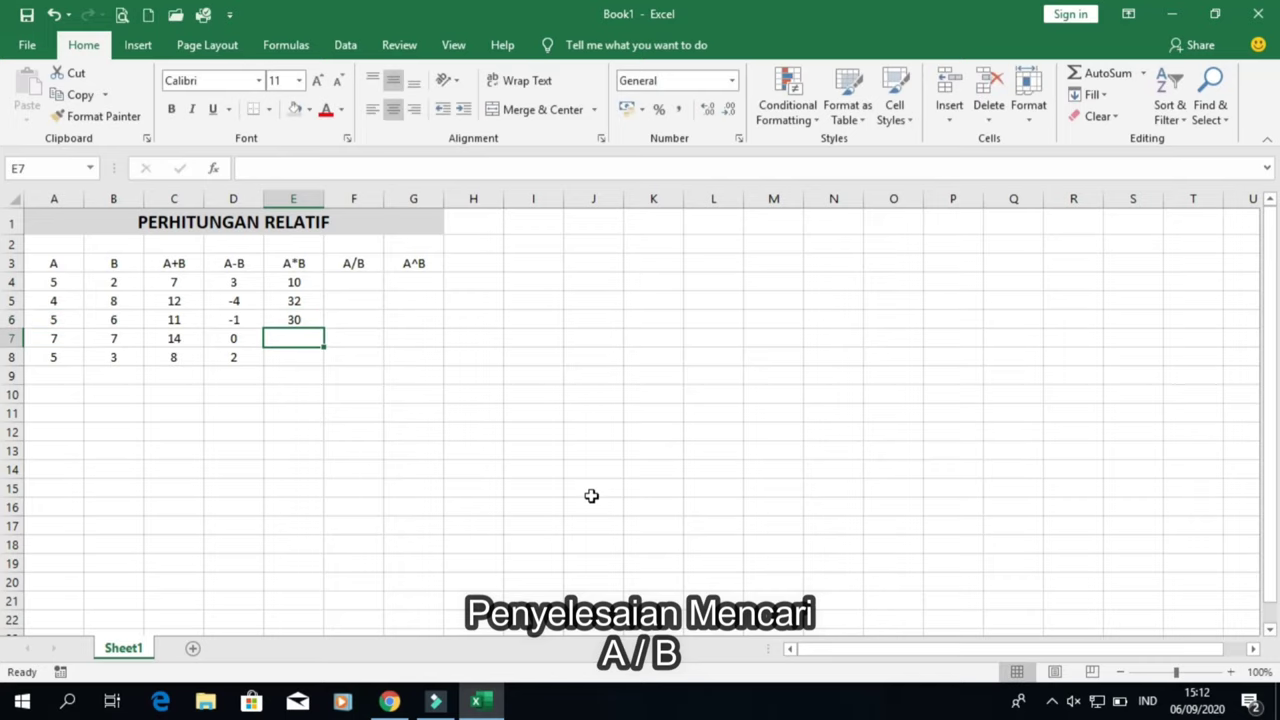
Step: Enter =A7*B7 and =A8*B8 in E7 and E8, showing 49 and 15
text(=)
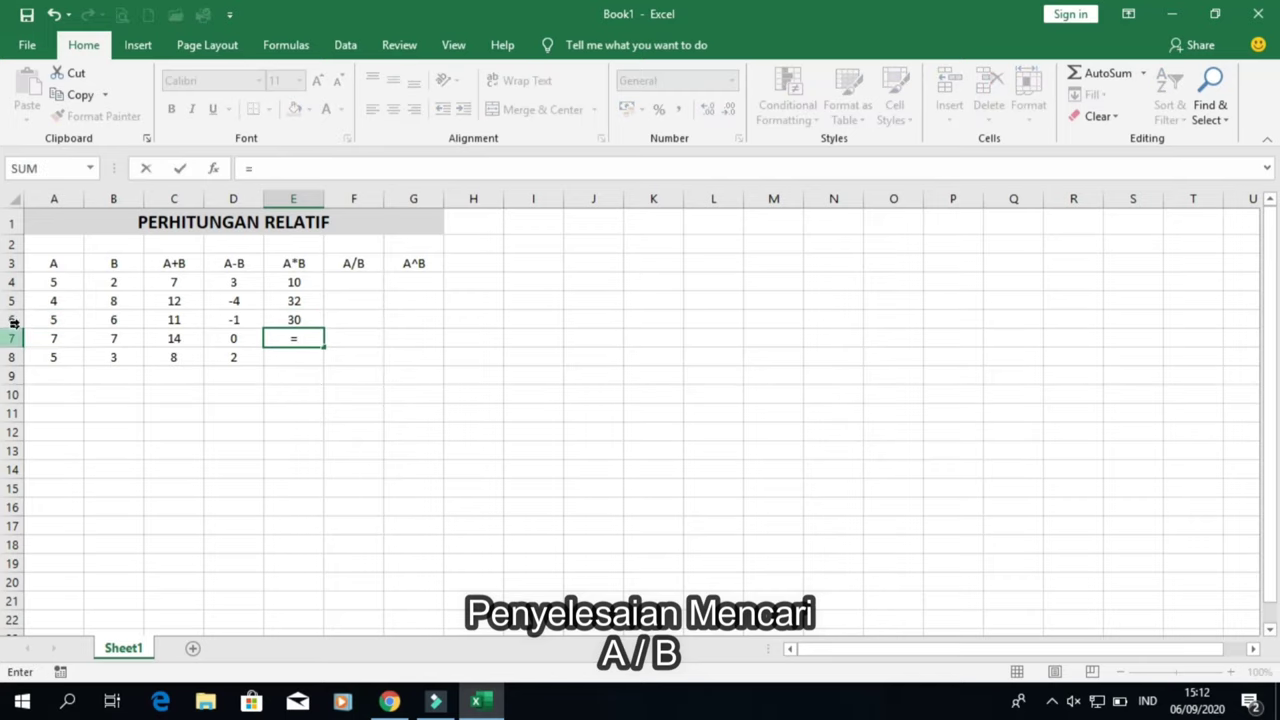
click(37, 336)
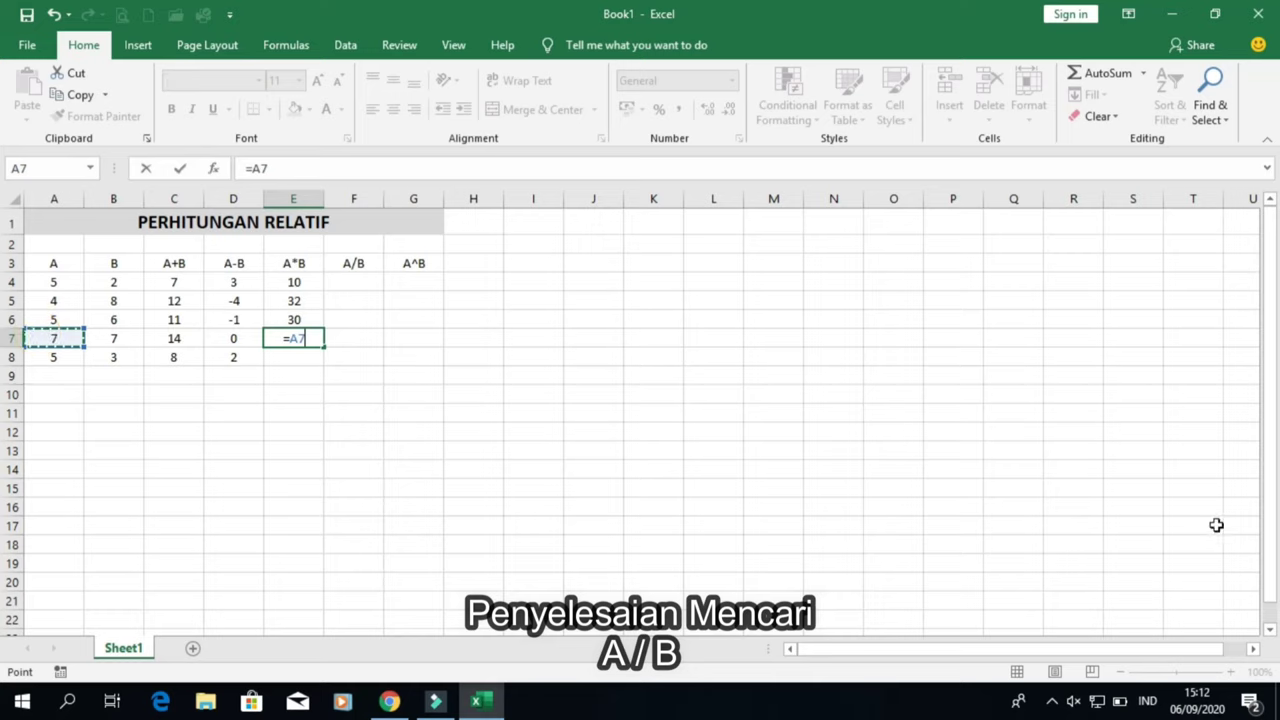
text(*)
click(121, 339)
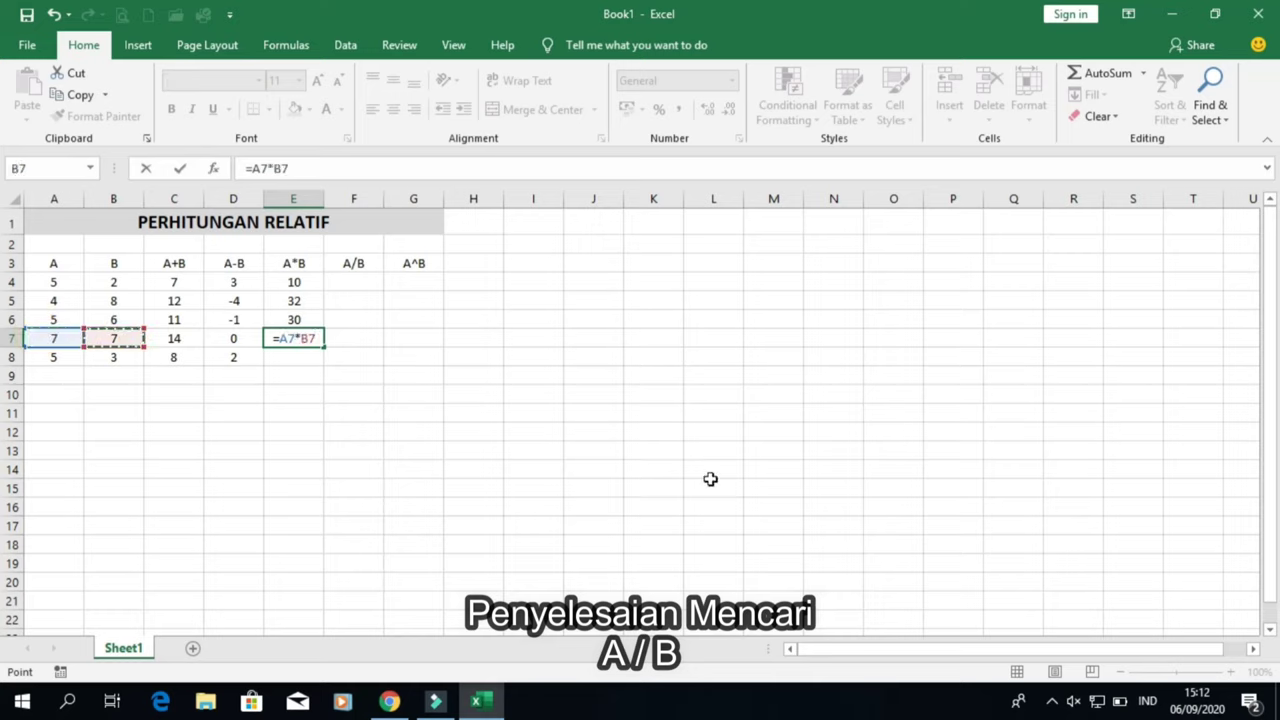
key(Return)
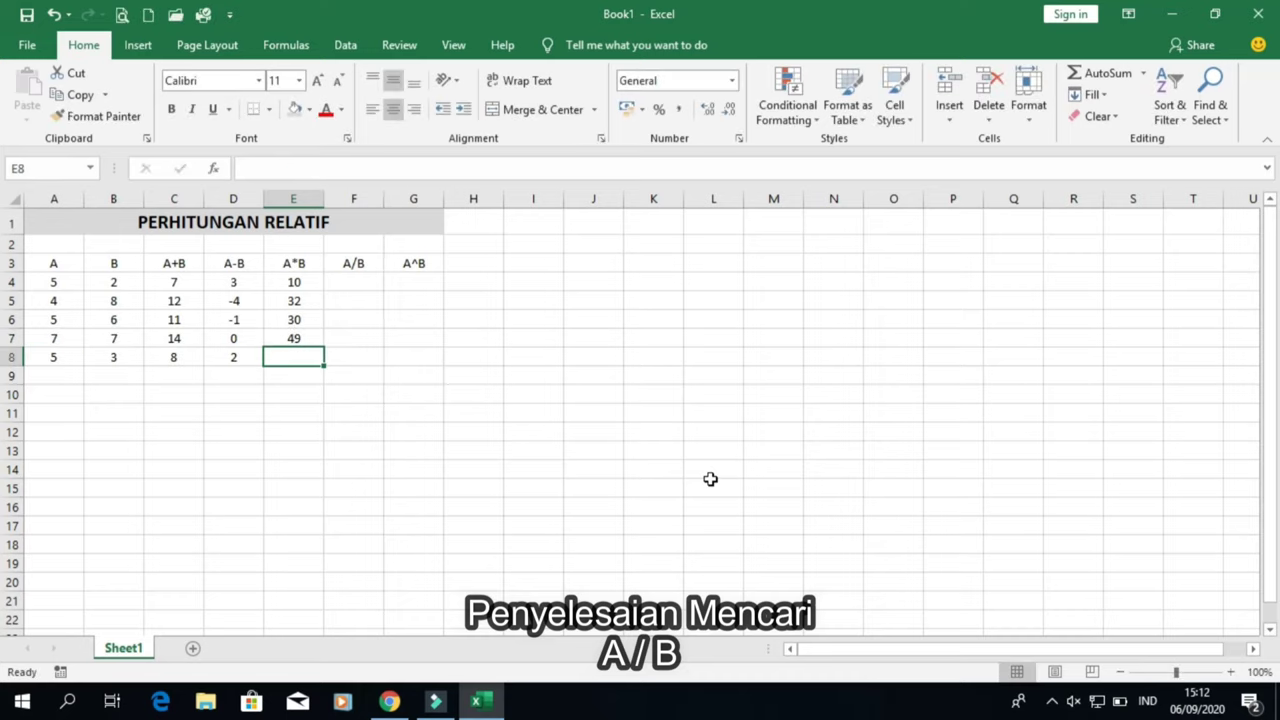
text(=)
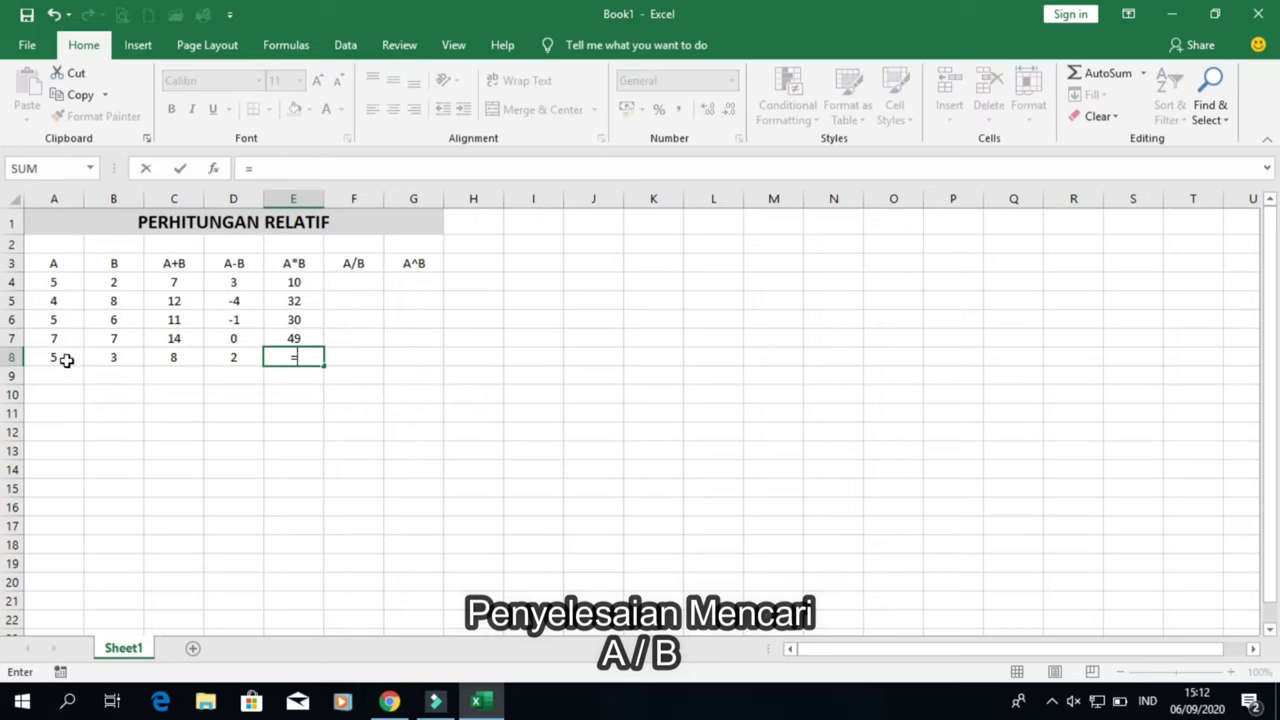
click(75, 362)
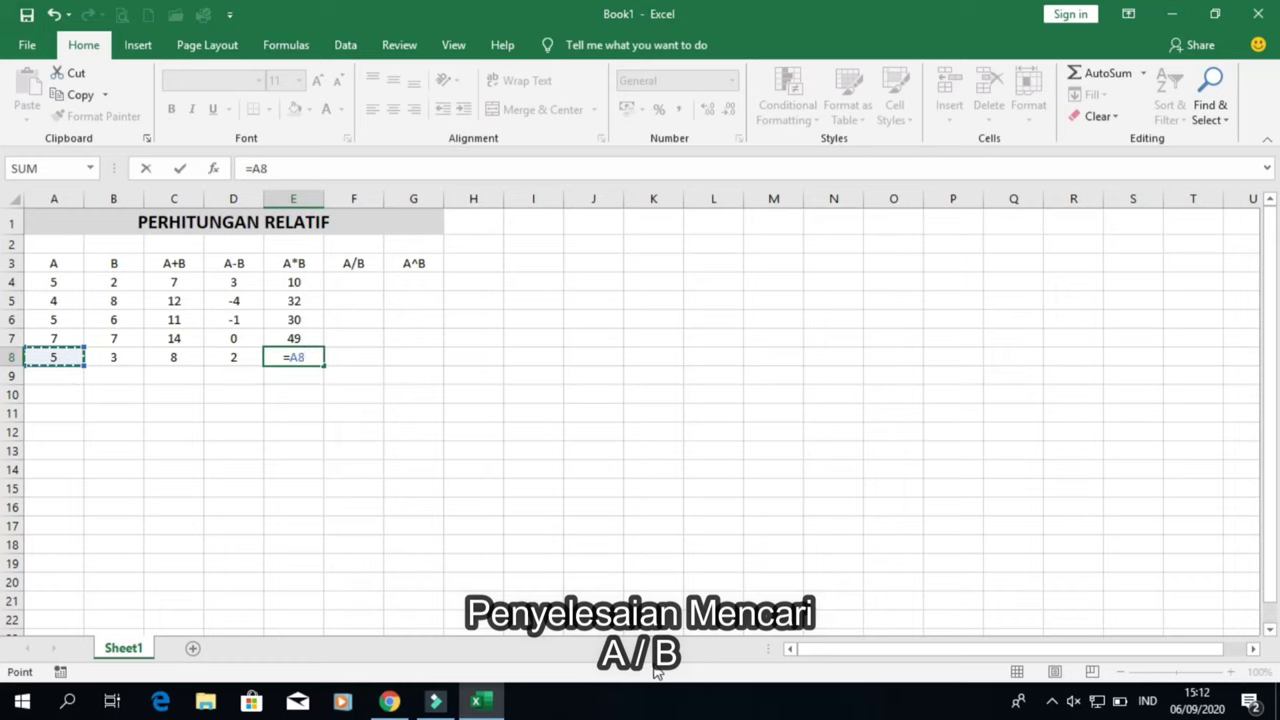
text(*)
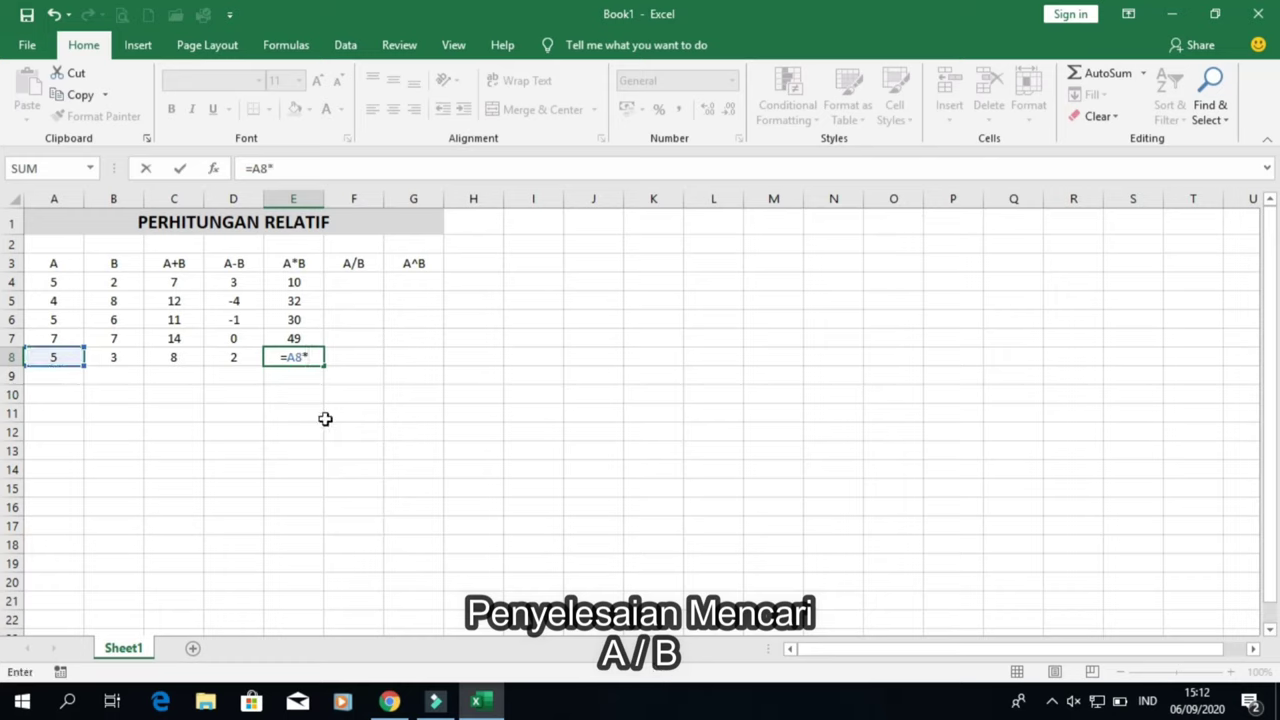
click(123, 360)
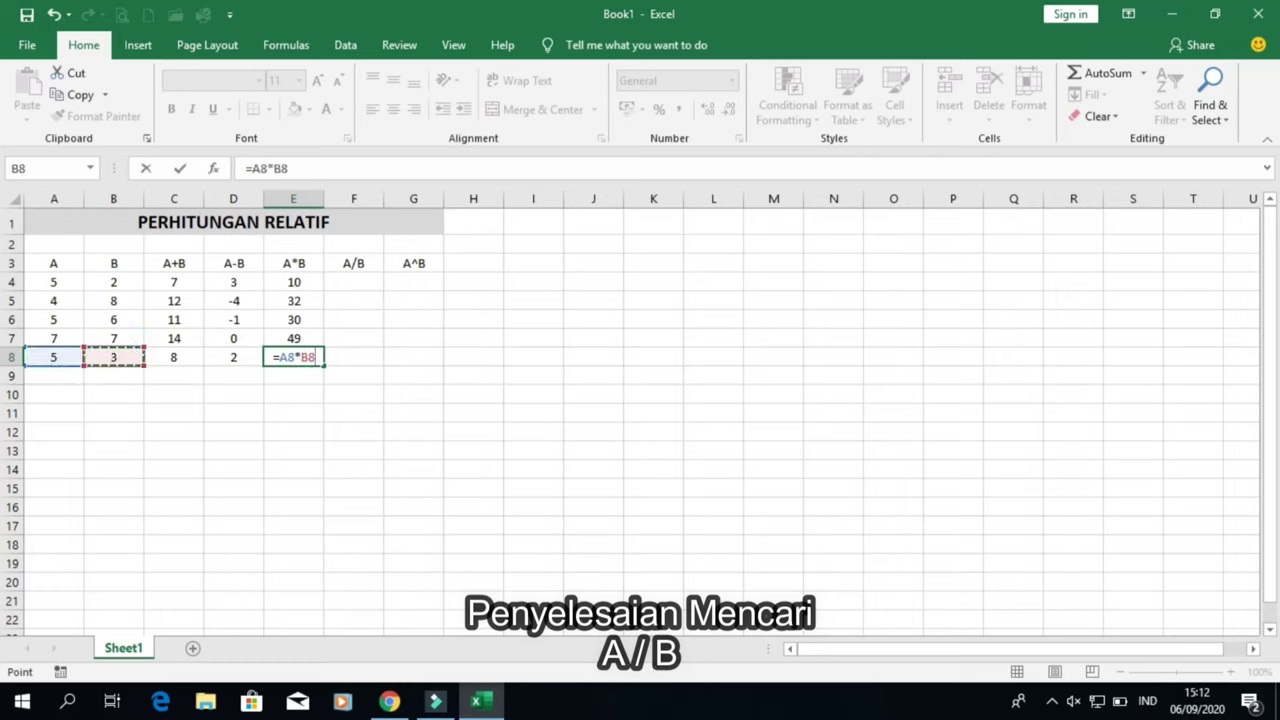
key(Return)
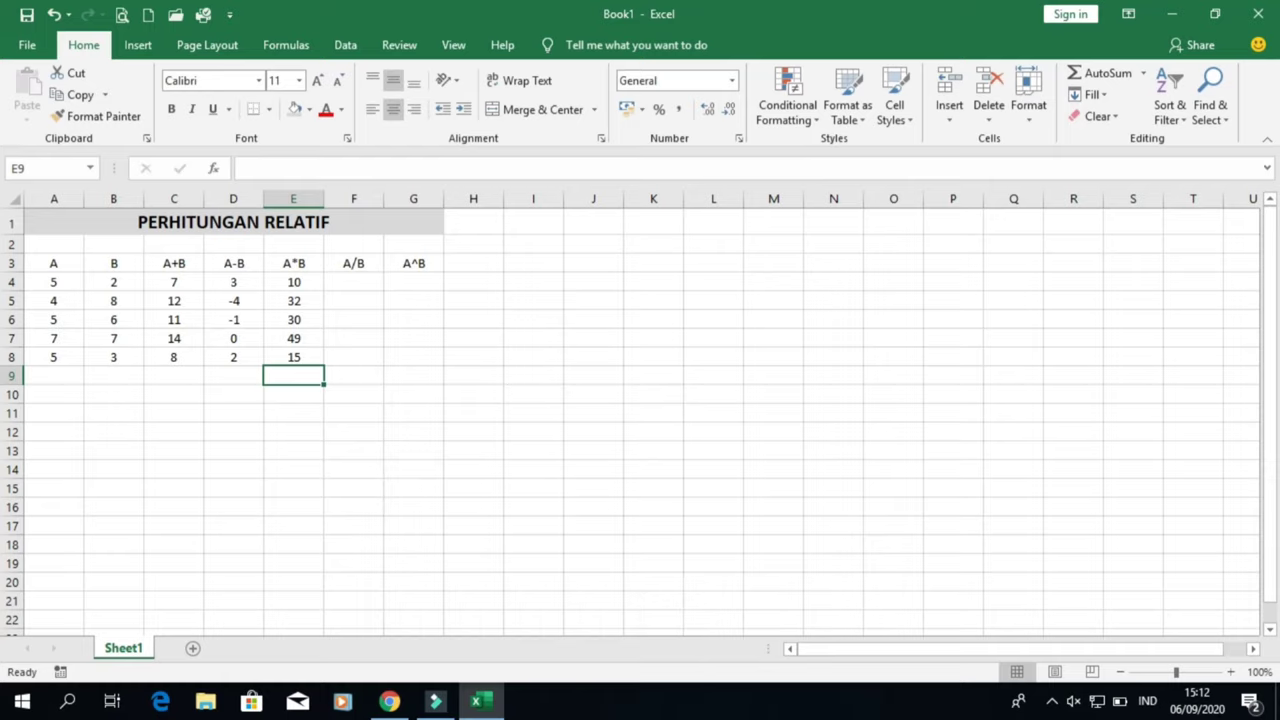
Step: Enter division formulas =A4/B4, =A5/B5 and =A6/B6 in F4:F6 (2,5, 0,5, 0,833333)
click(350, 284)
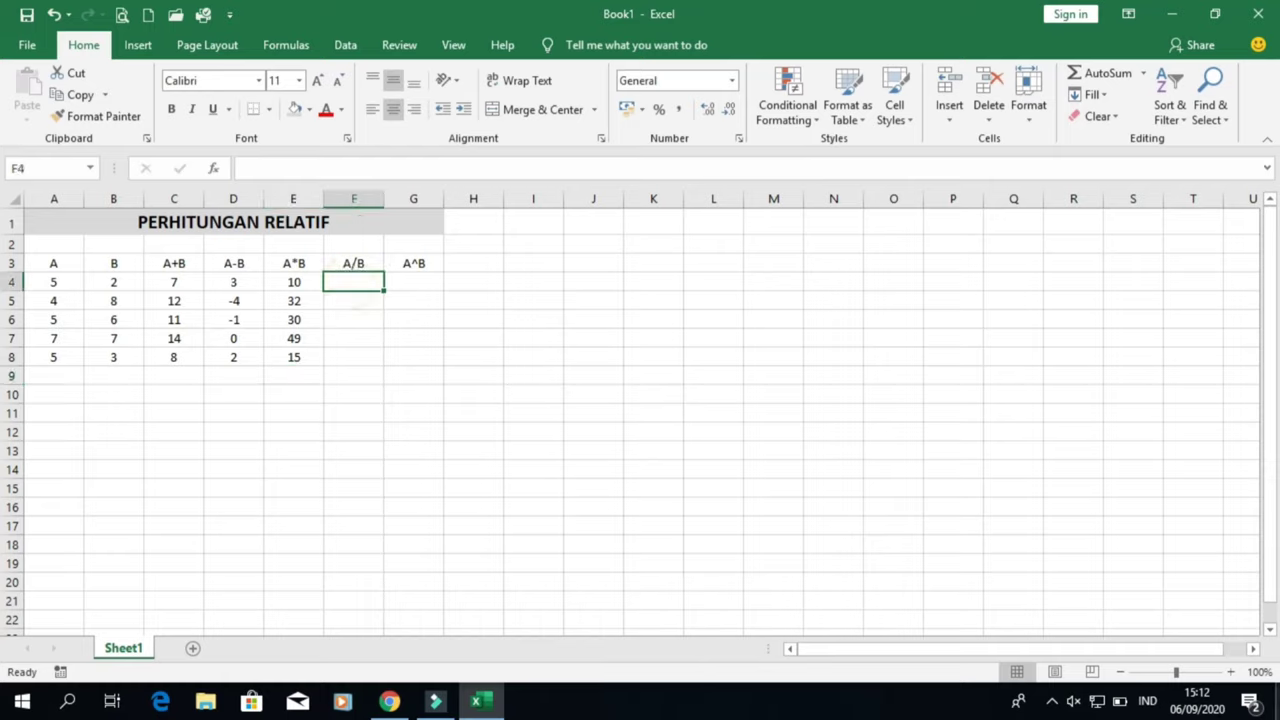
text(=)
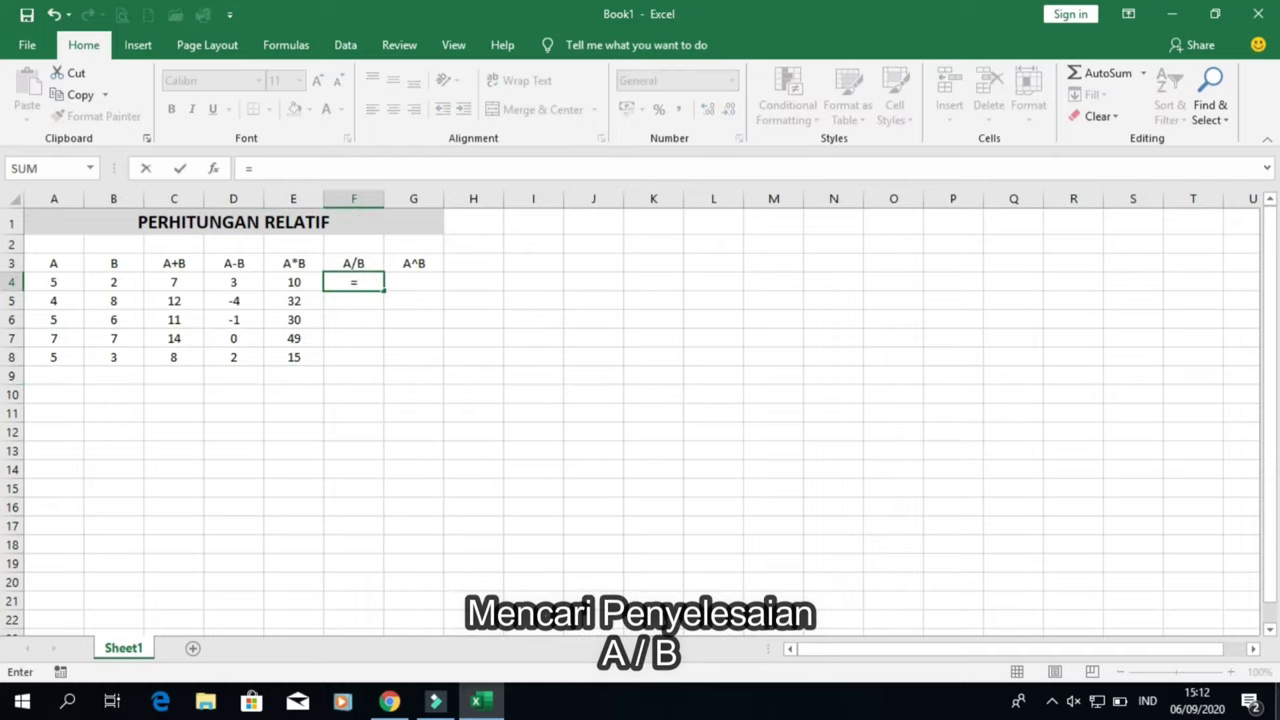
click(54, 285)
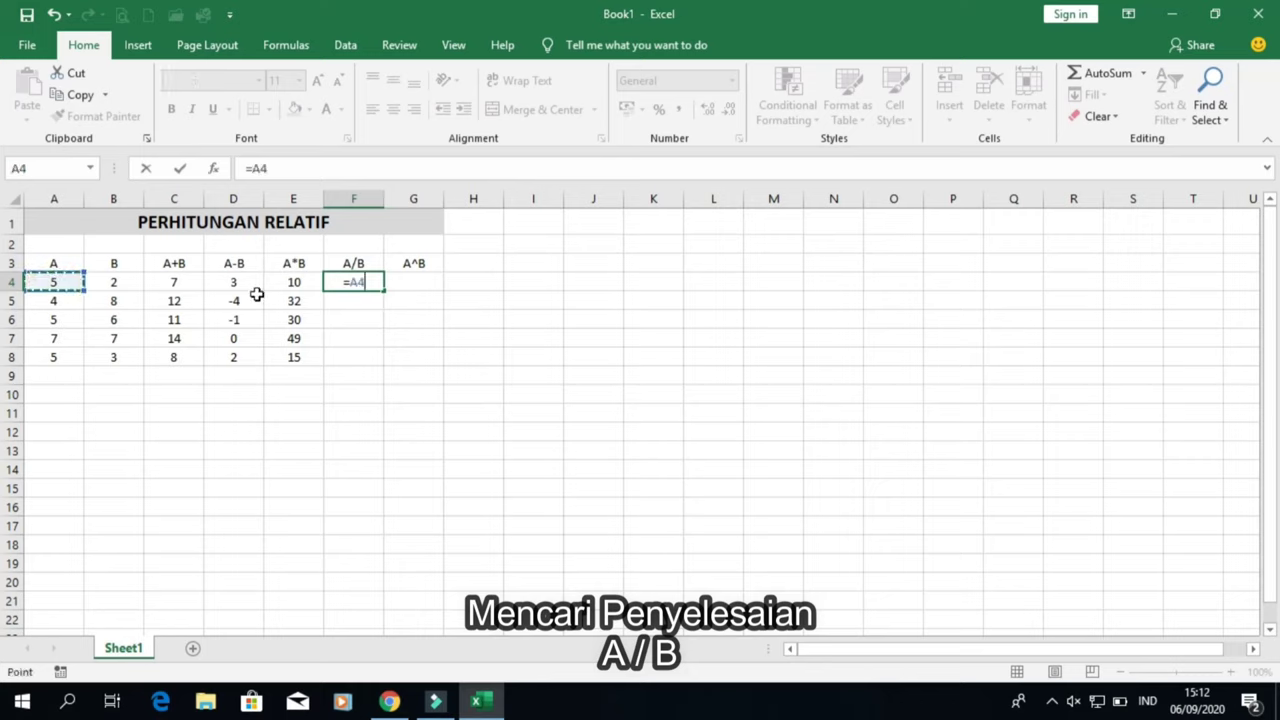
text(/)
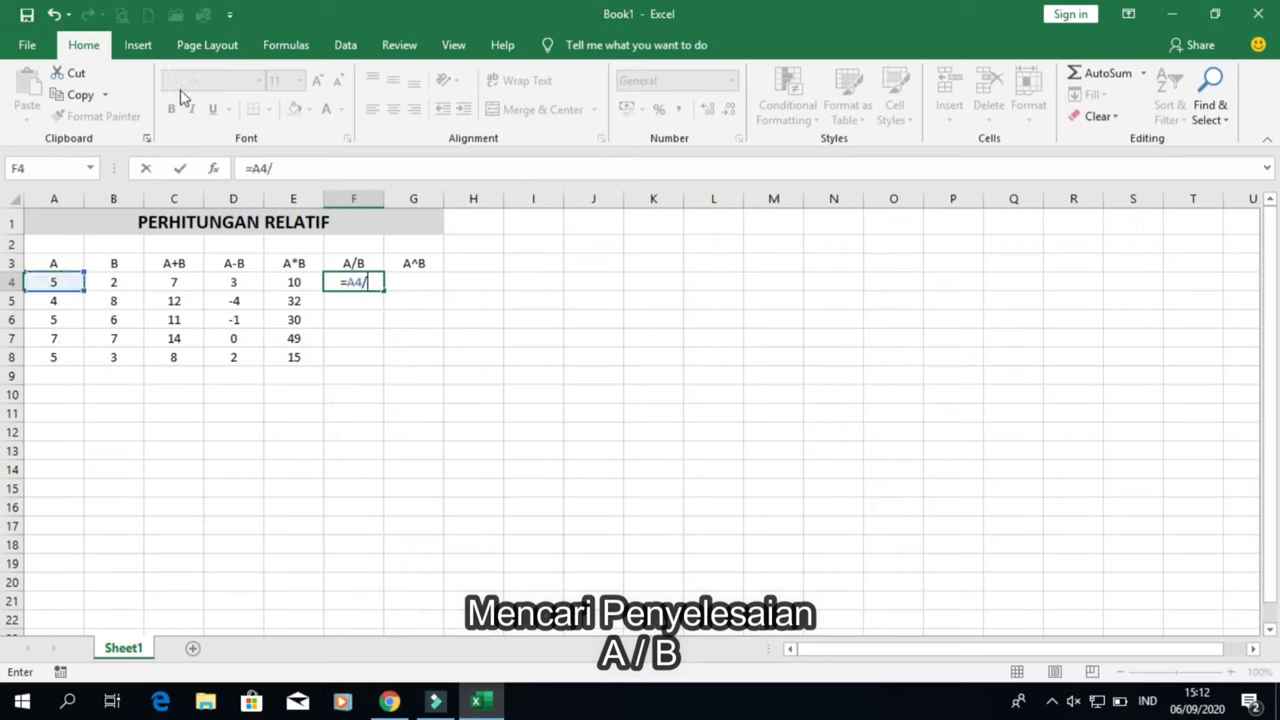
click(124, 282)
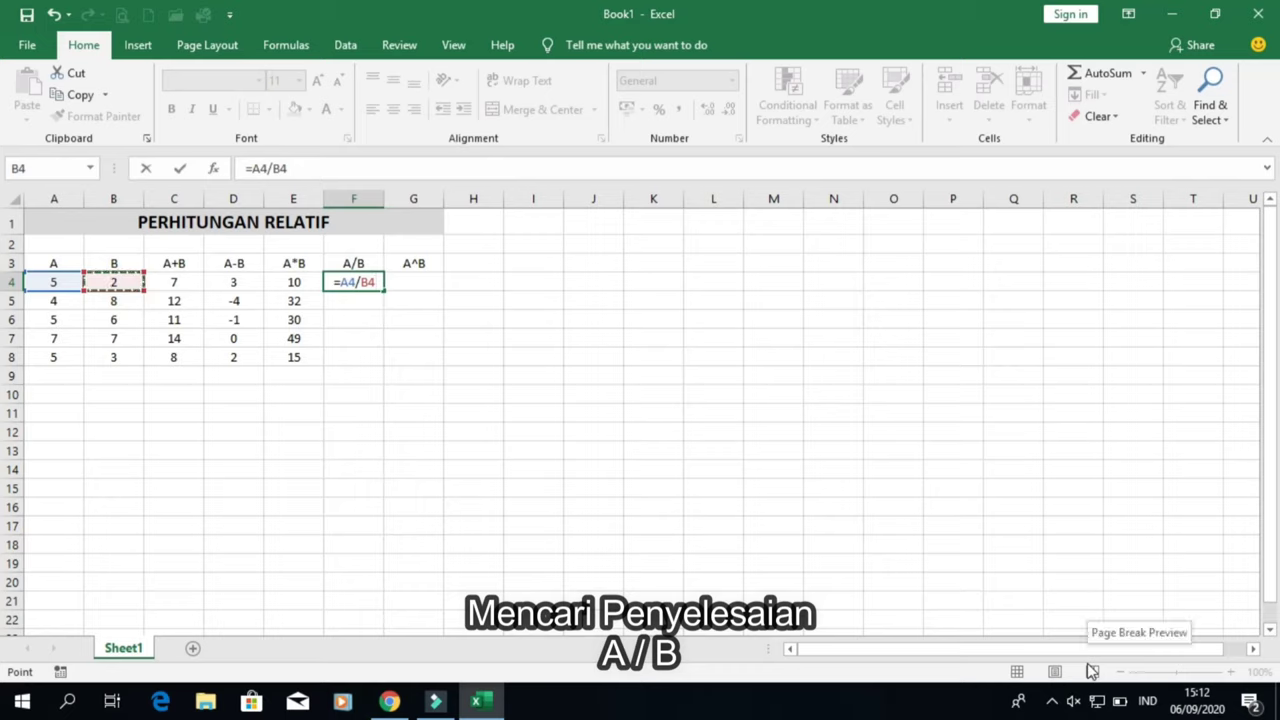
key(Return)
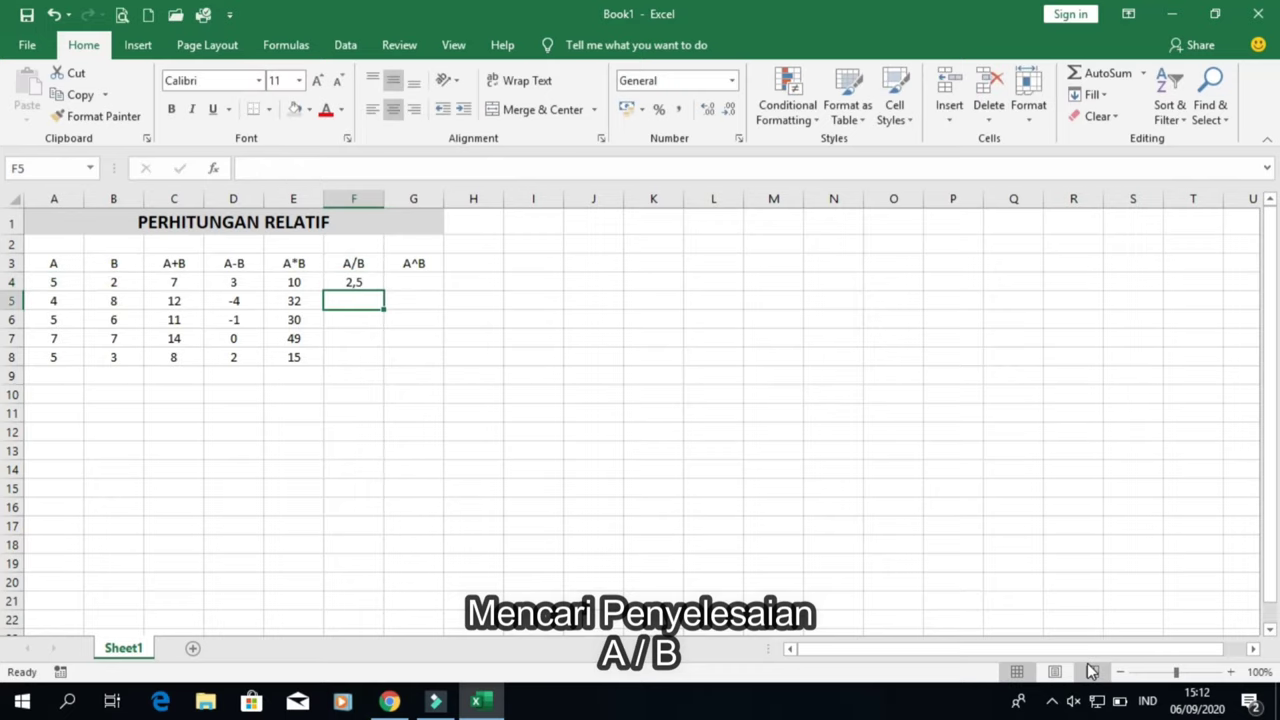
text(=)
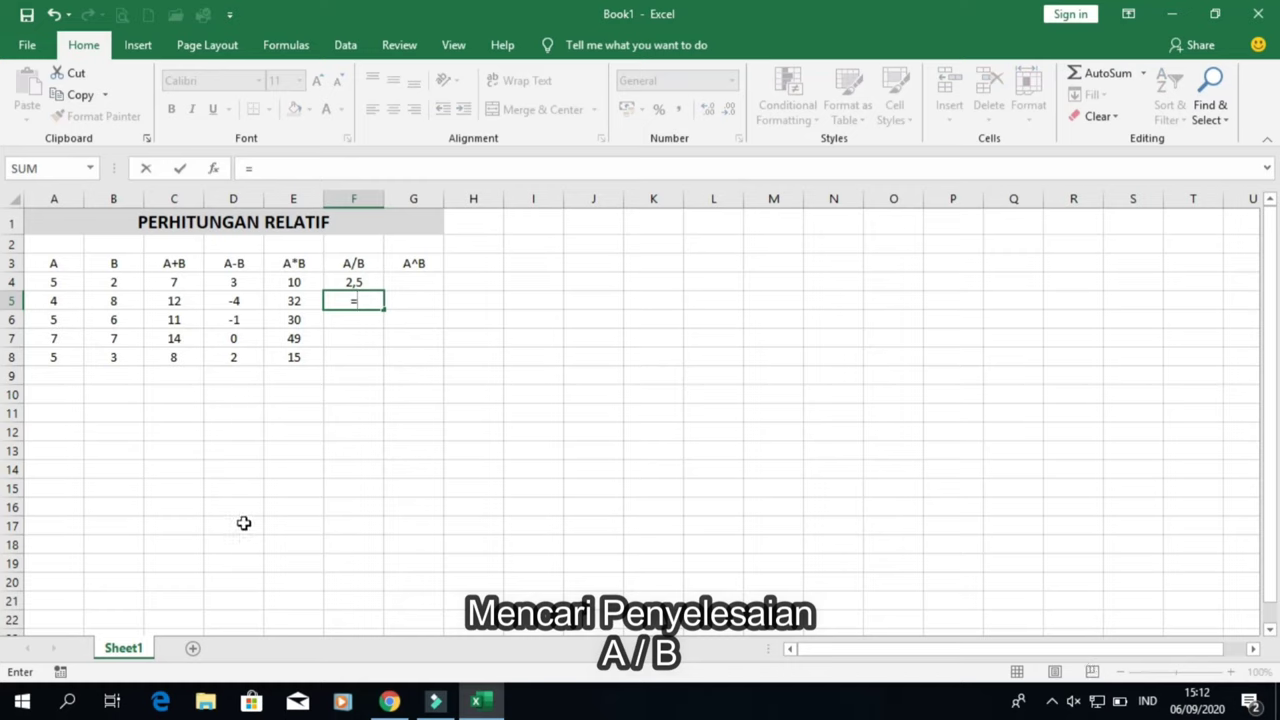
click(66, 298)
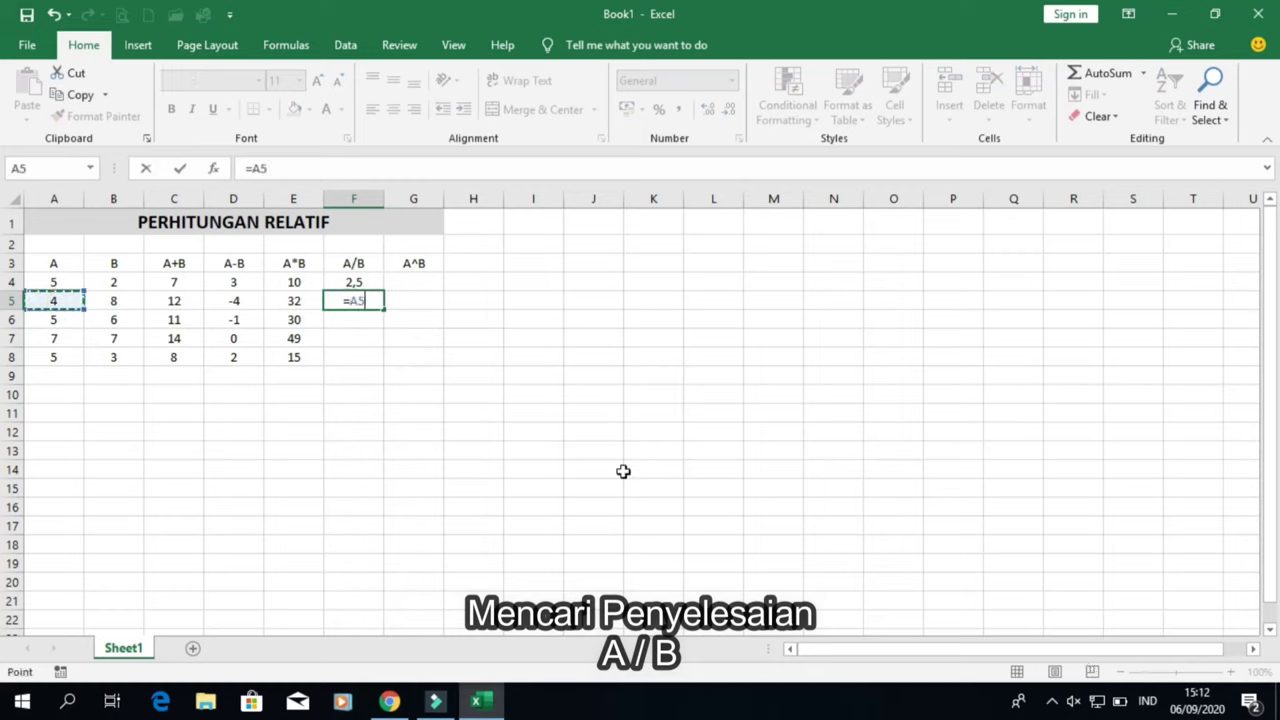
text(/)
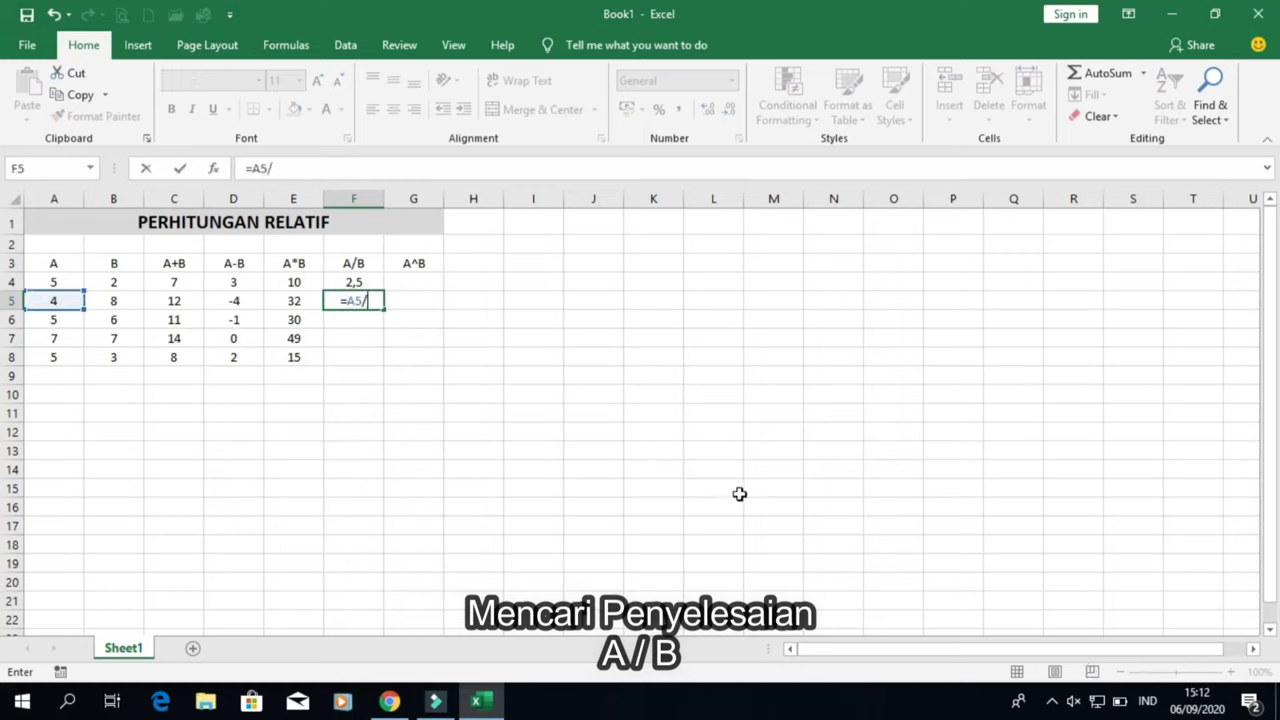
click(92, 297)
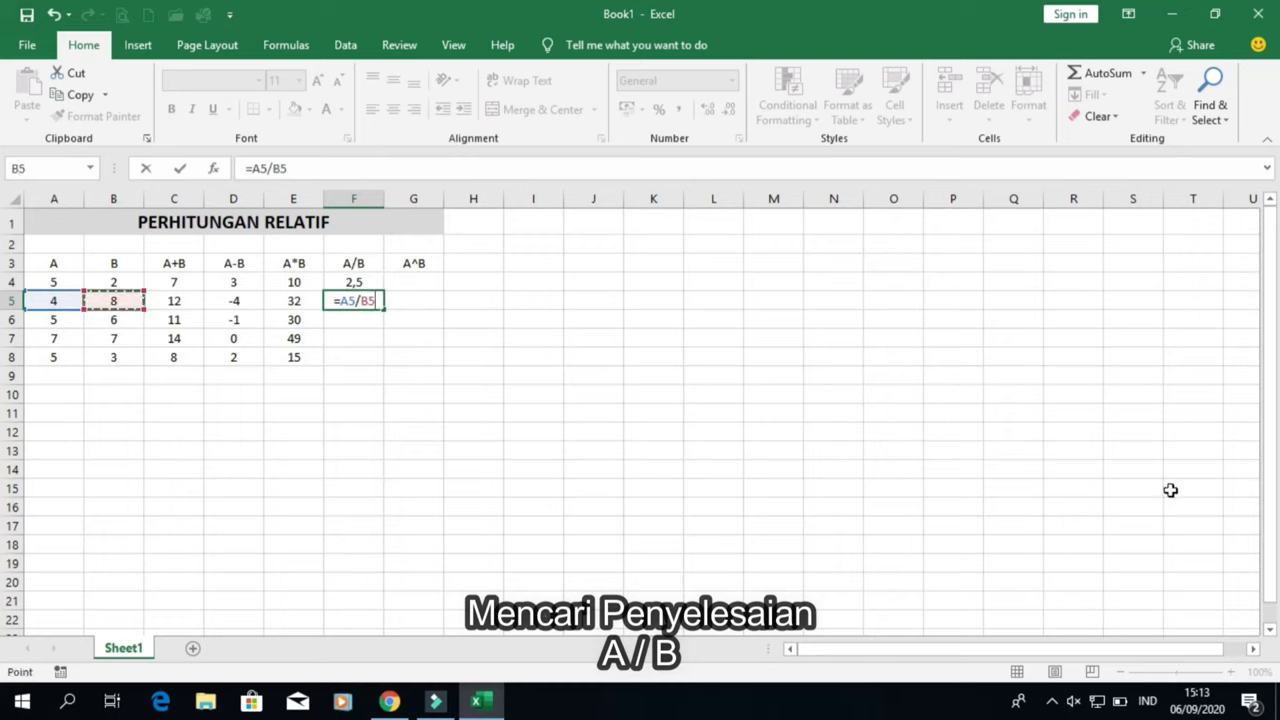
key(Return)
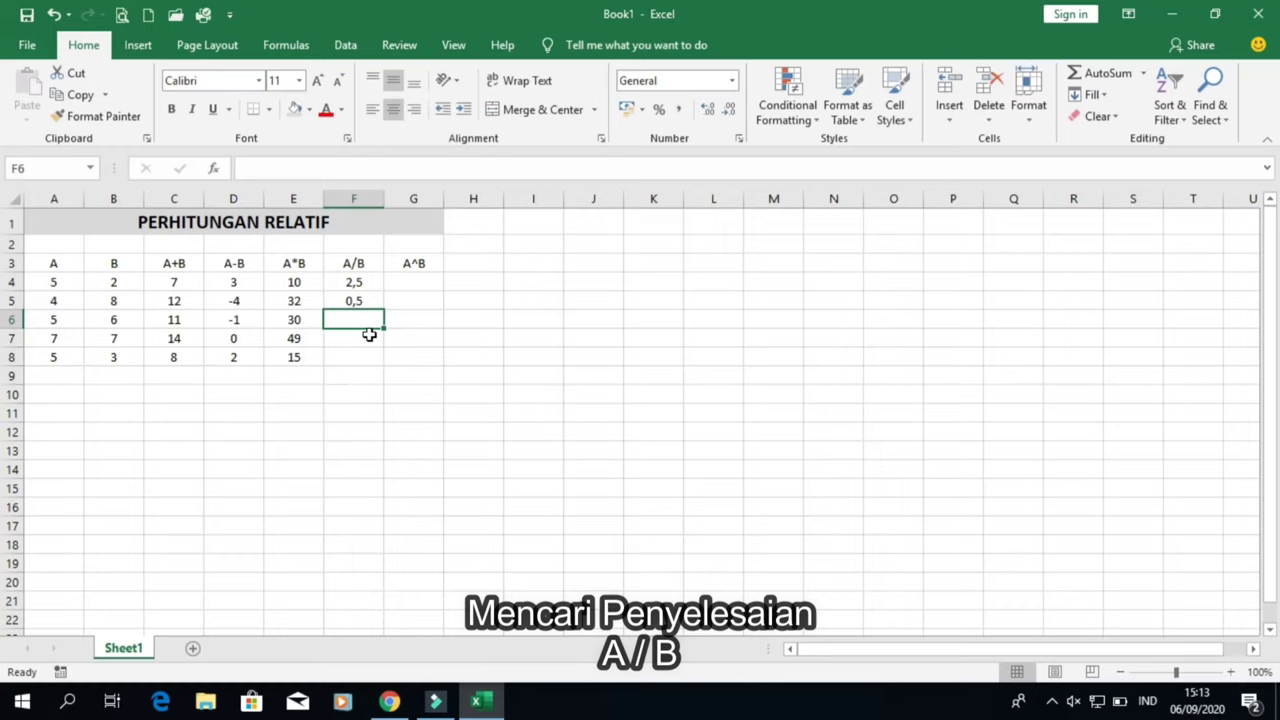
text(=)
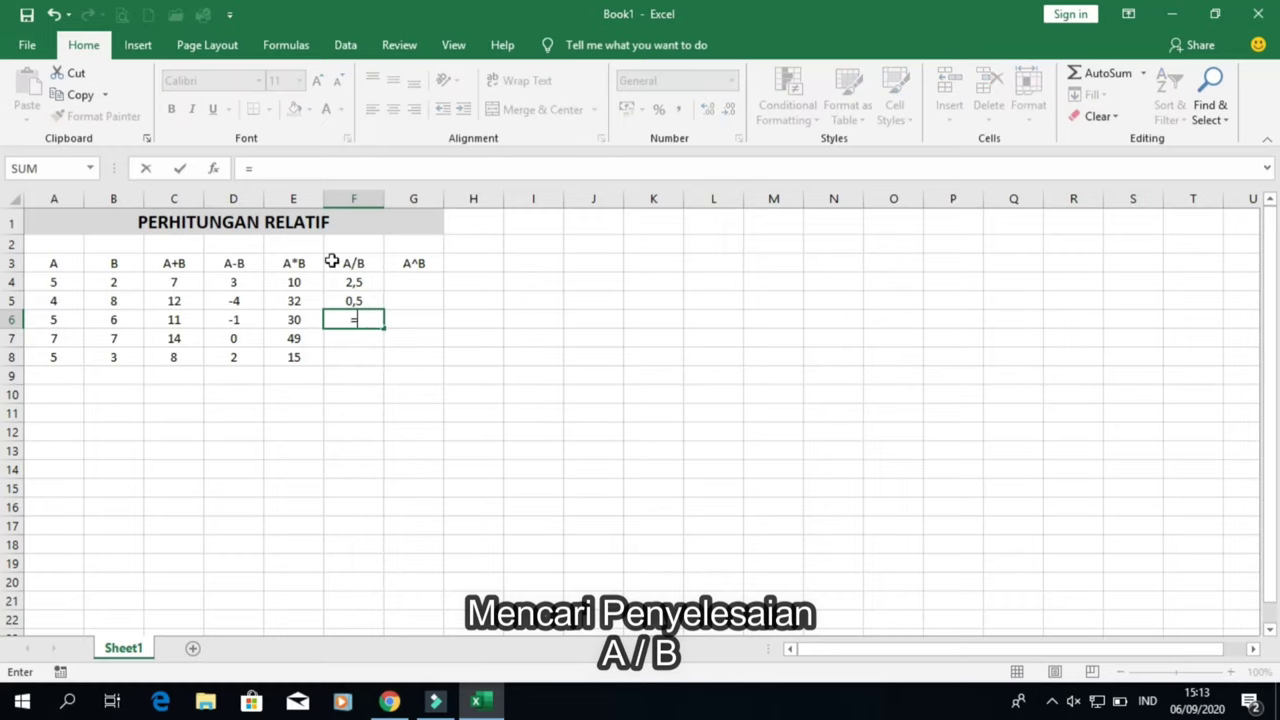
click(53, 317)
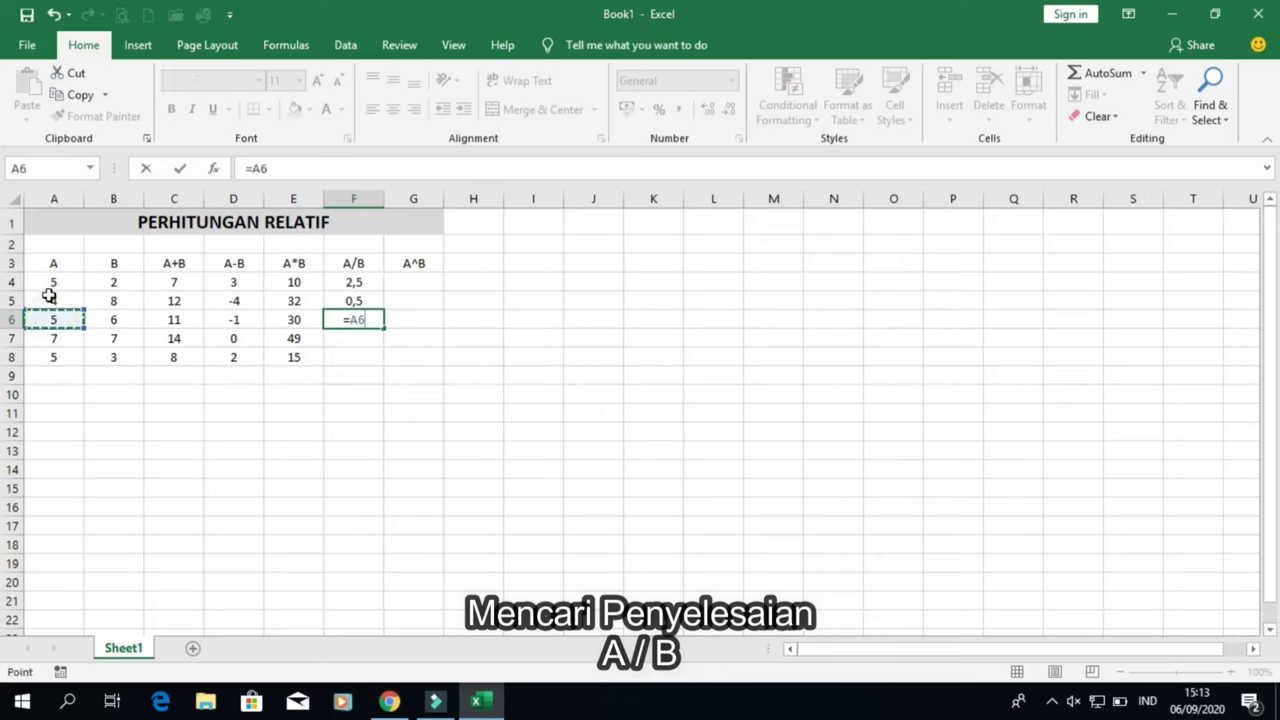
text(/)
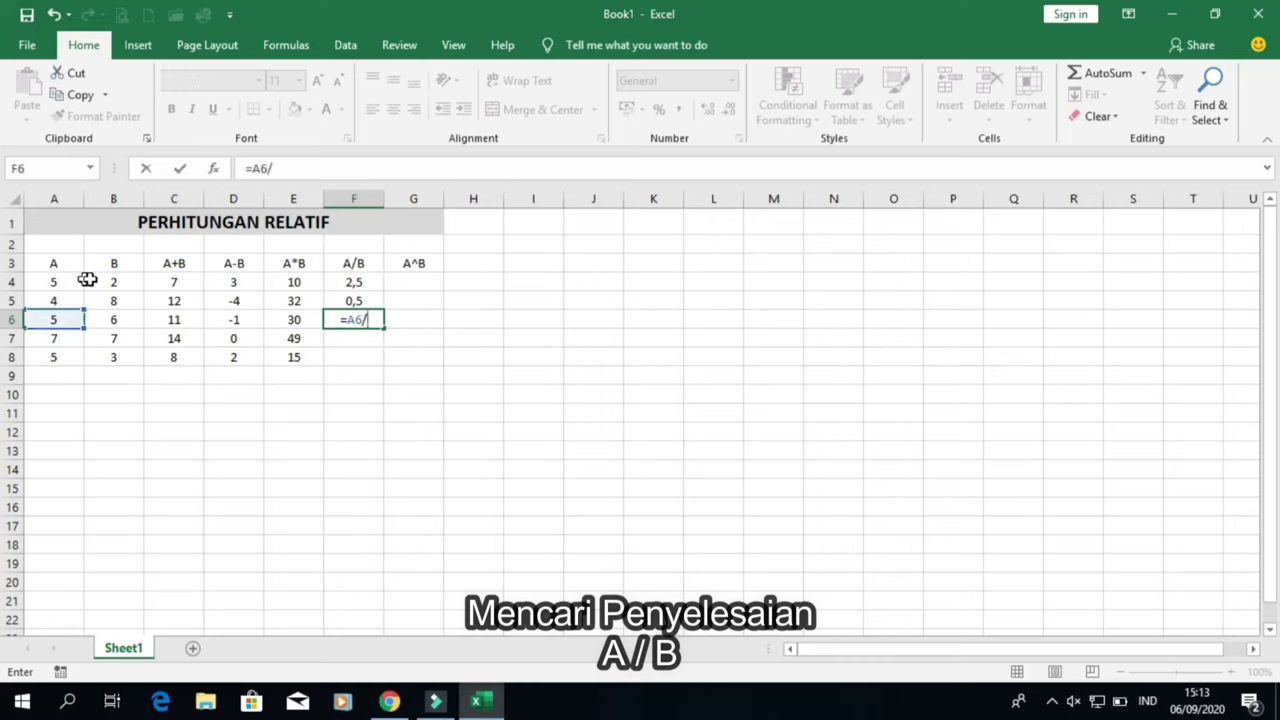
click(113, 318)
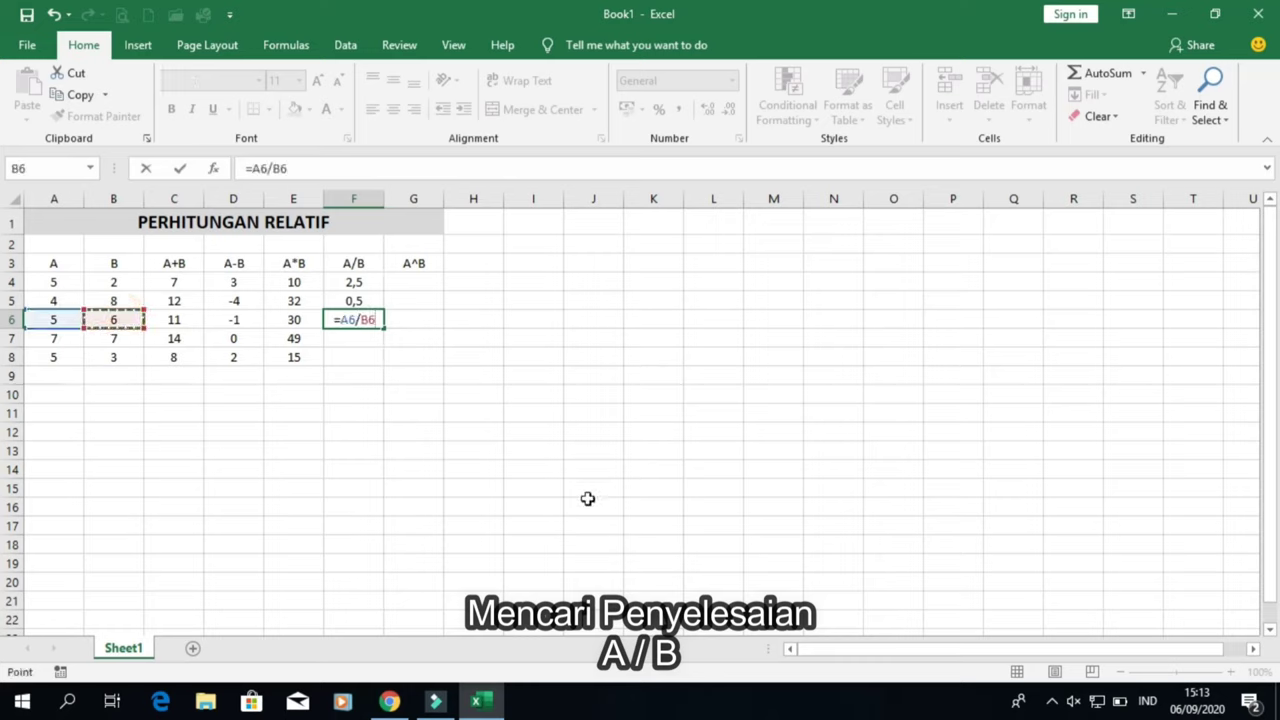
key(Return)
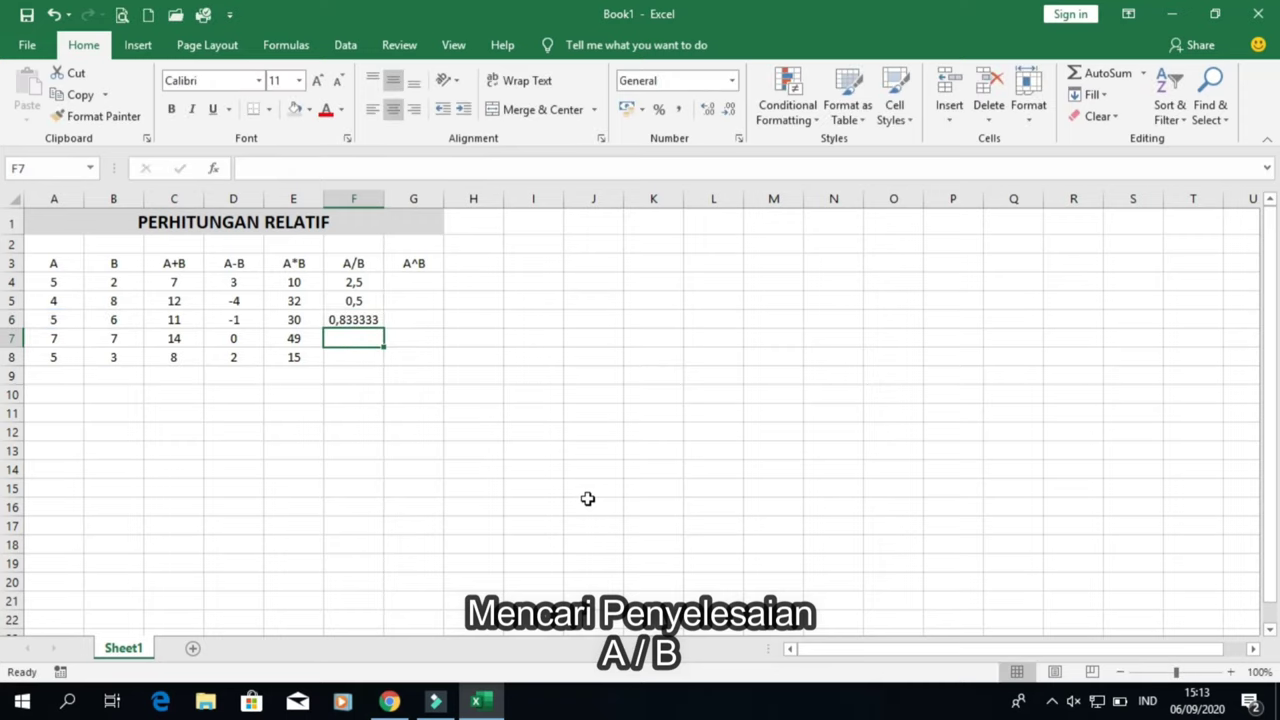
Step: Enter =A7/B7 and =A8/B8 in F7 and F8, showing 1 and 1,666667
text(=)
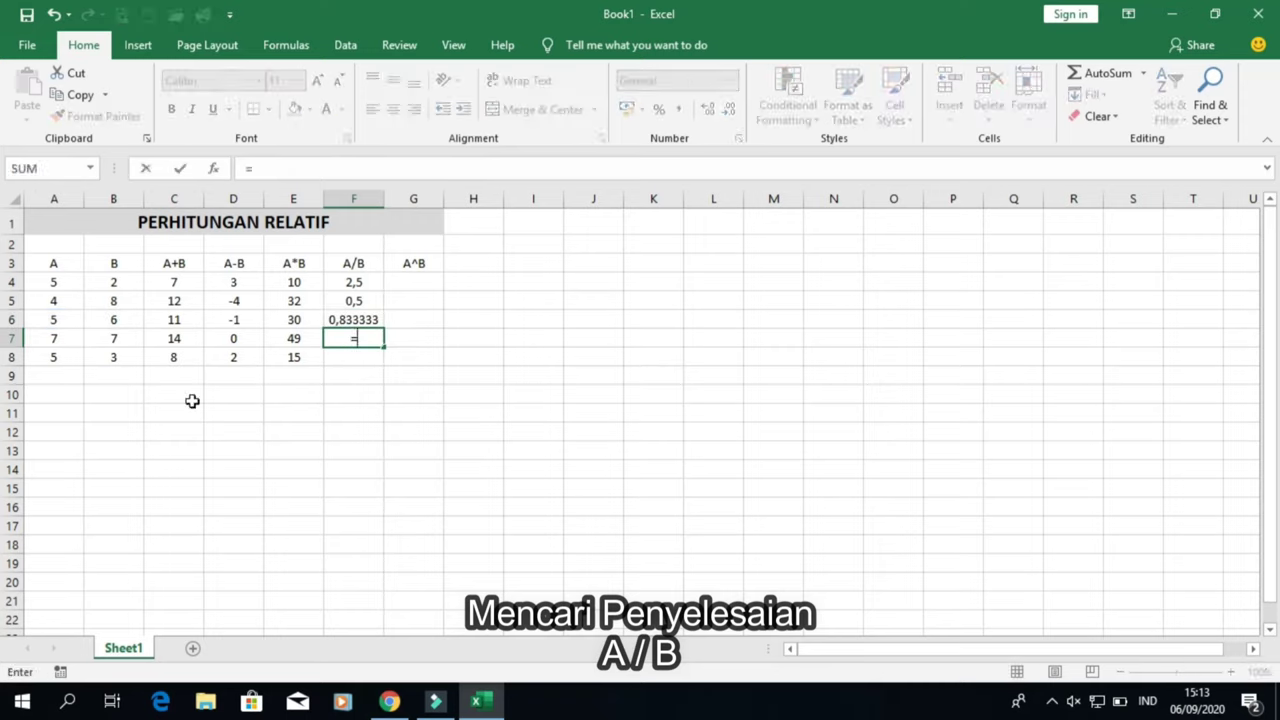
click(70, 339)
text(/)
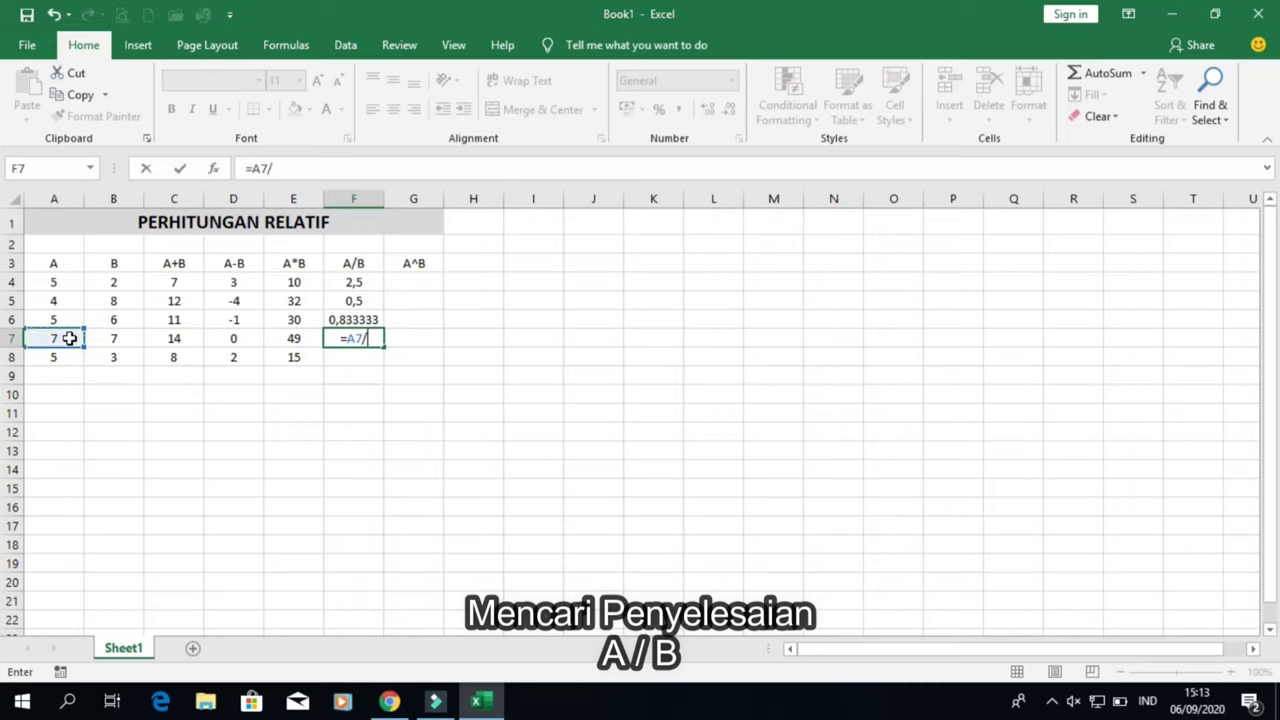
click(108, 339)
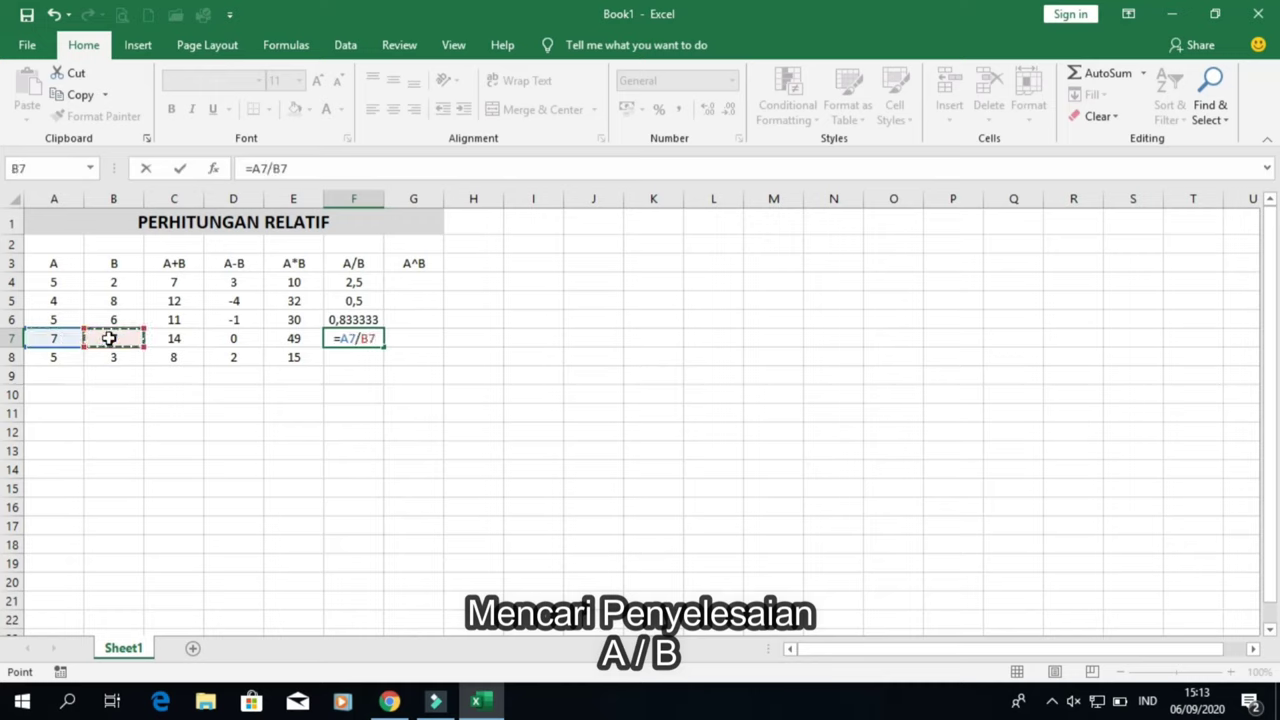
key(Return)
click(47, 359)
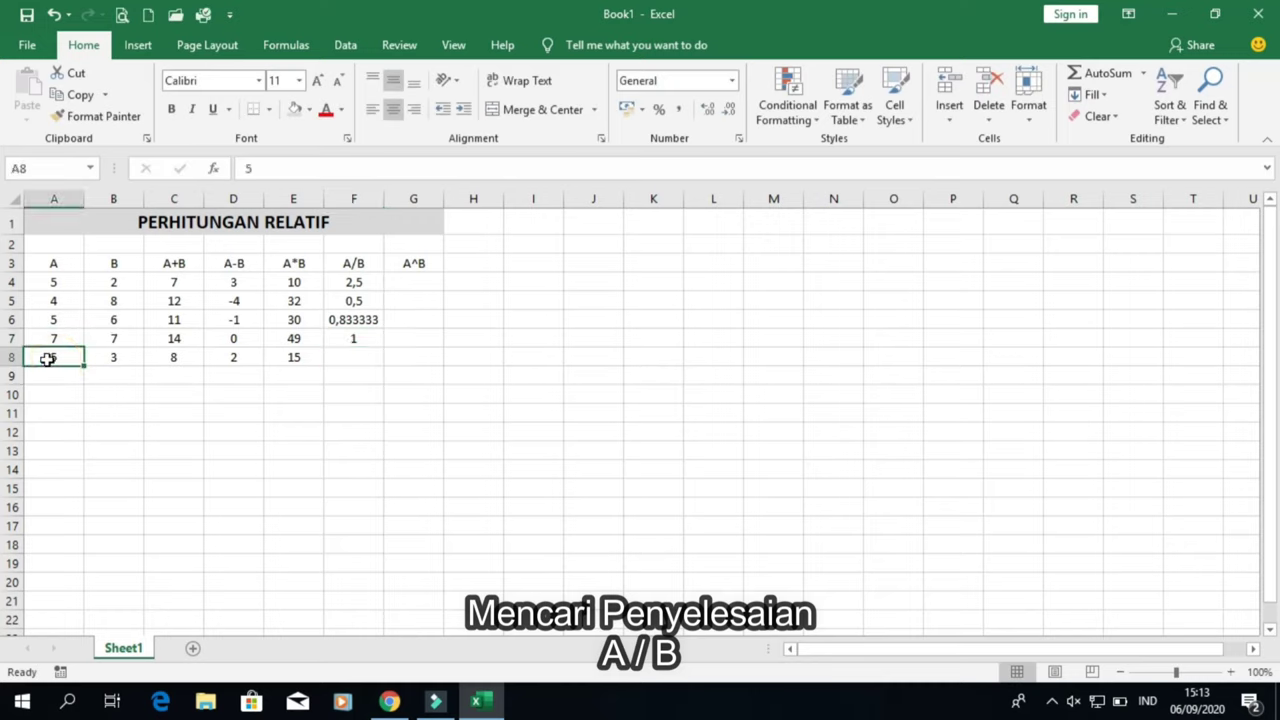
click(363, 358)
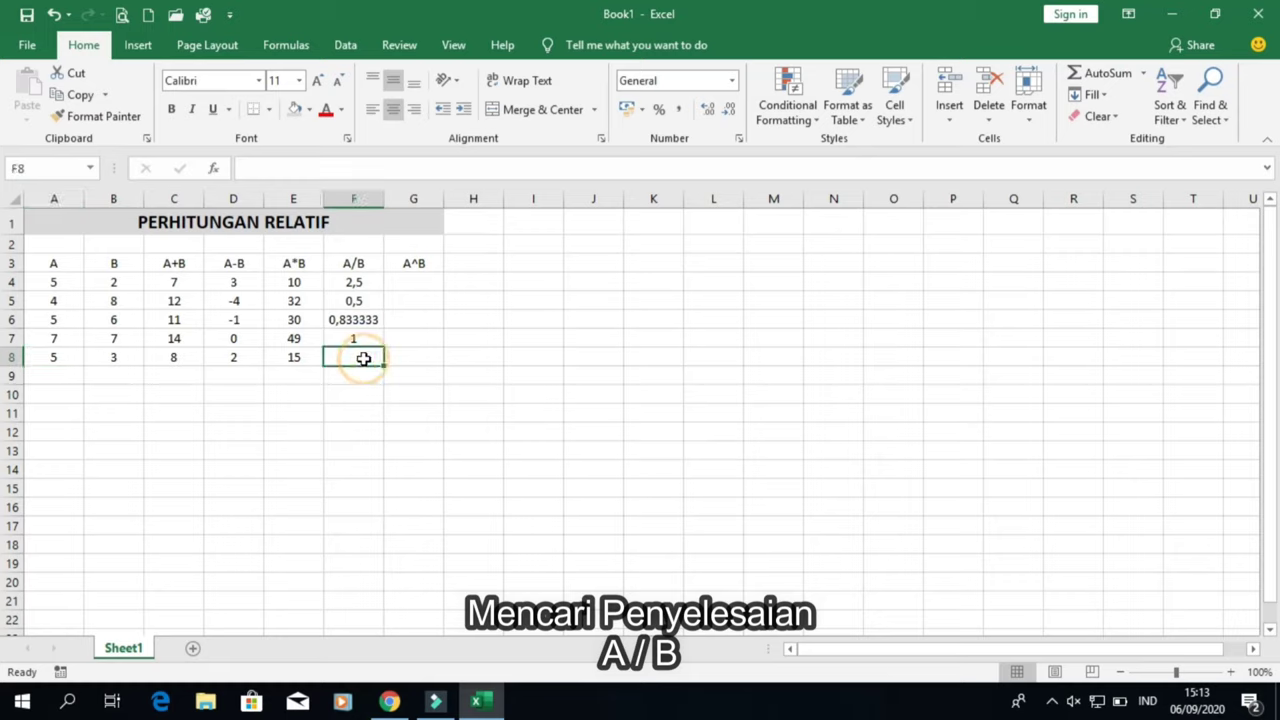
text(=)
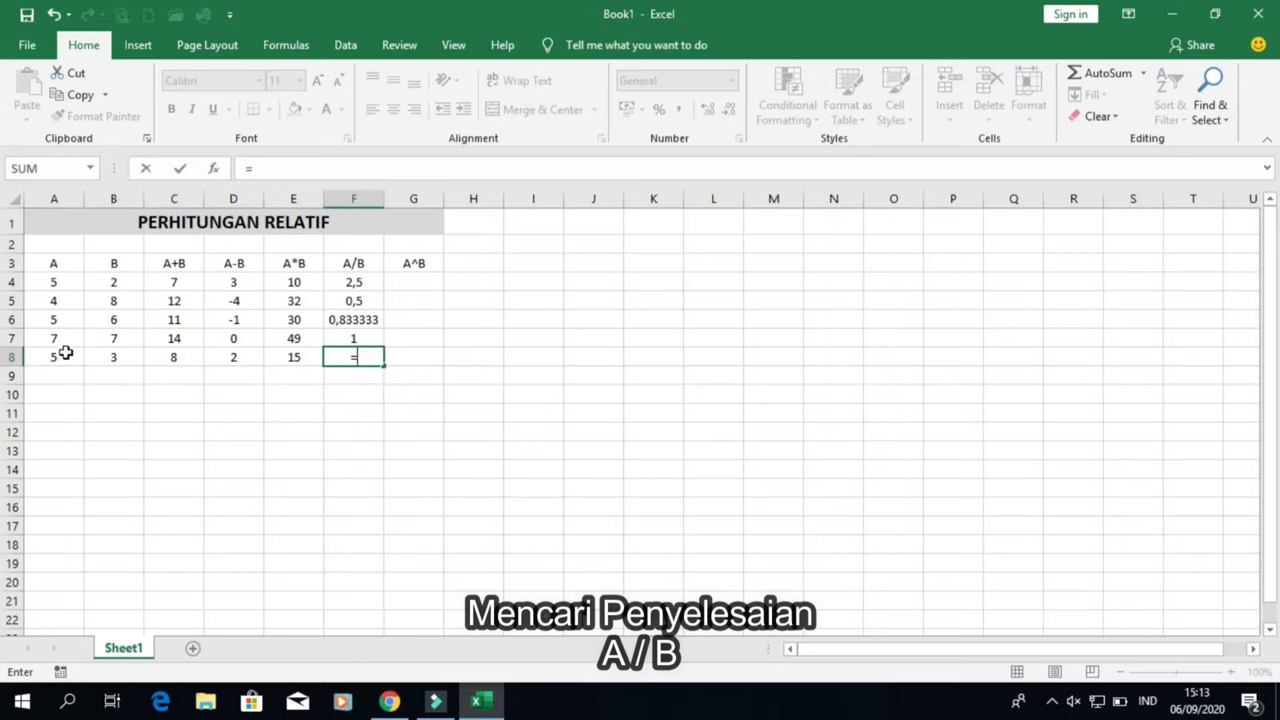
click(60, 356)
text(/)
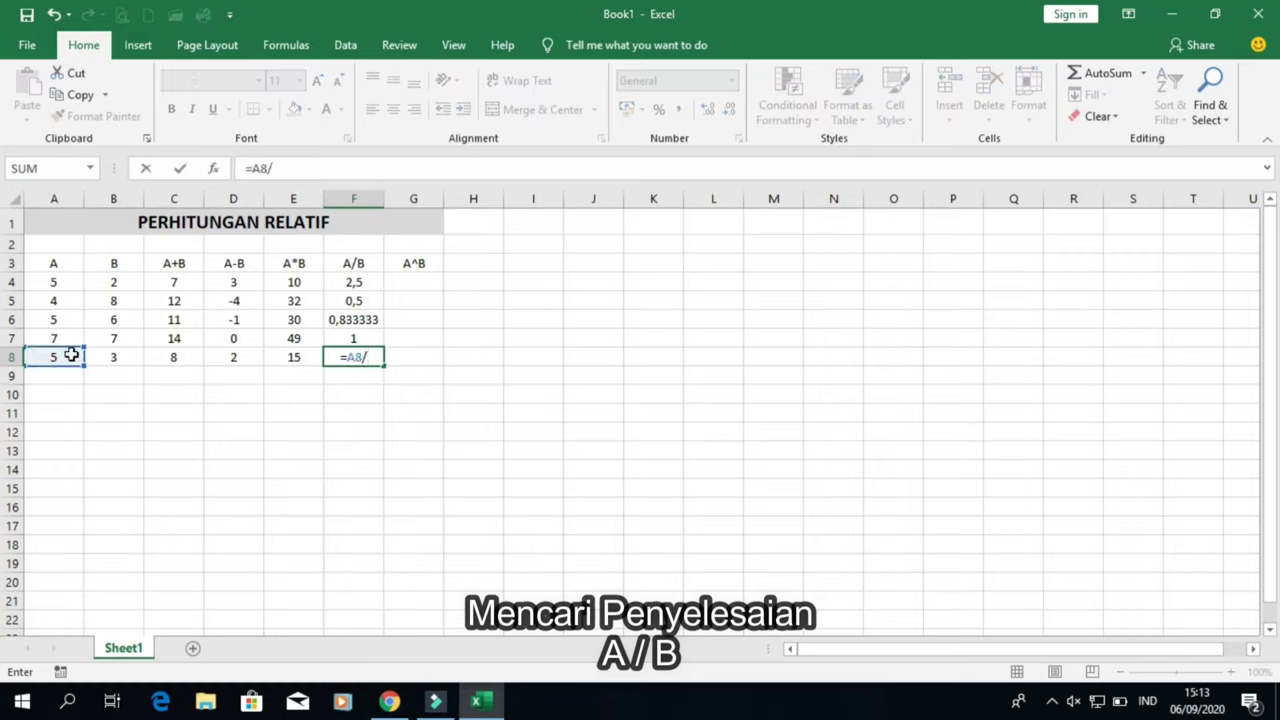
click(107, 358)
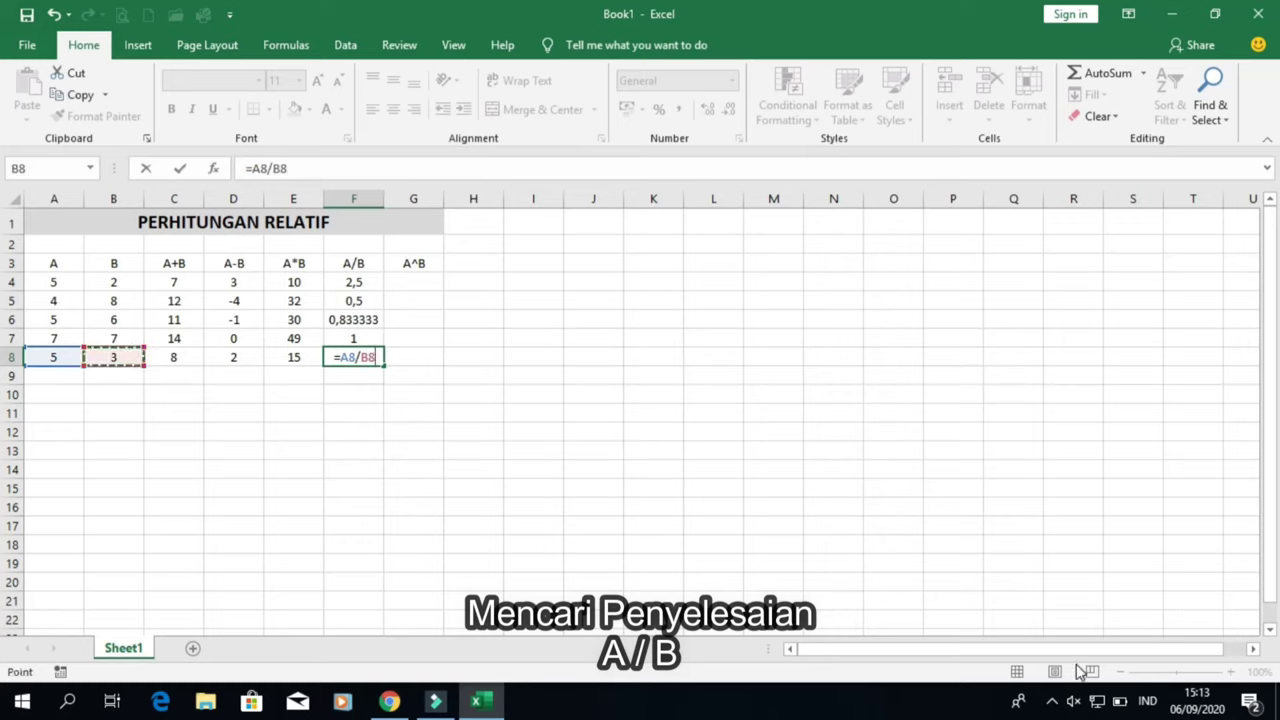
key(Return)
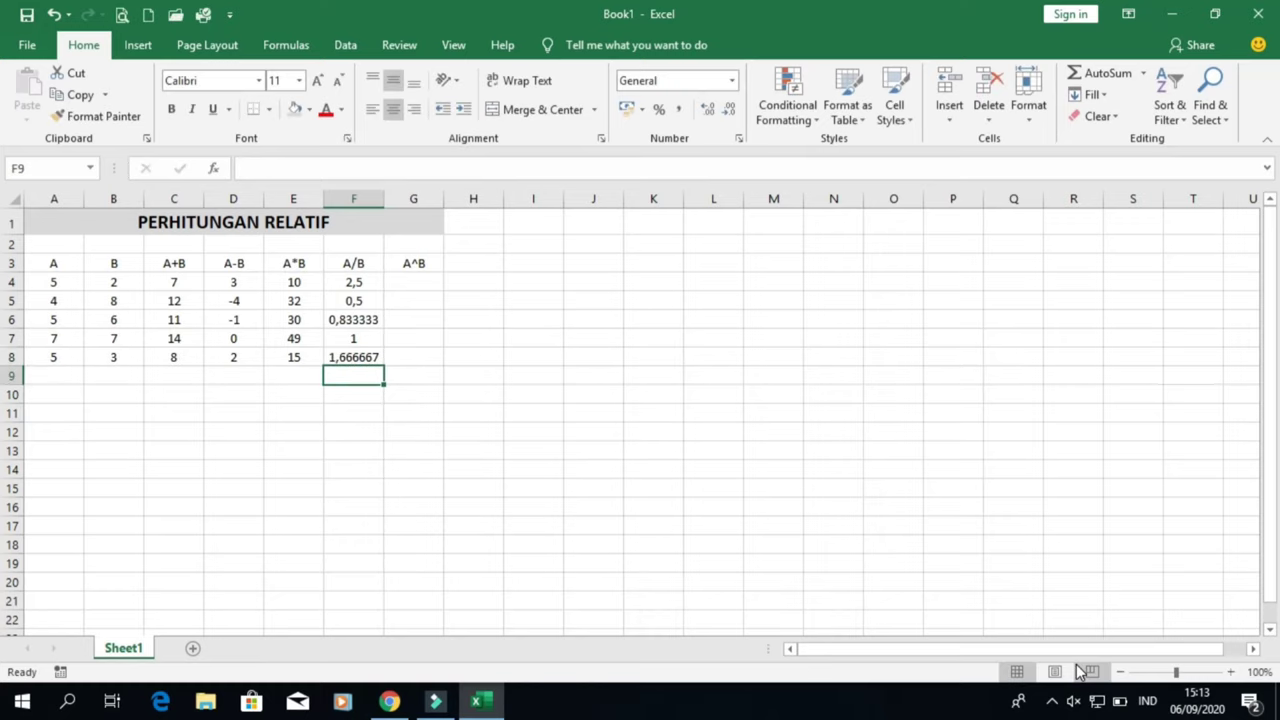
Step: Enter power formulas =A4^B4, =A5^B5 and =A6^B6 in G4:G6 (25, 65536, 15625)
click(410, 286)
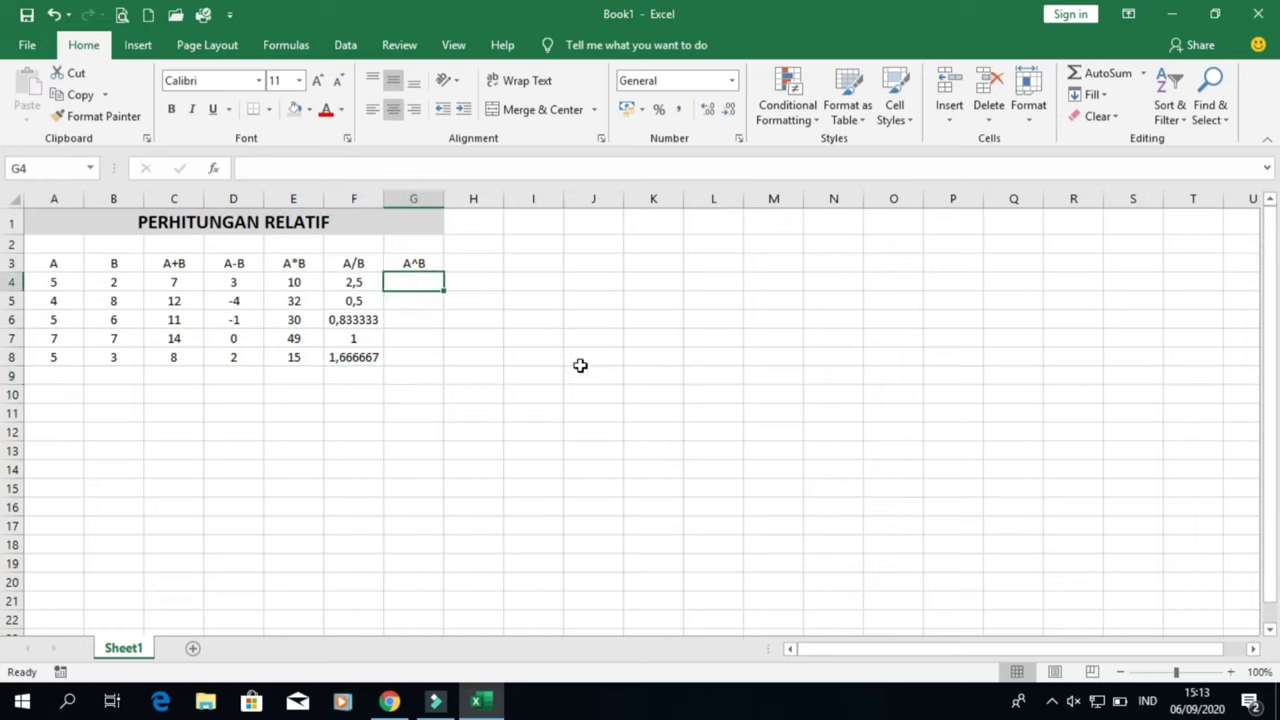
text(=)
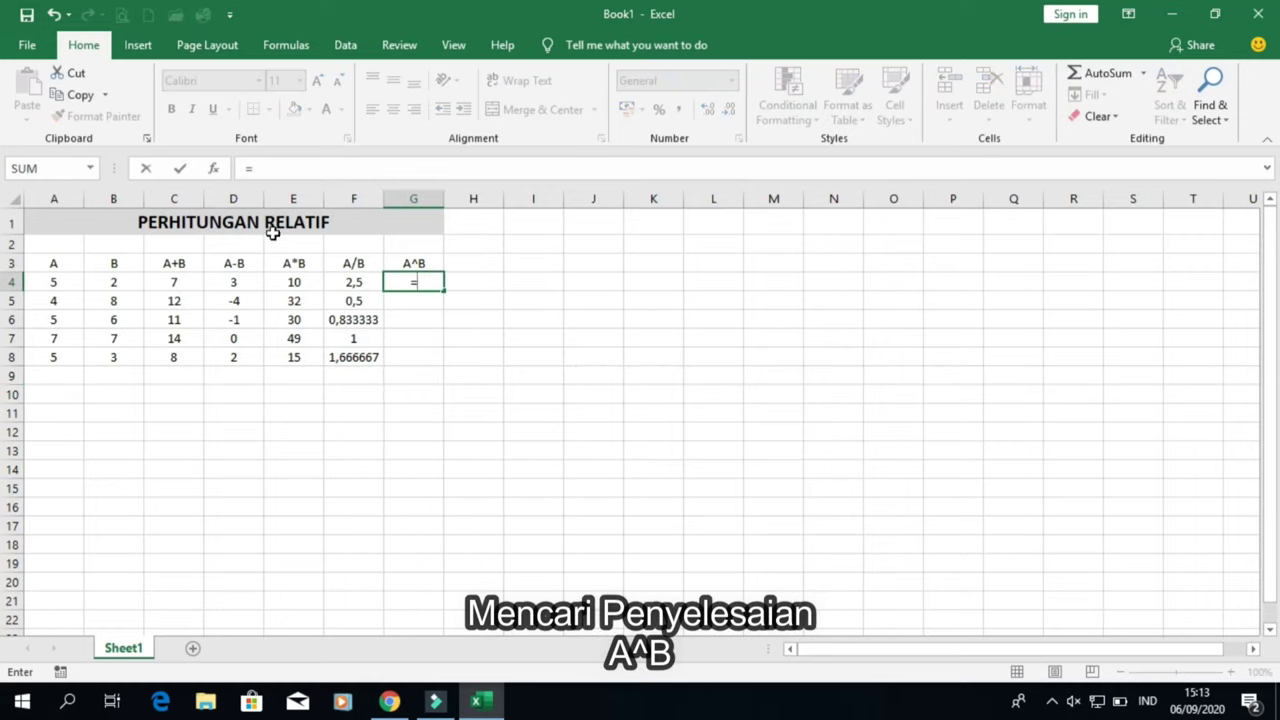
click(78, 285)
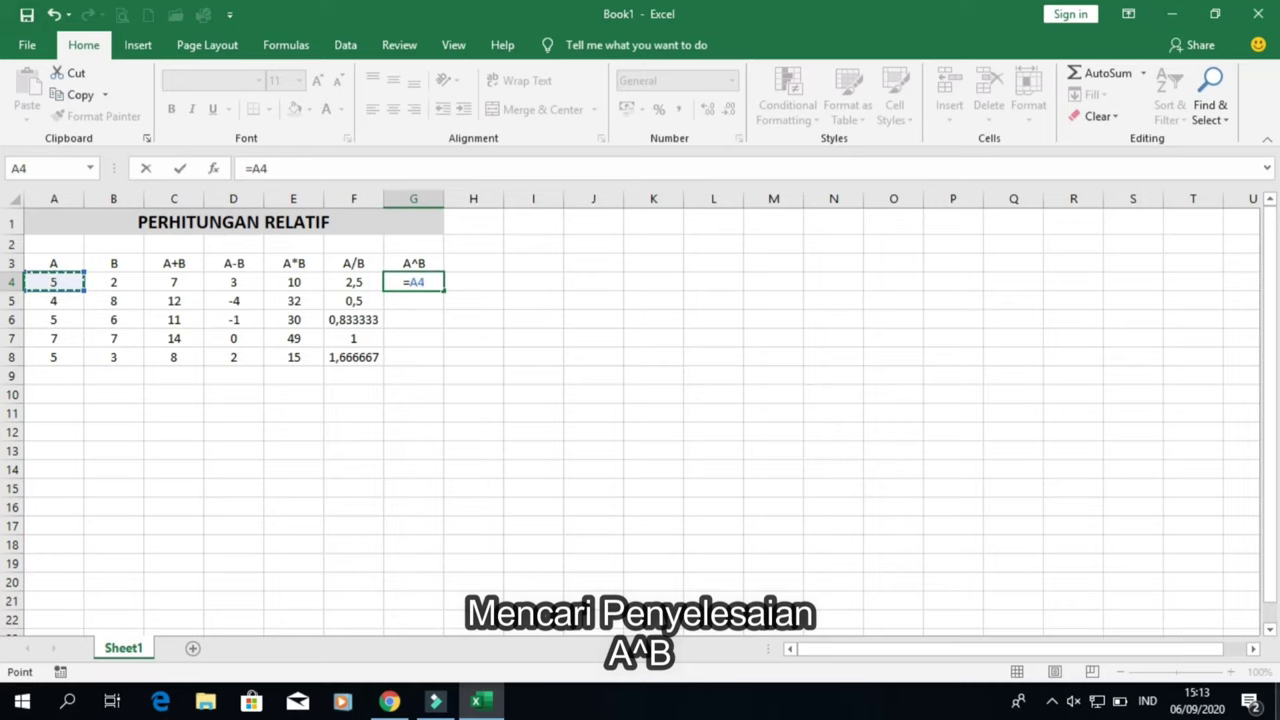
text(^)
click(113, 282)
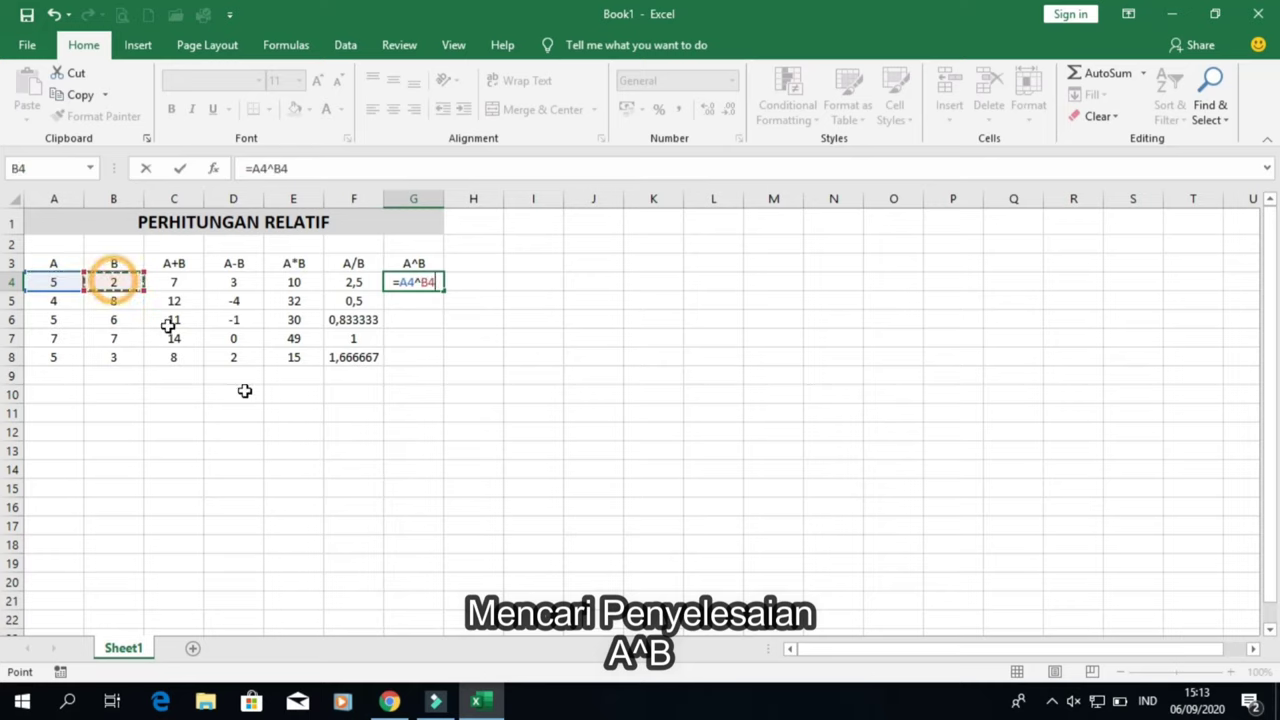
key(Return)
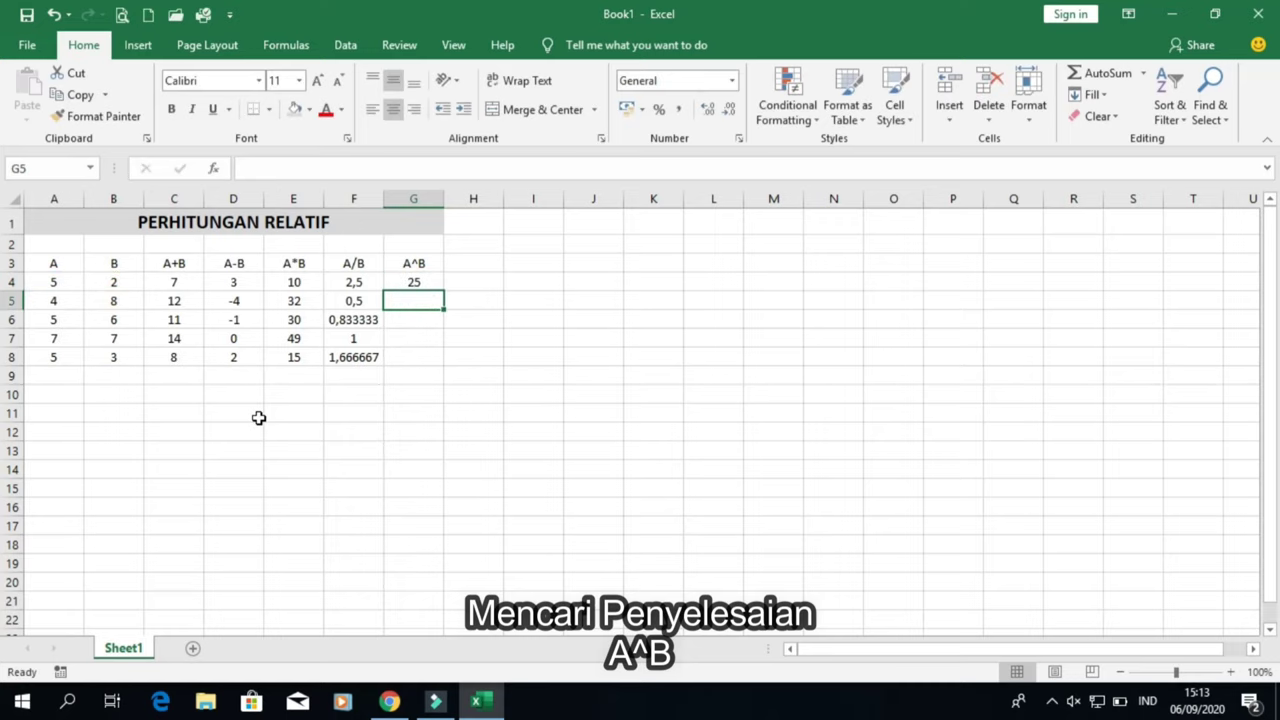
text(=)
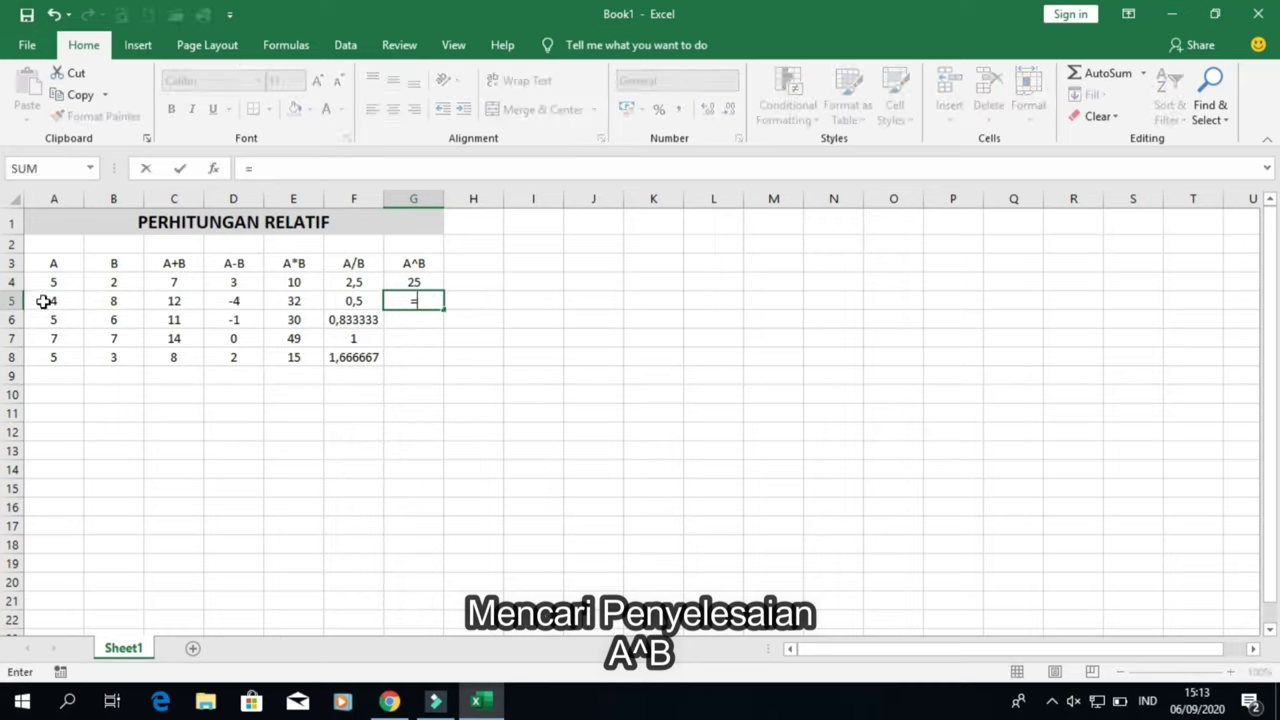
click(52, 300)
text(^)
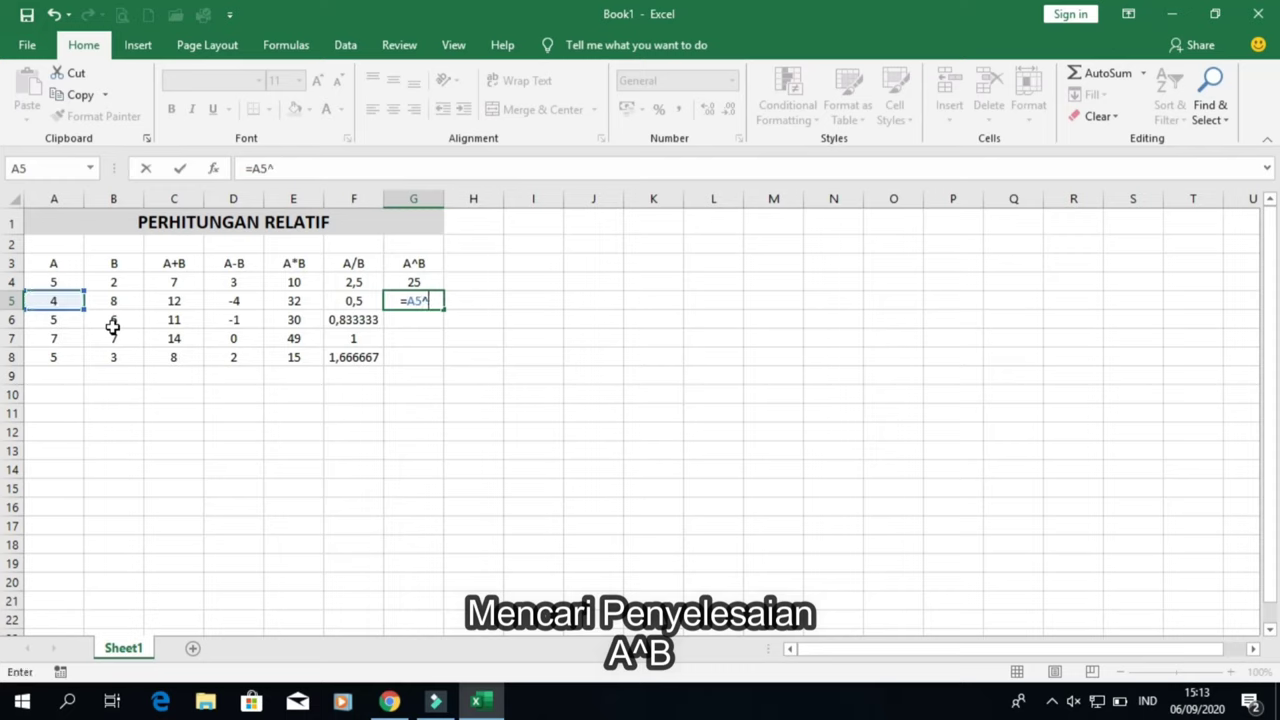
click(109, 300)
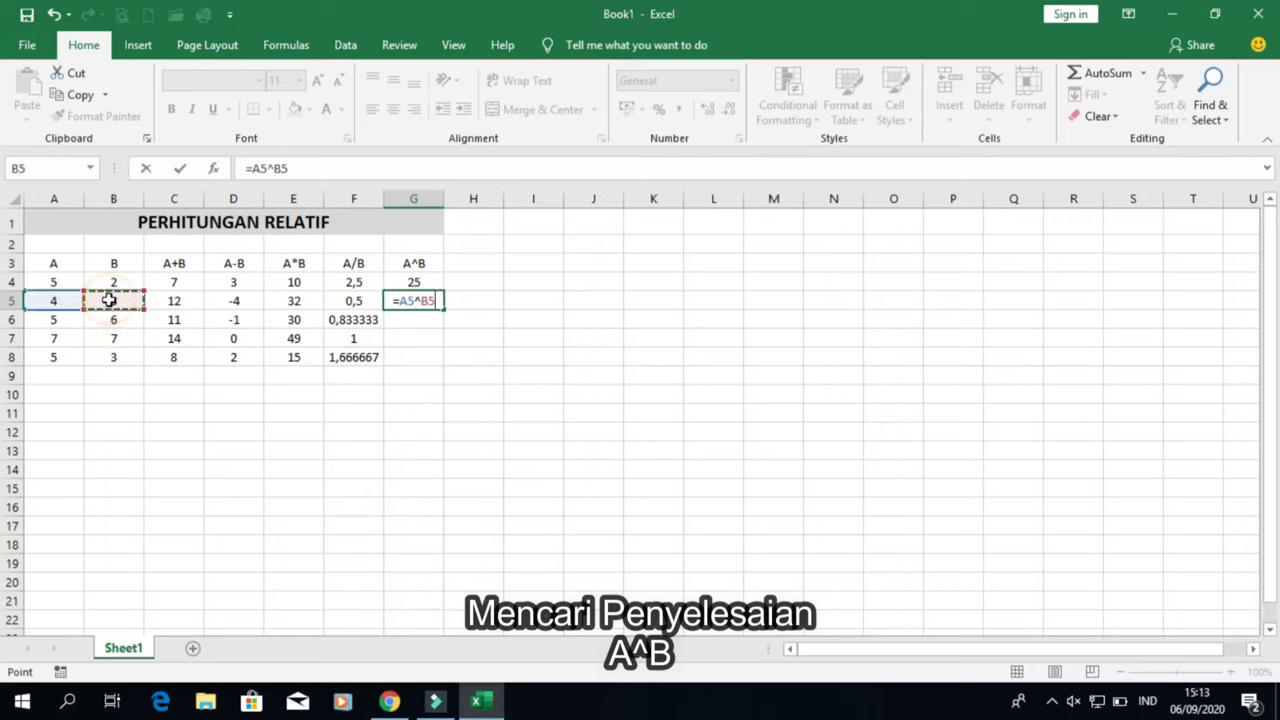
key(Return)
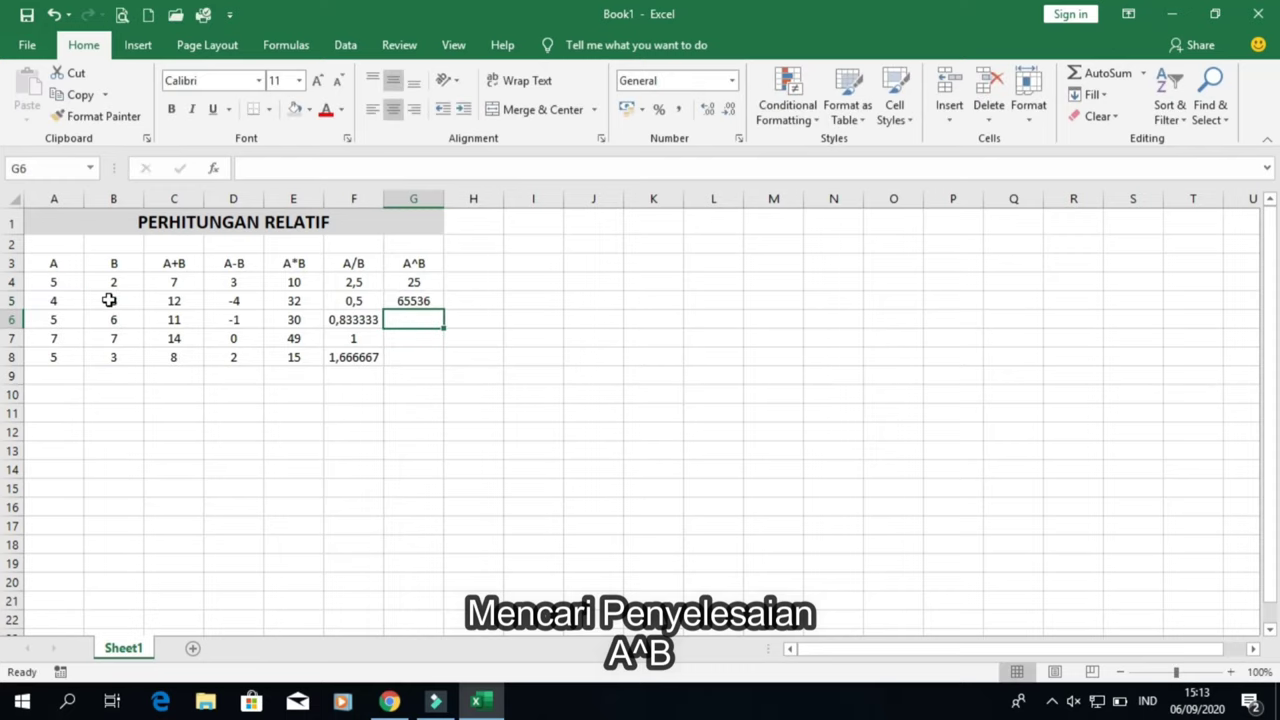
text(=)
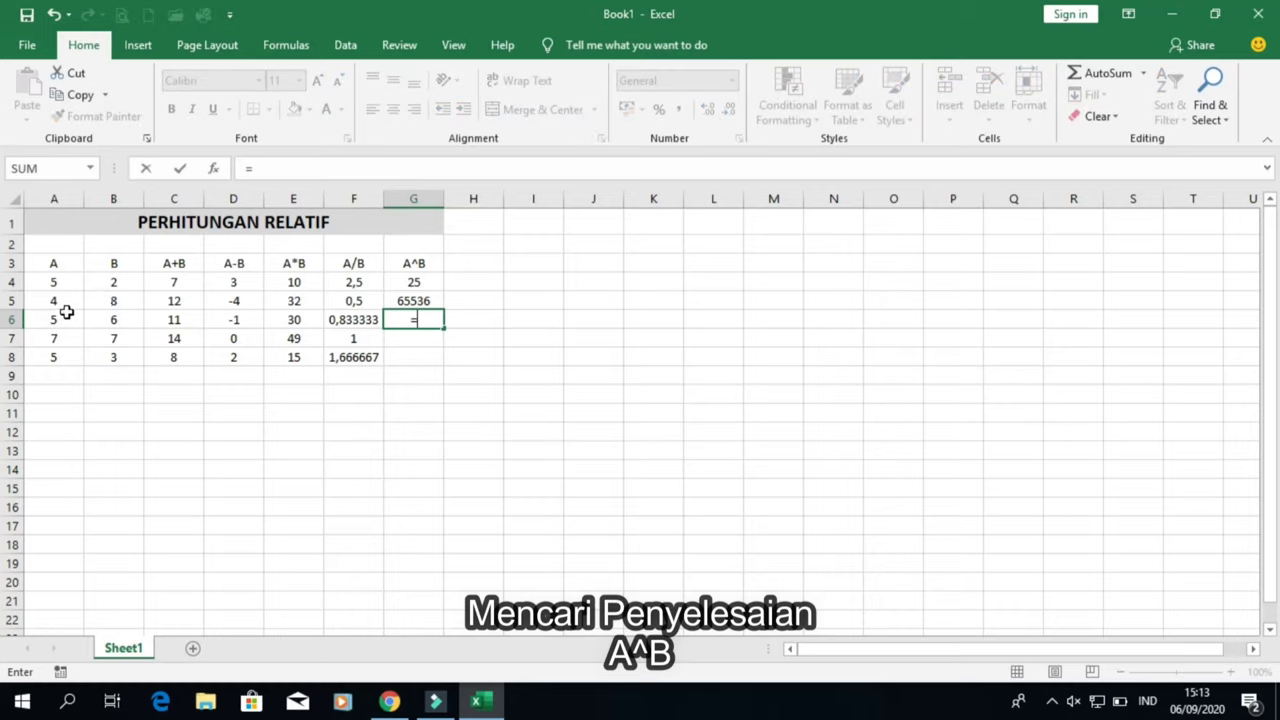
click(58, 316)
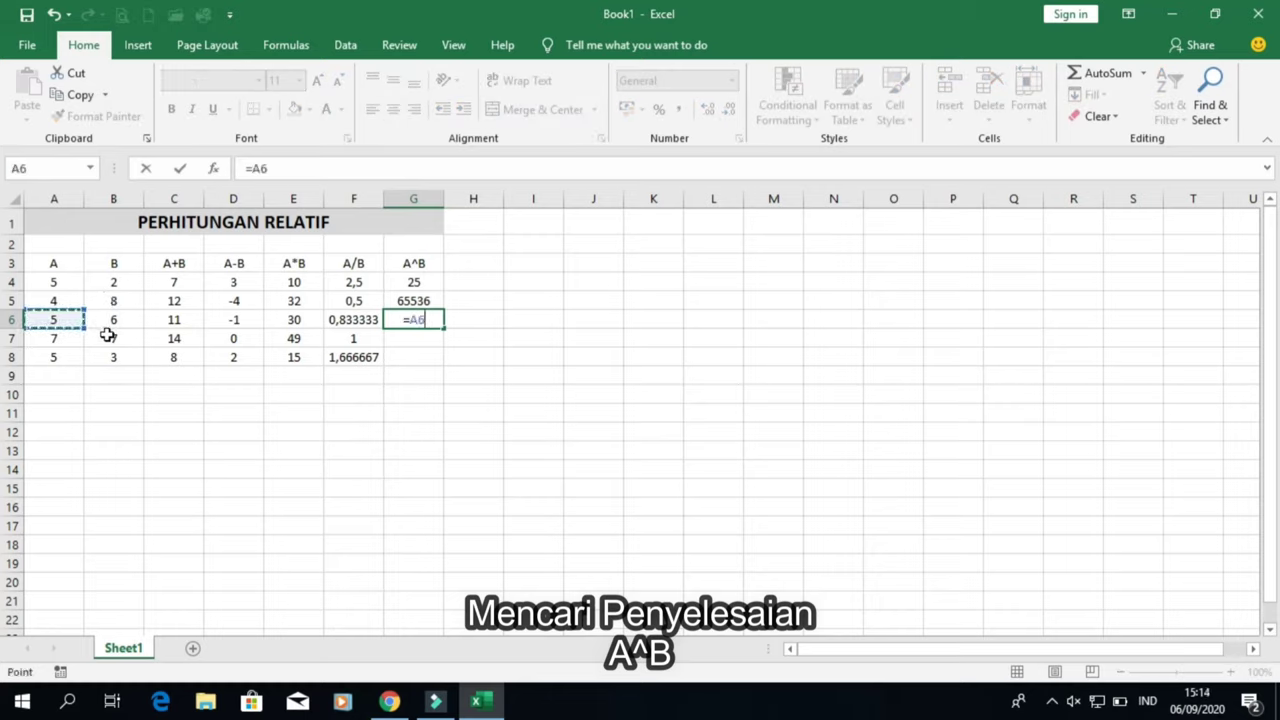
text(^)
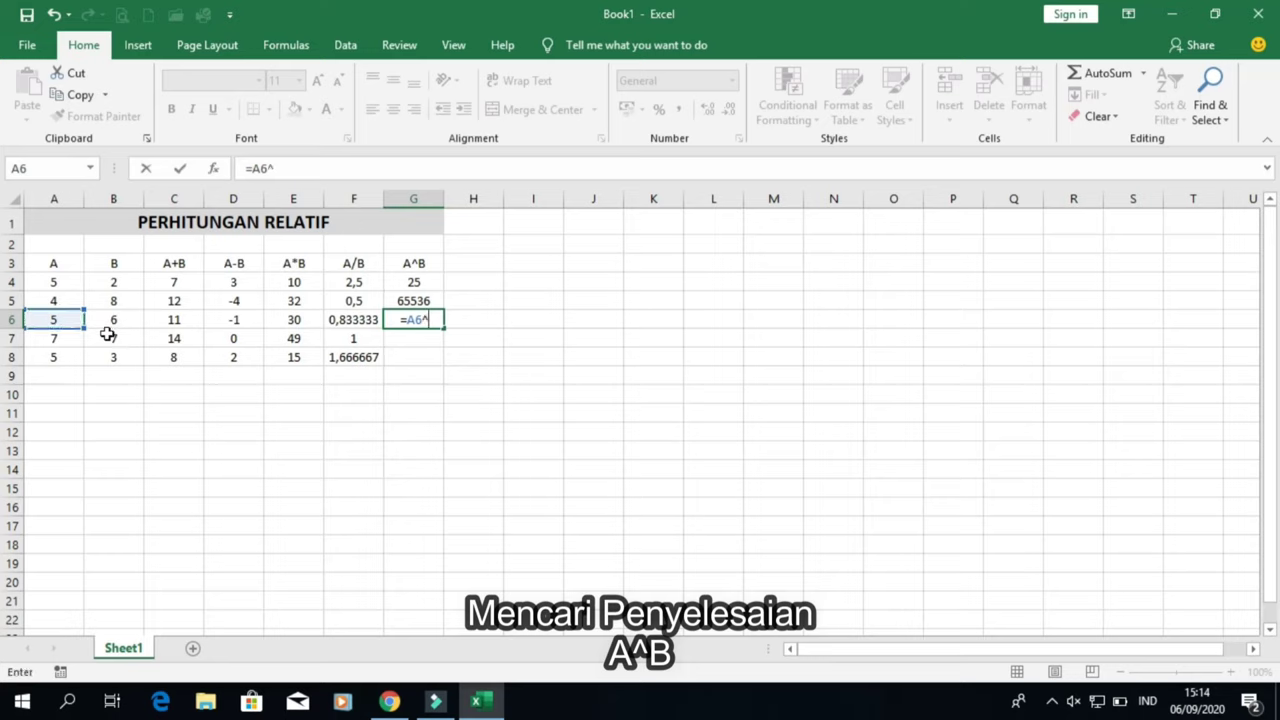
click(96, 318)
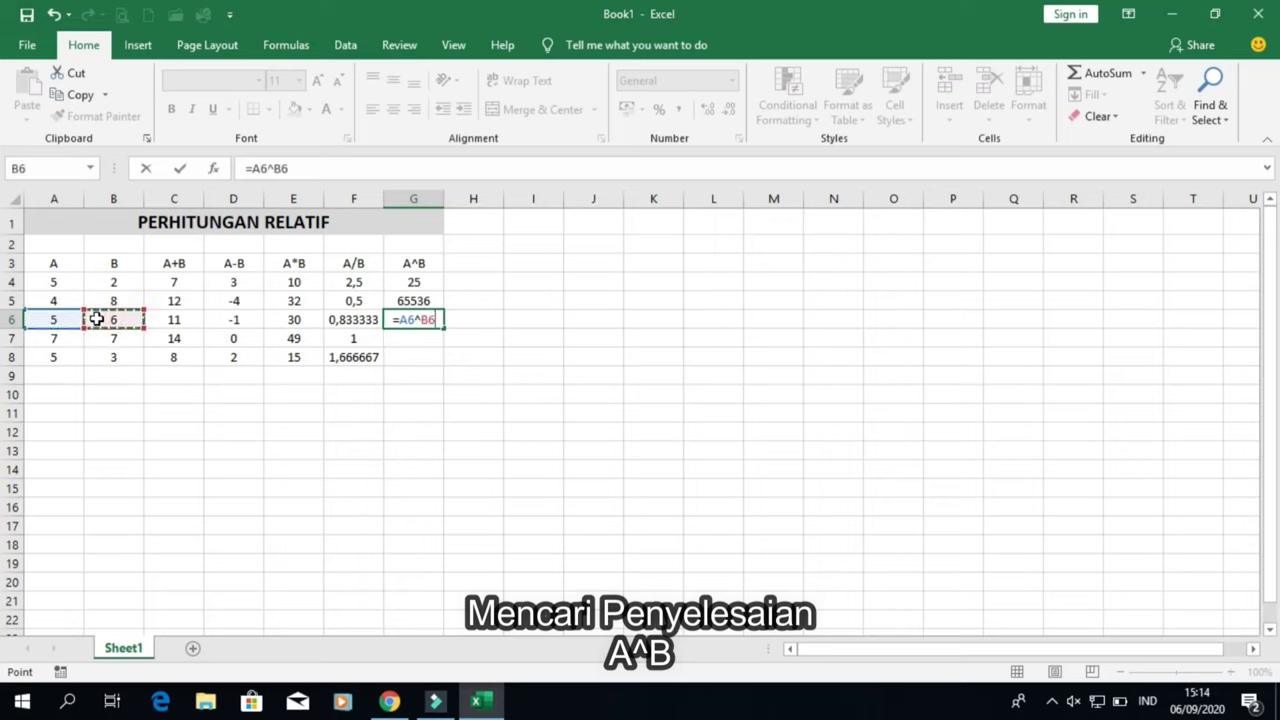
key(Return)
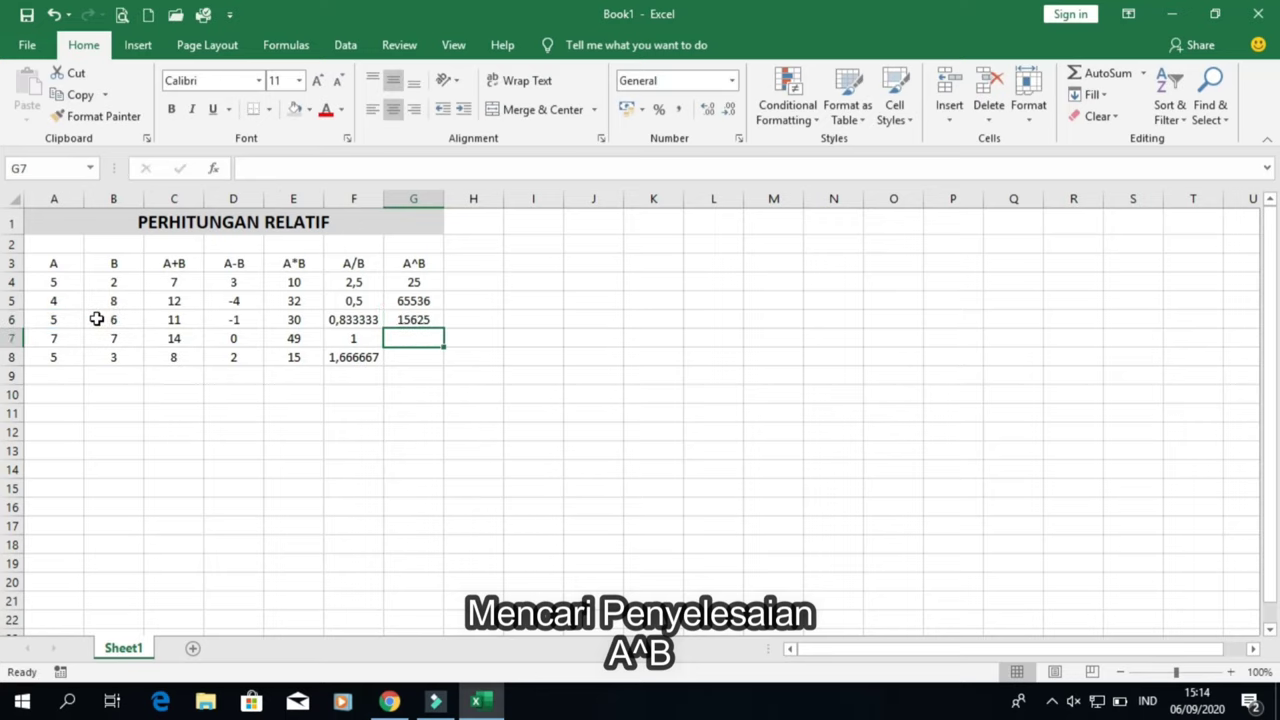
Step: Enter =A7^B7 and =A8^B8 in G7 and G8, showing 823543 and 125
text(=)
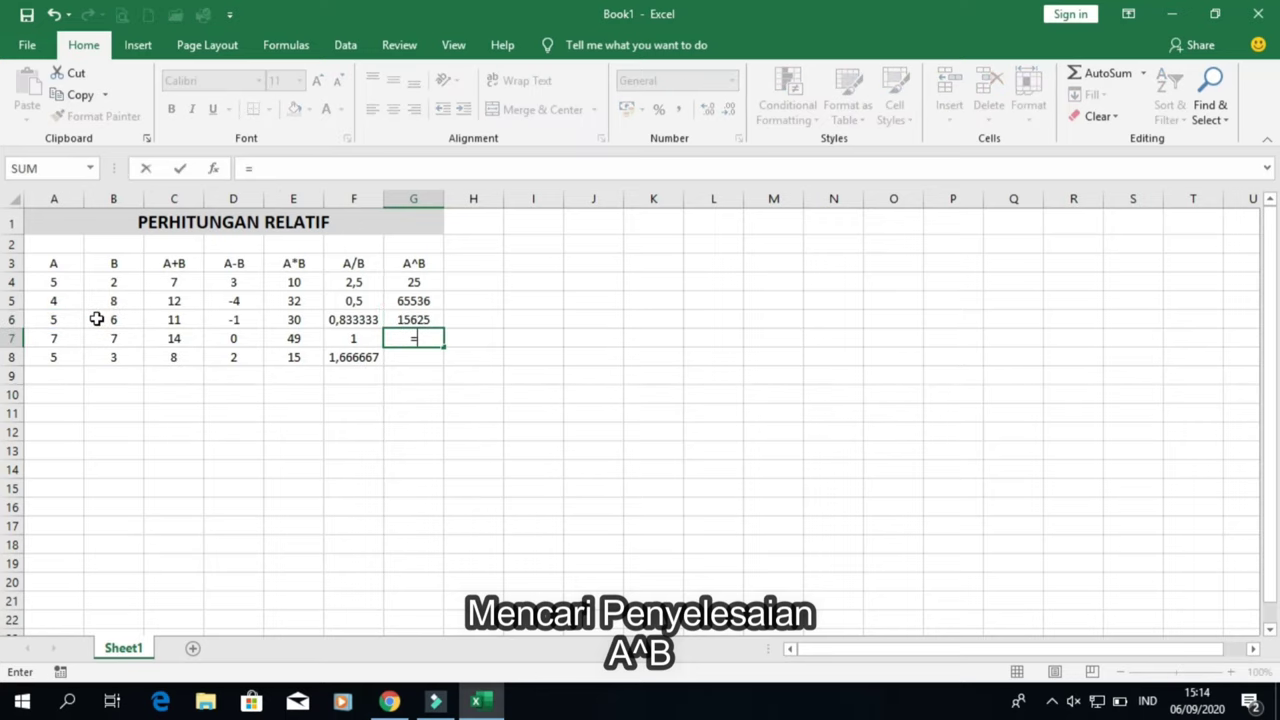
click(62, 338)
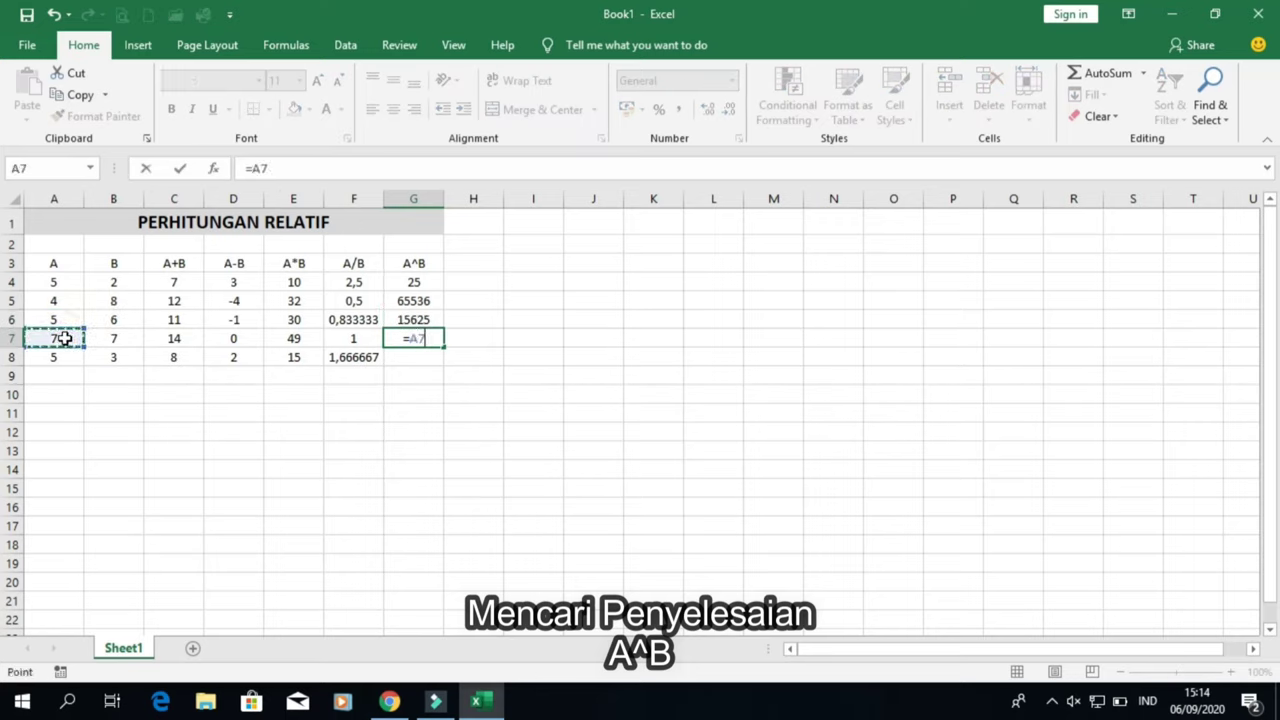
text(^)
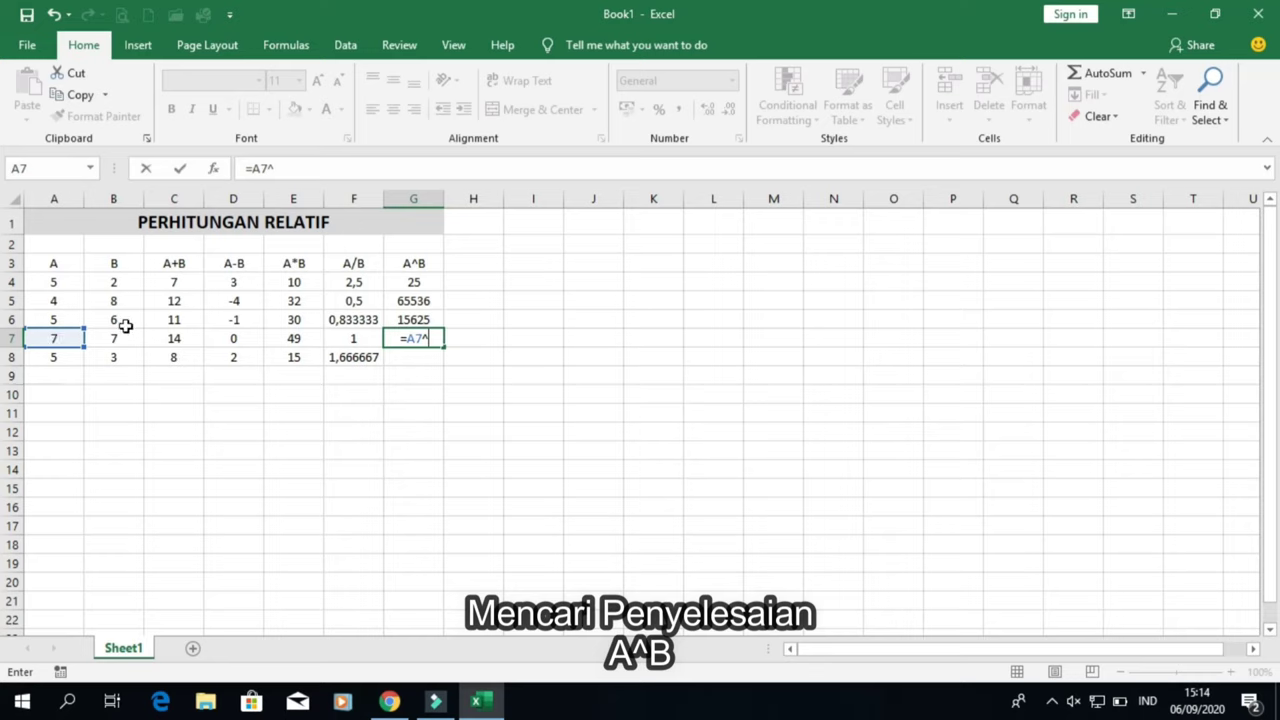
click(116, 337)
key(Return)
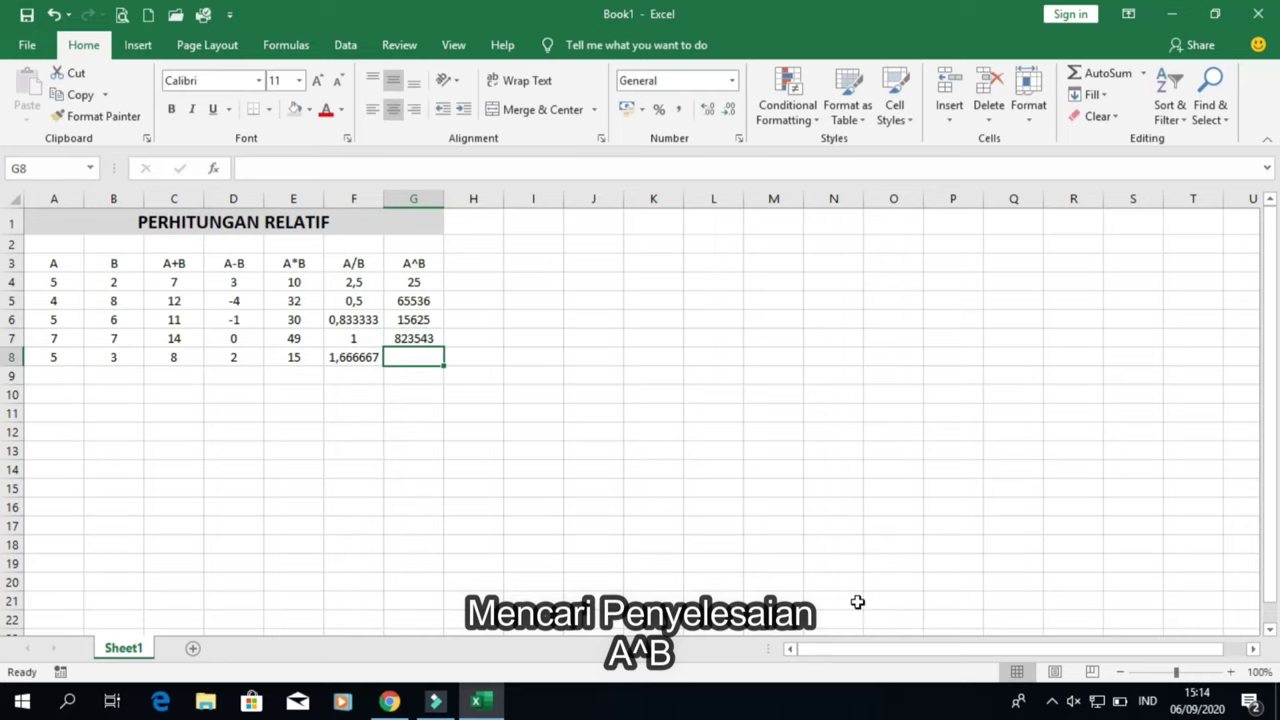
text(=)
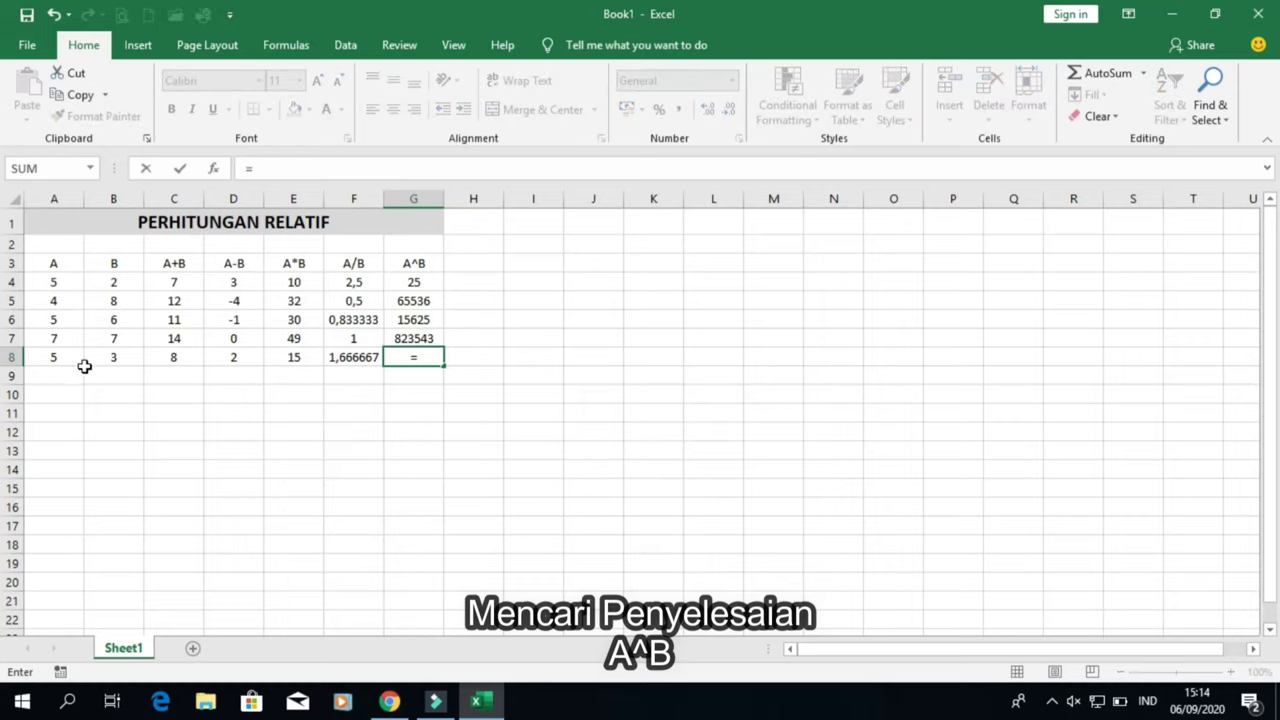
click(66, 360)
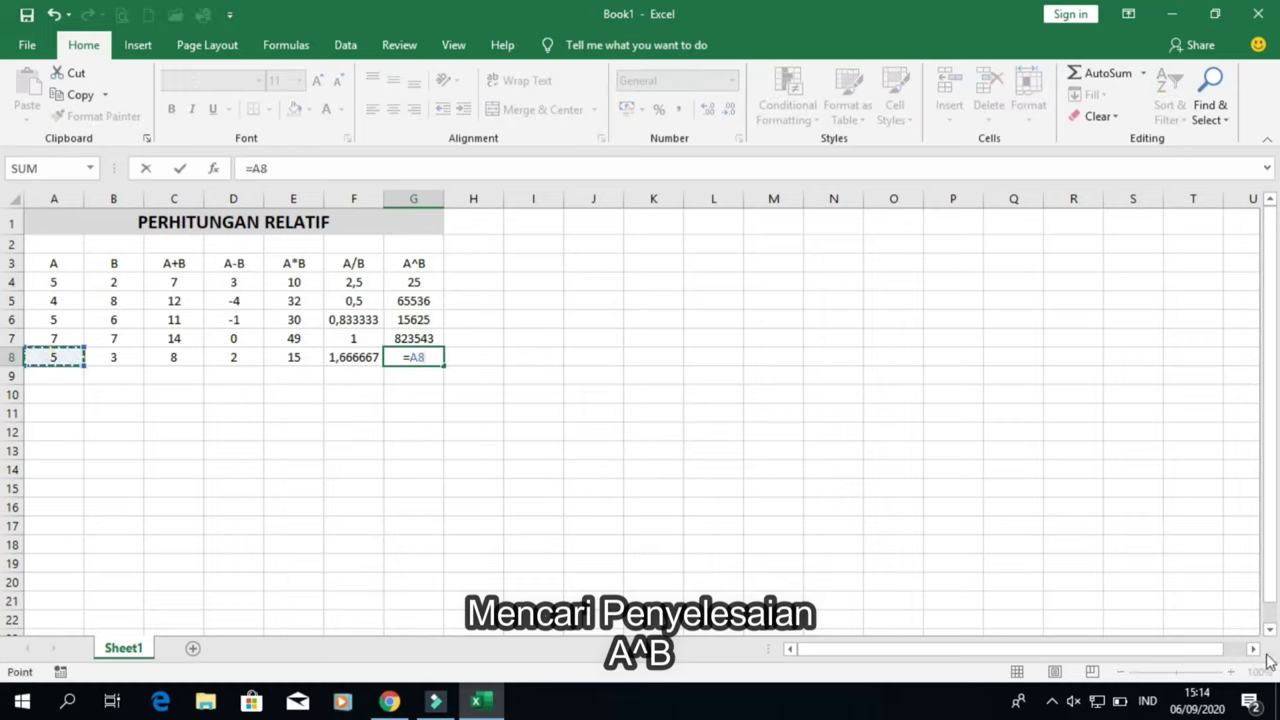
text(^)
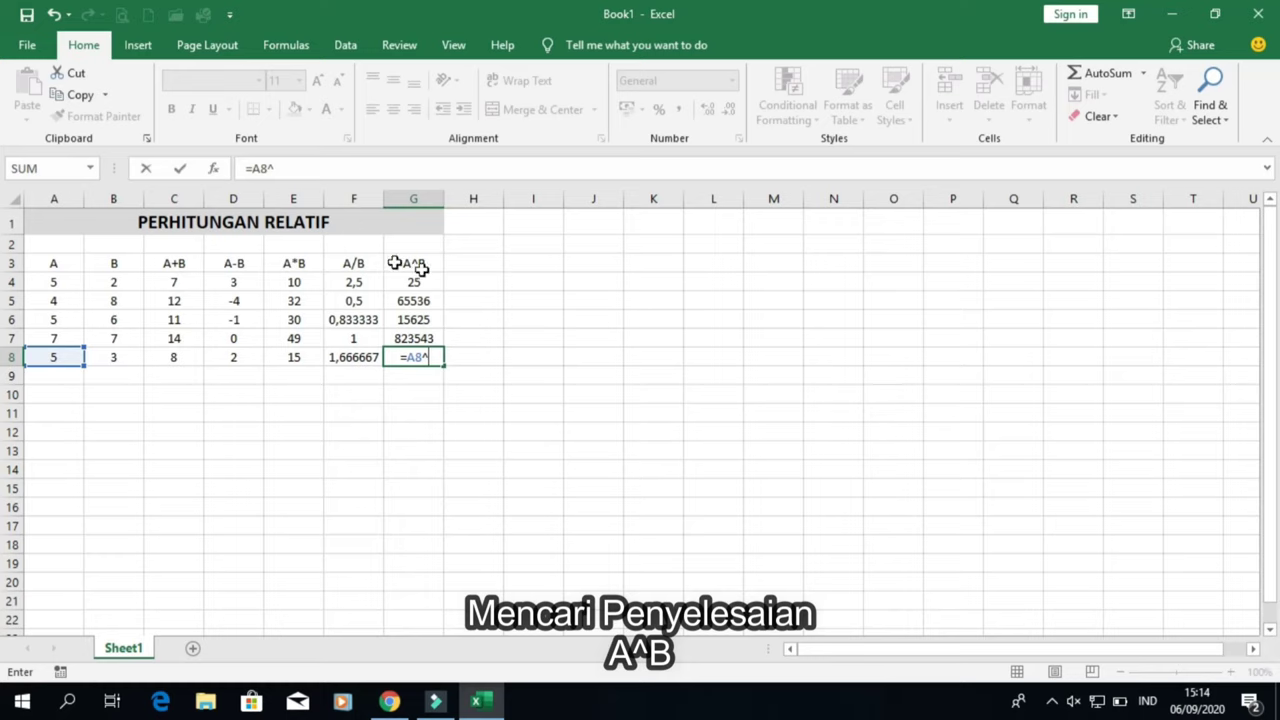
click(110, 355)
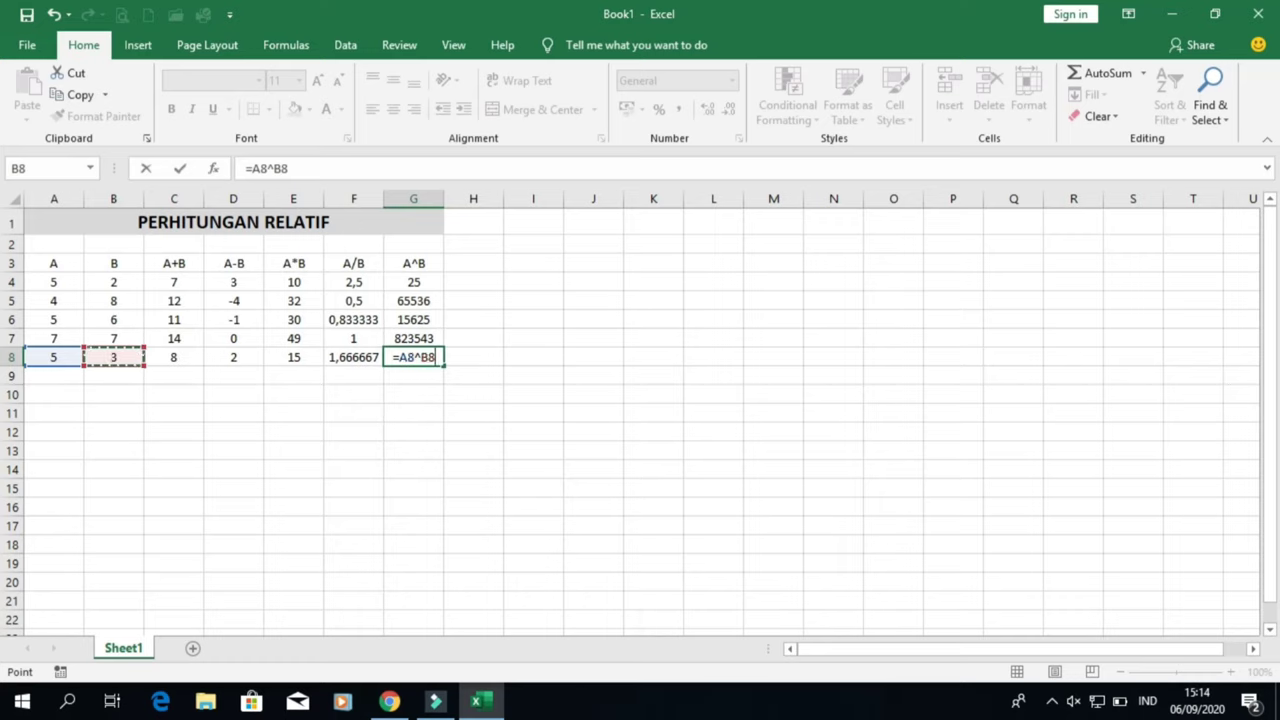
key(Return)
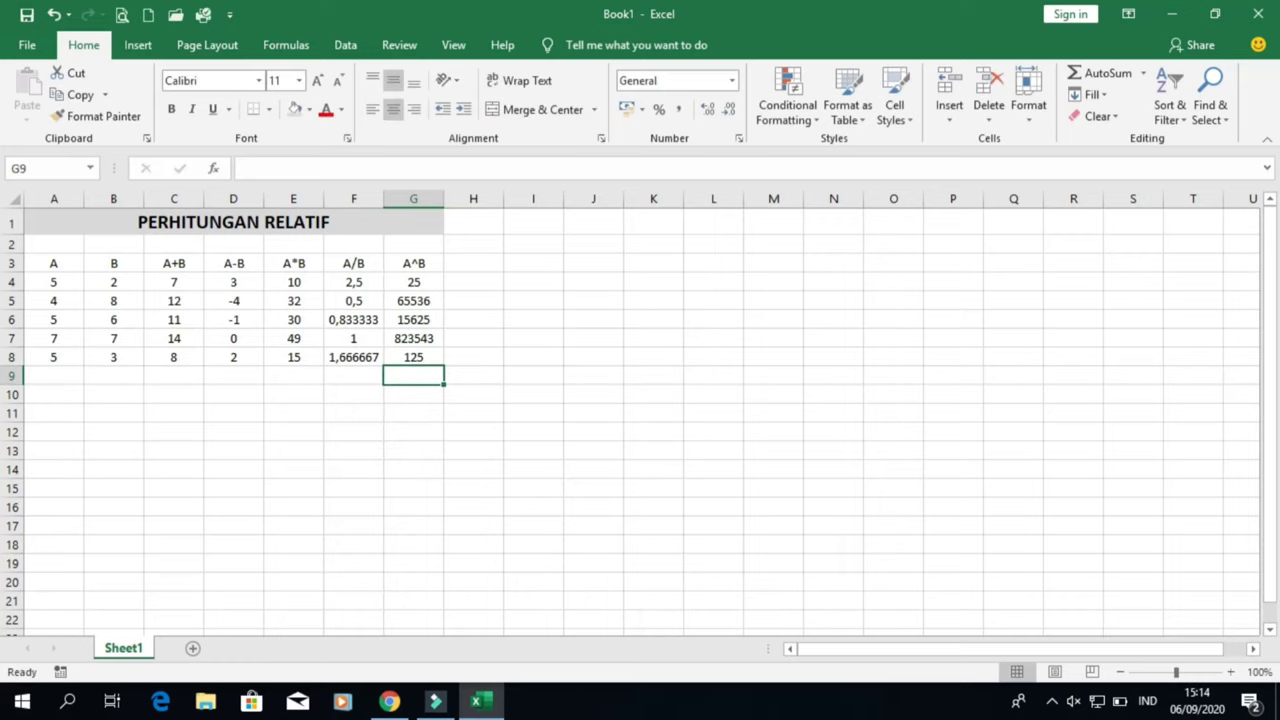
click(184, 284)
drag(184, 284, 177, 355)
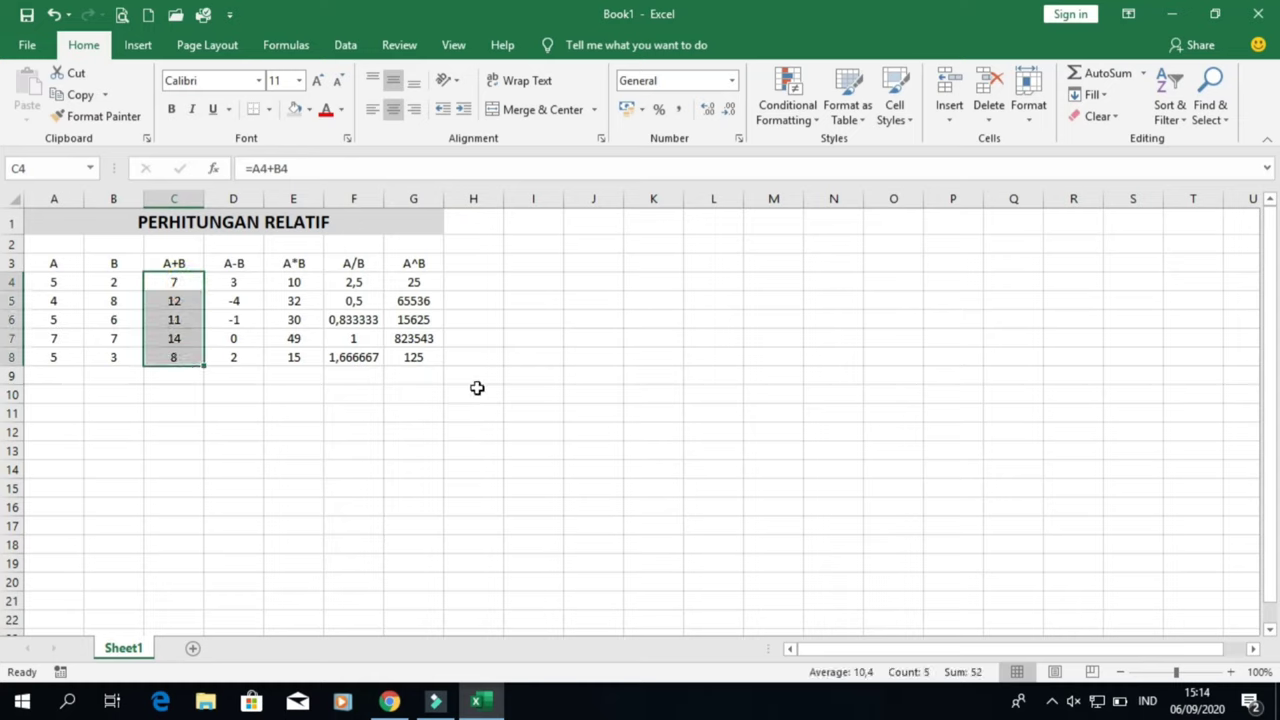
drag(300, 168, 253, 168)
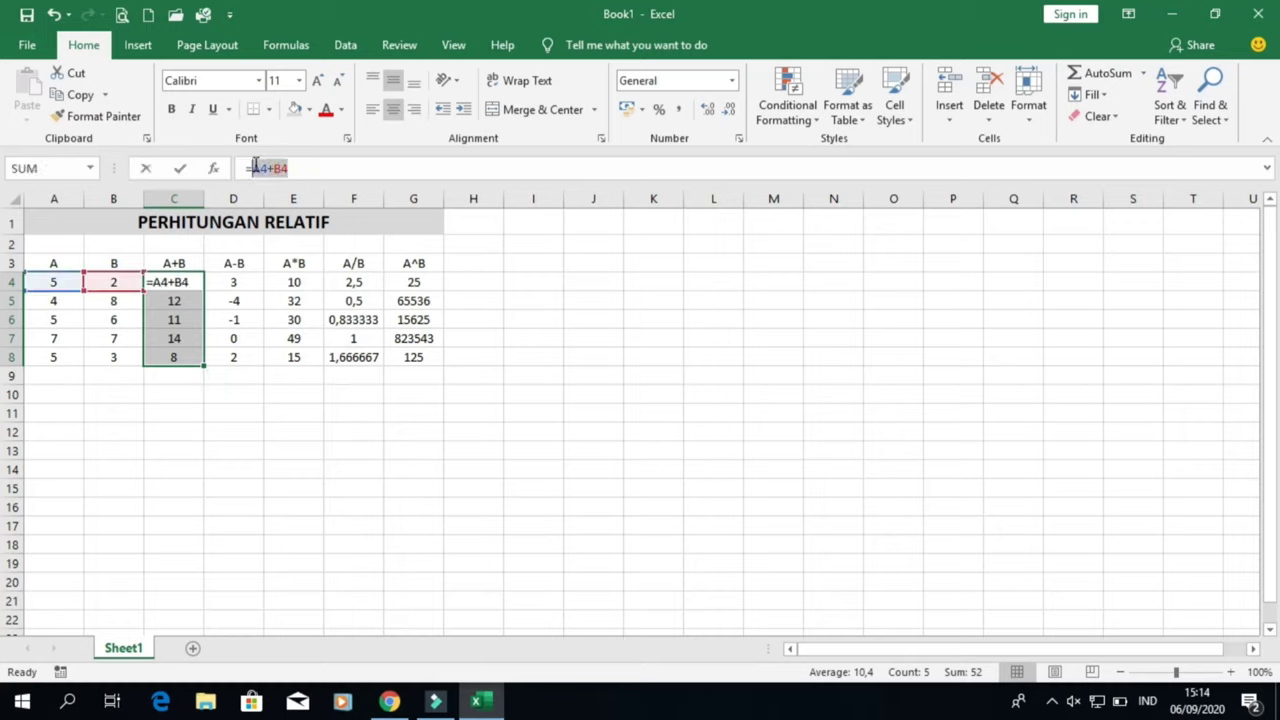
click(238, 282)
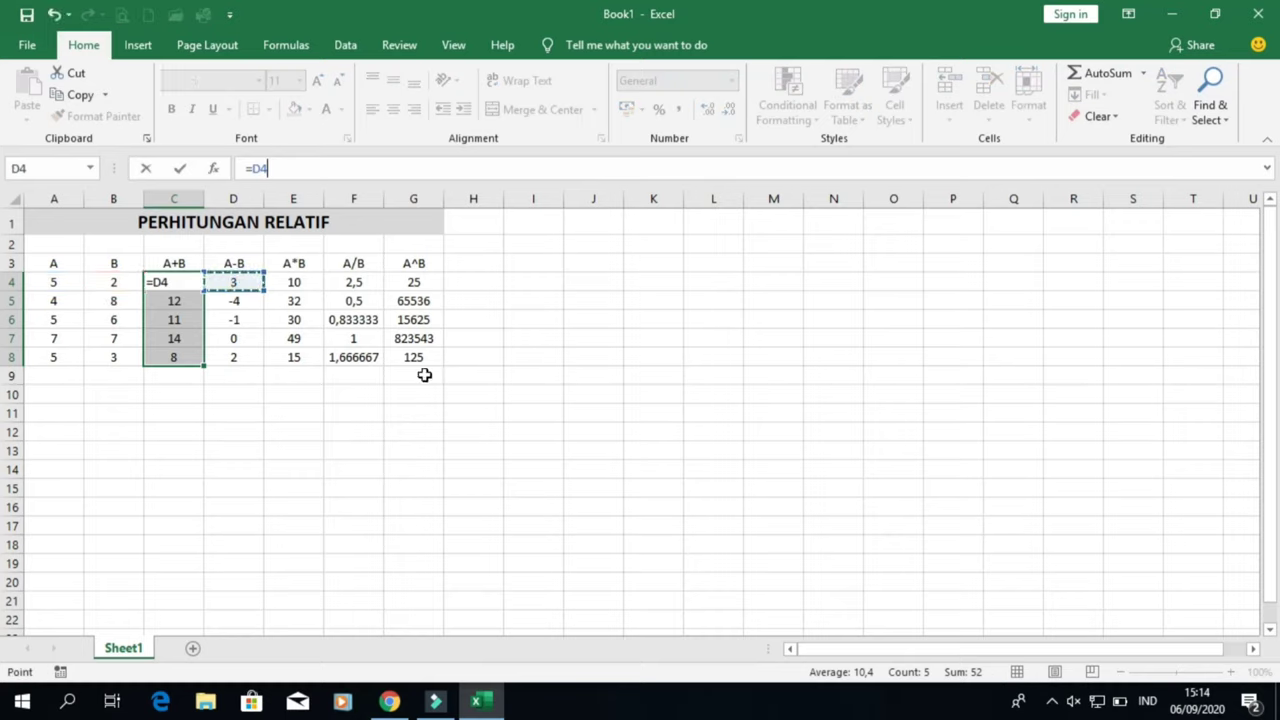
key(Escape)
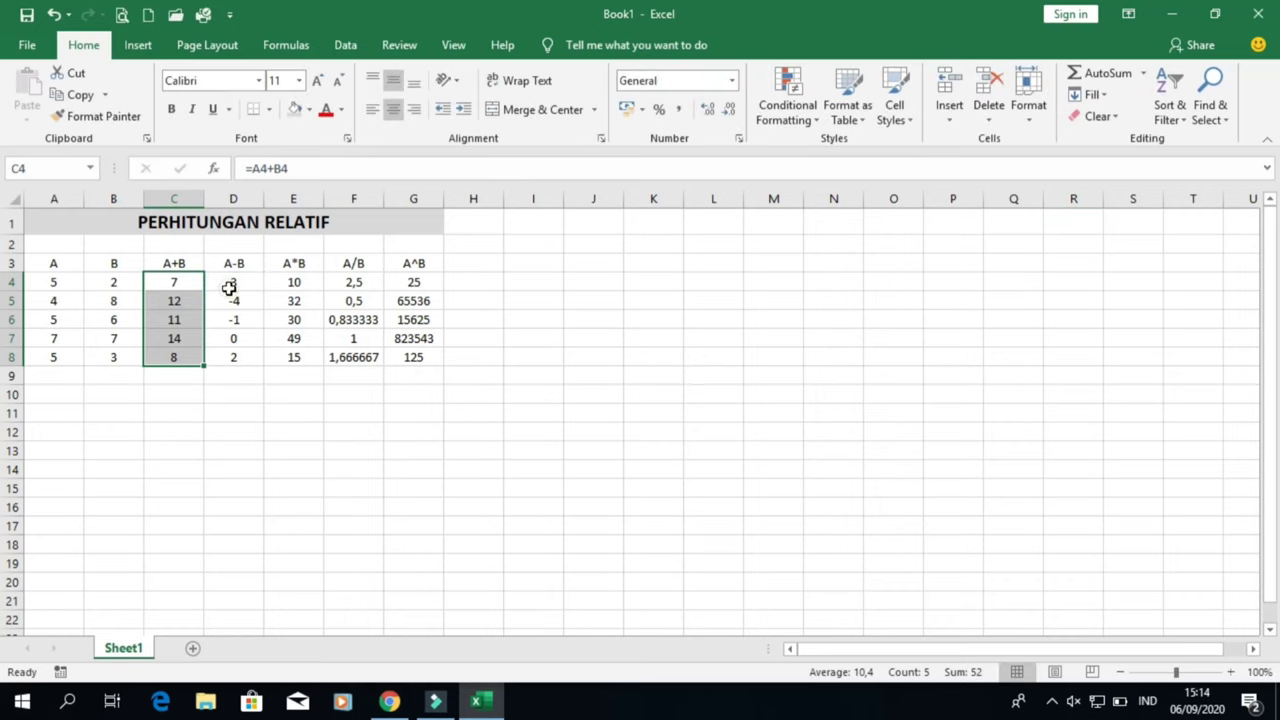
drag(229, 288, 233, 357)
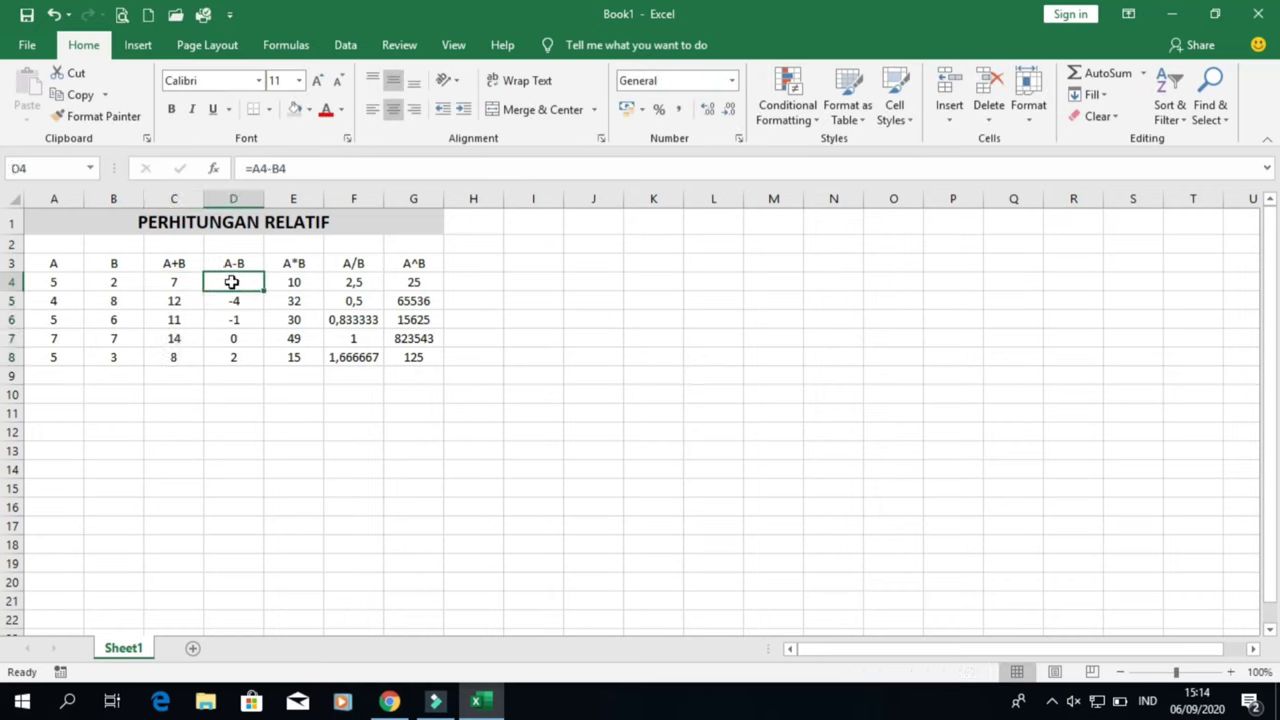
click(306, 170)
drag(300, 167, 251, 167)
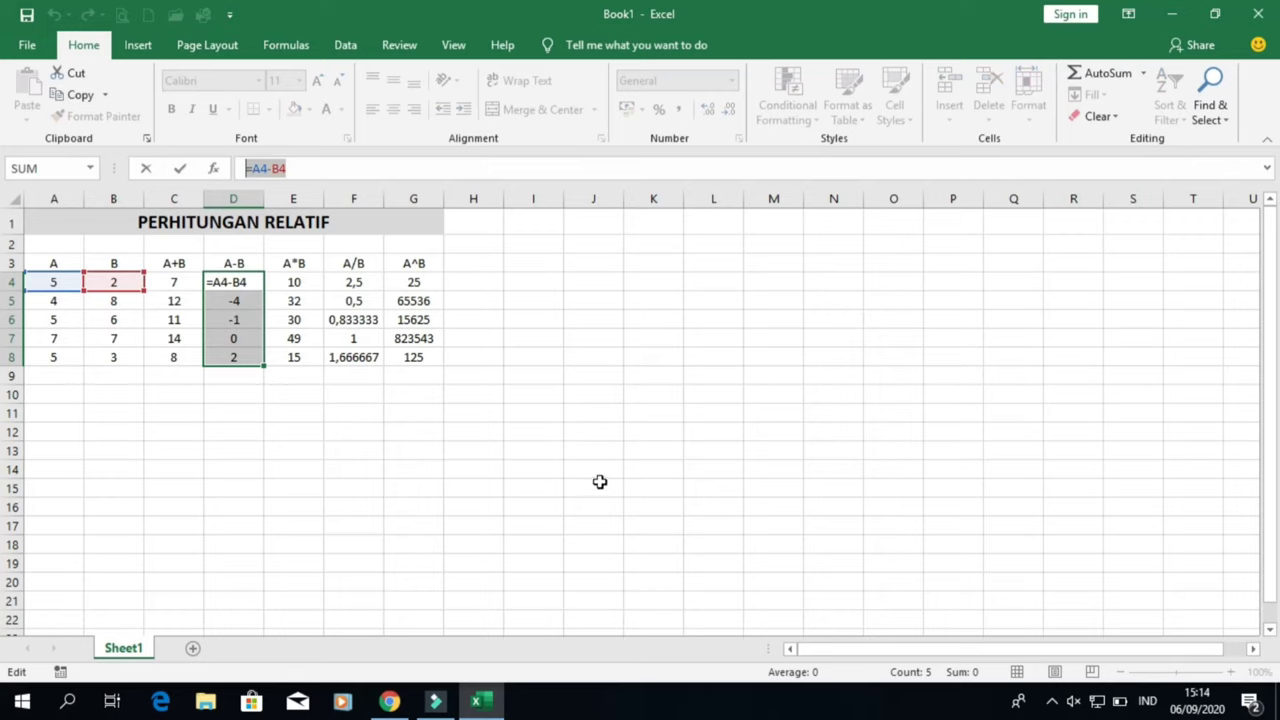
key(Escape)
drag(297, 283, 304, 355)
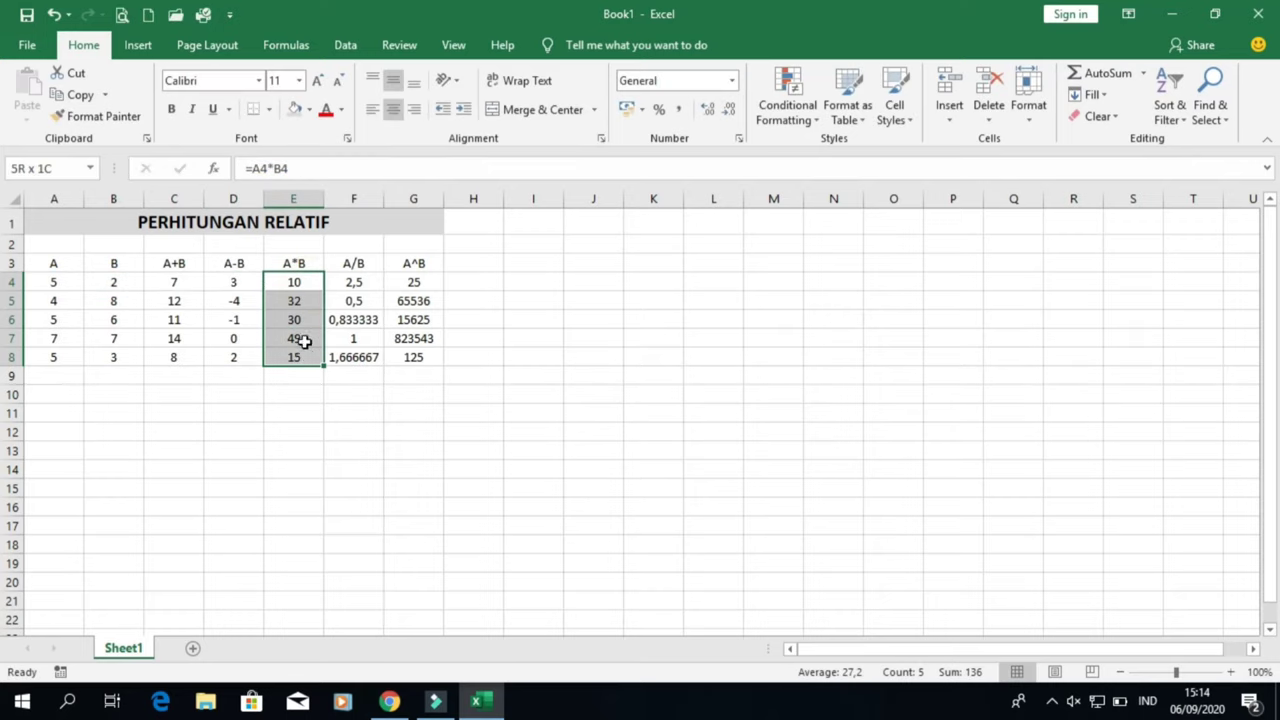
drag(294, 168, 246, 168)
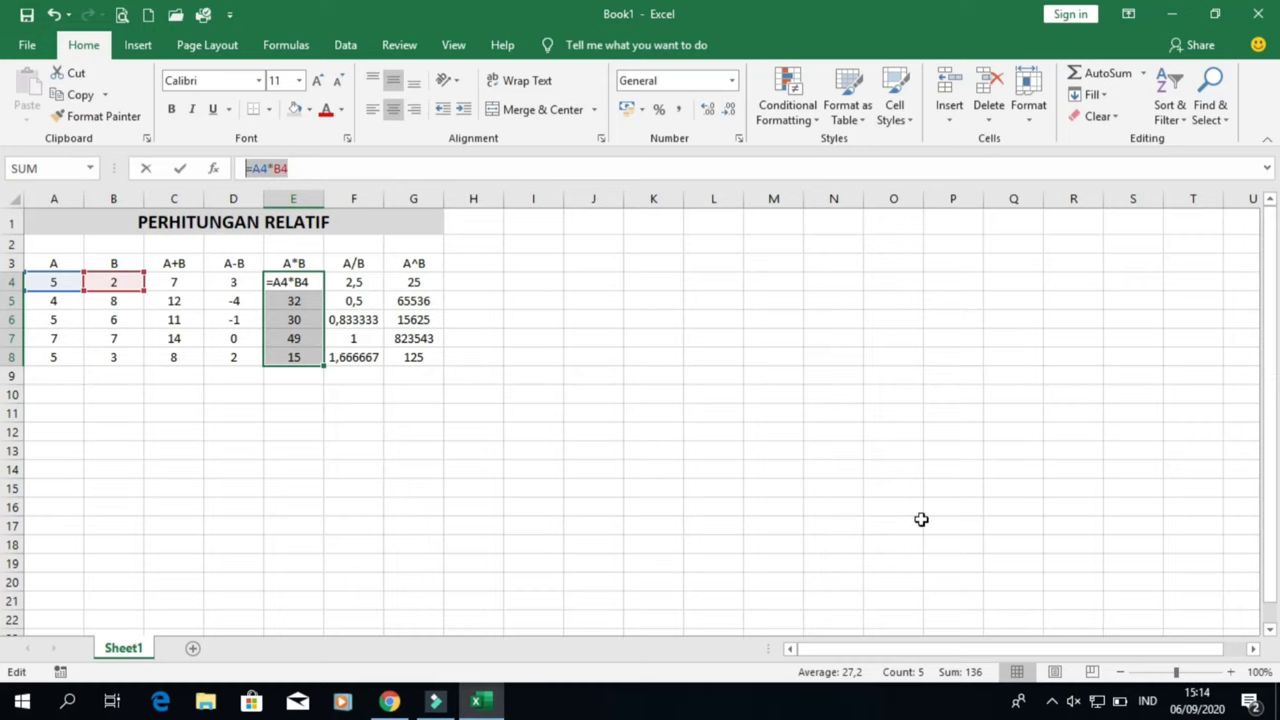
key(Escape)
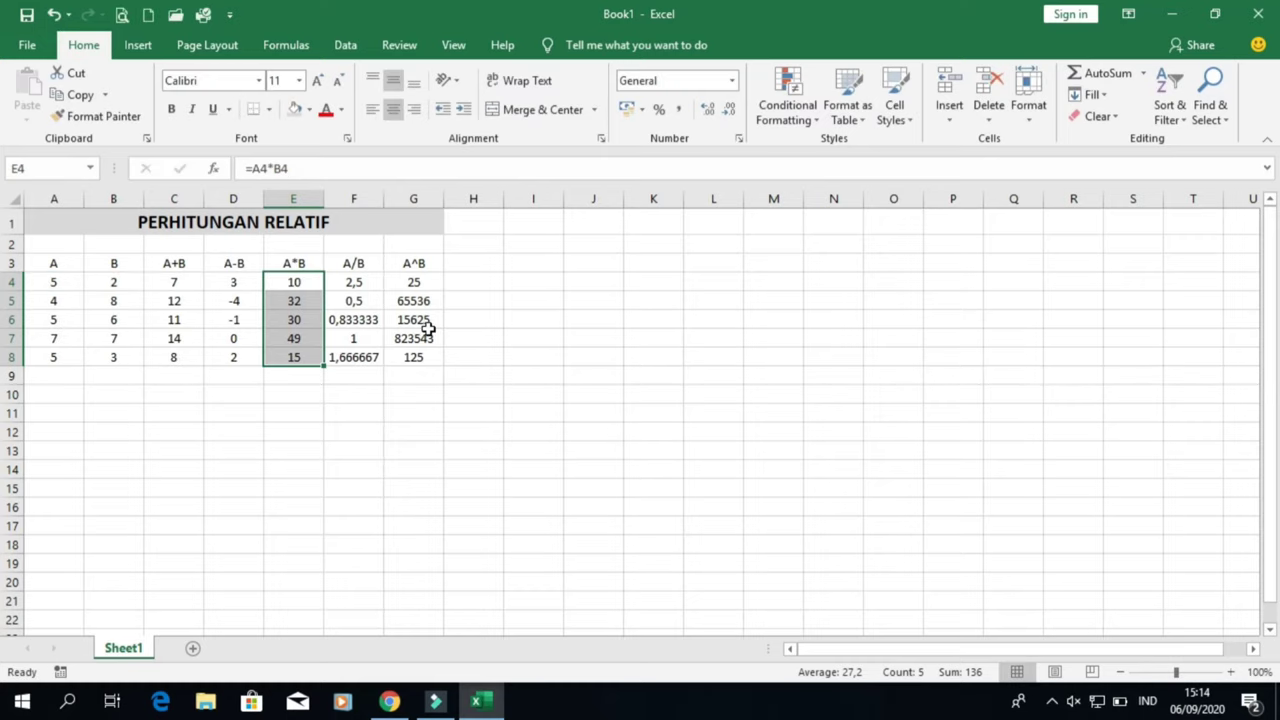
click(352, 282)
drag(352, 282, 352, 357)
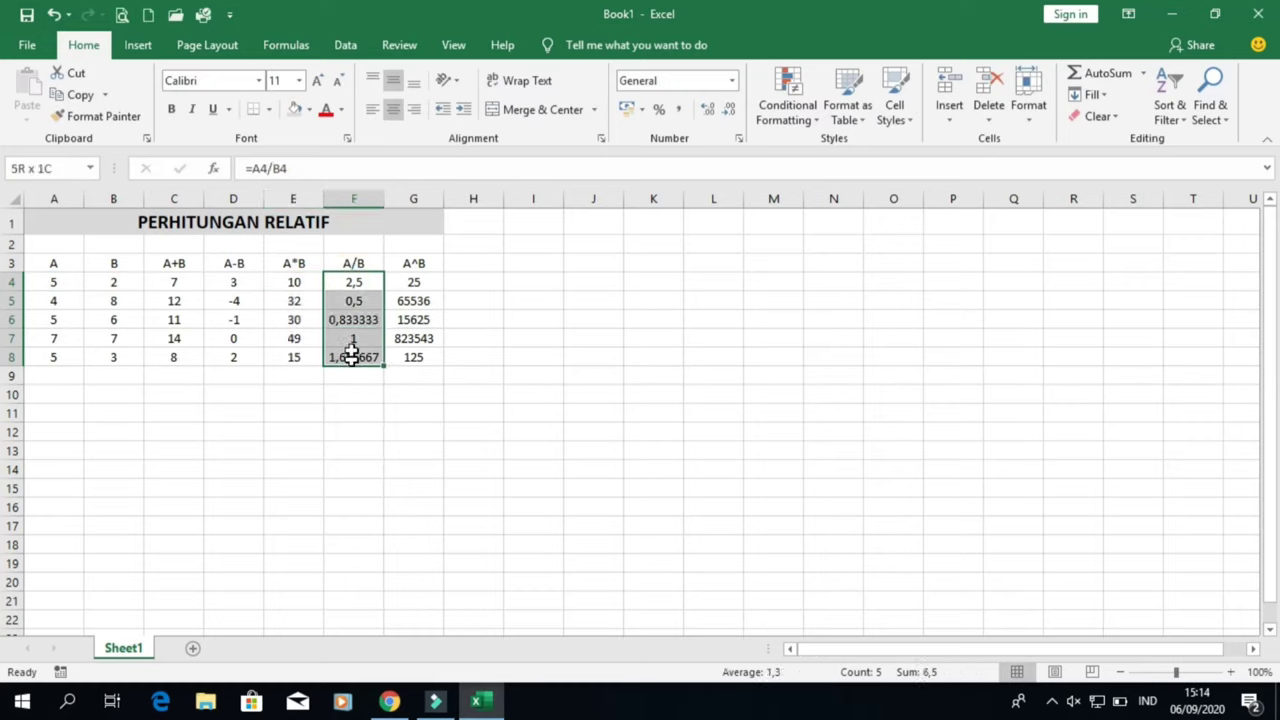
drag(305, 168, 253, 168)
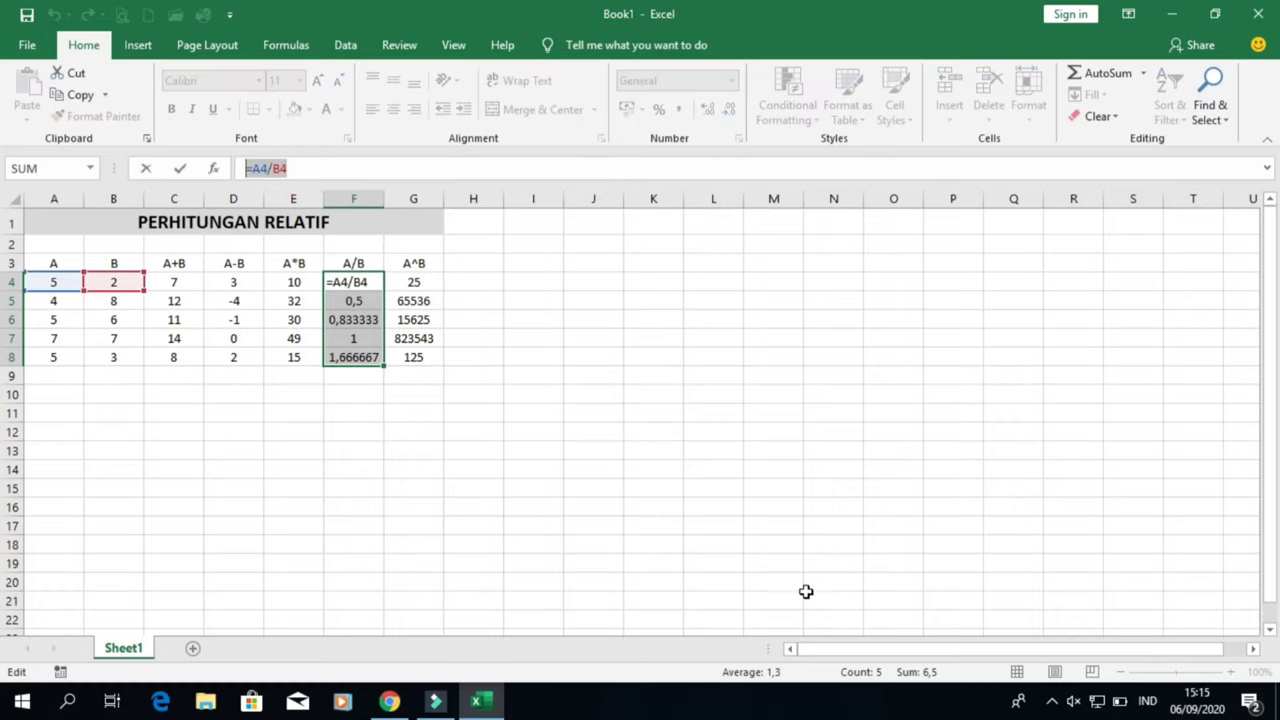
key(Escape)
drag(413, 282, 400, 366)
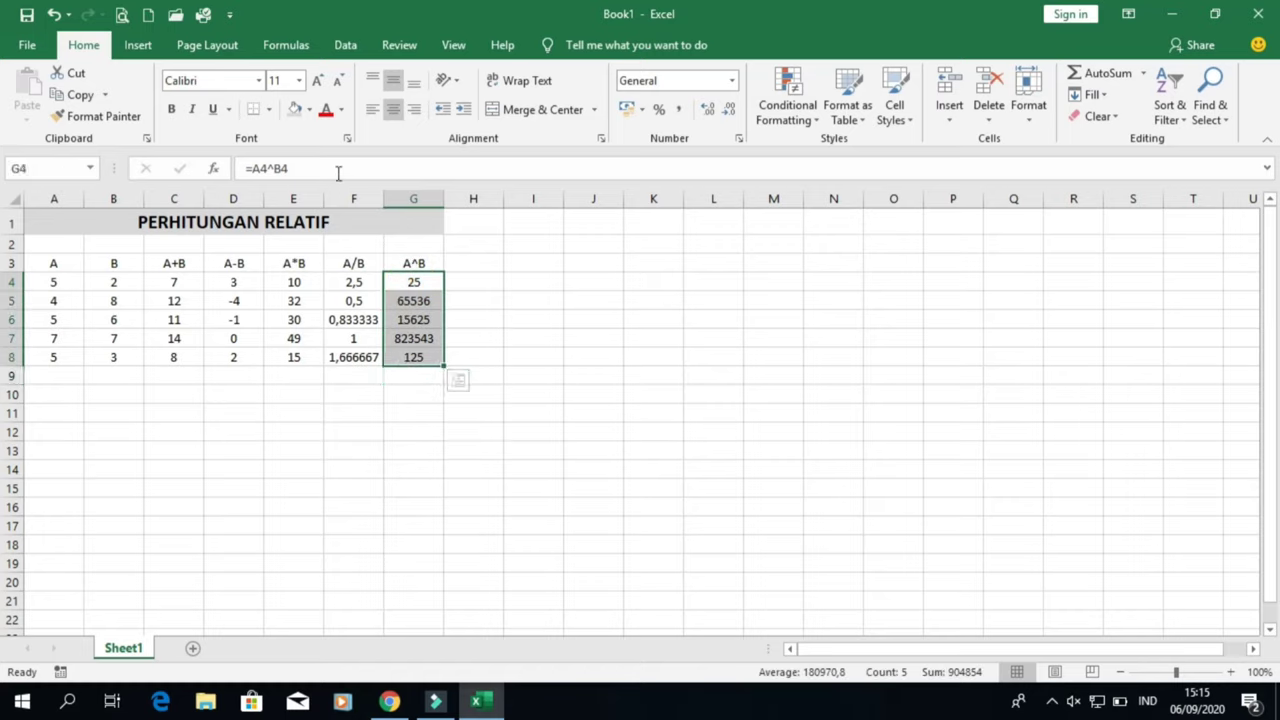
triple_click(290, 170)
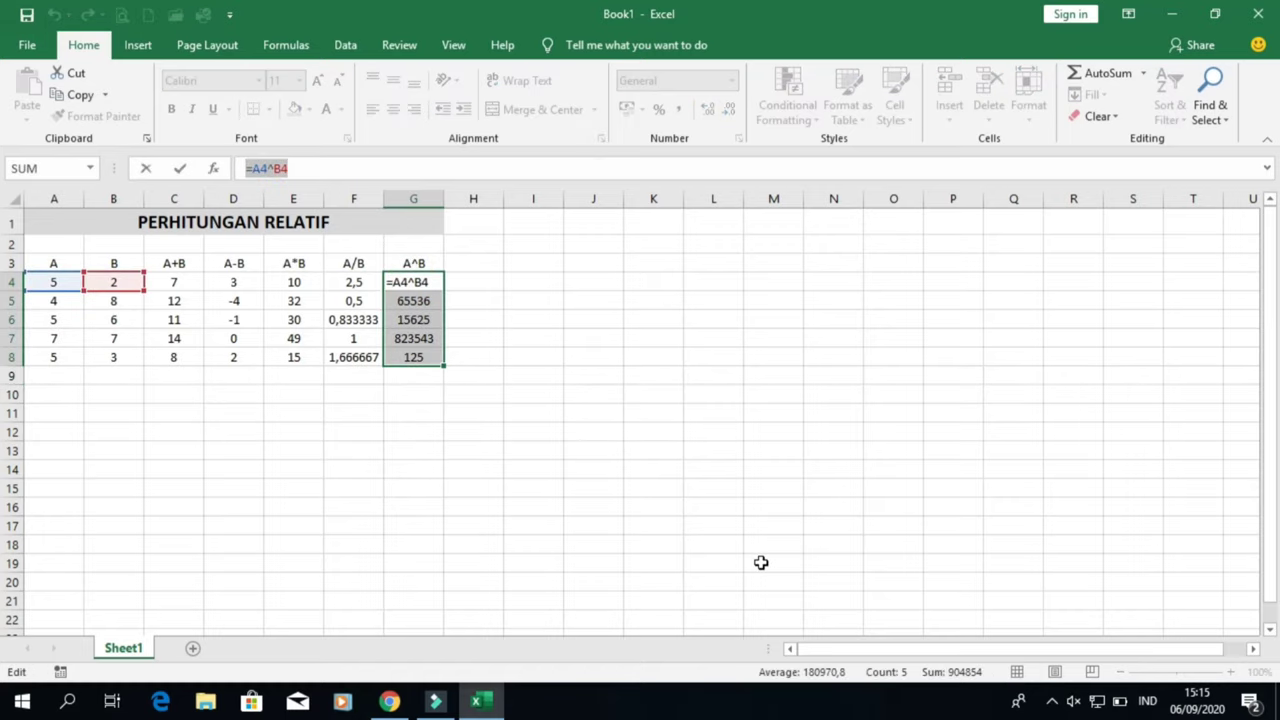
key(Escape)
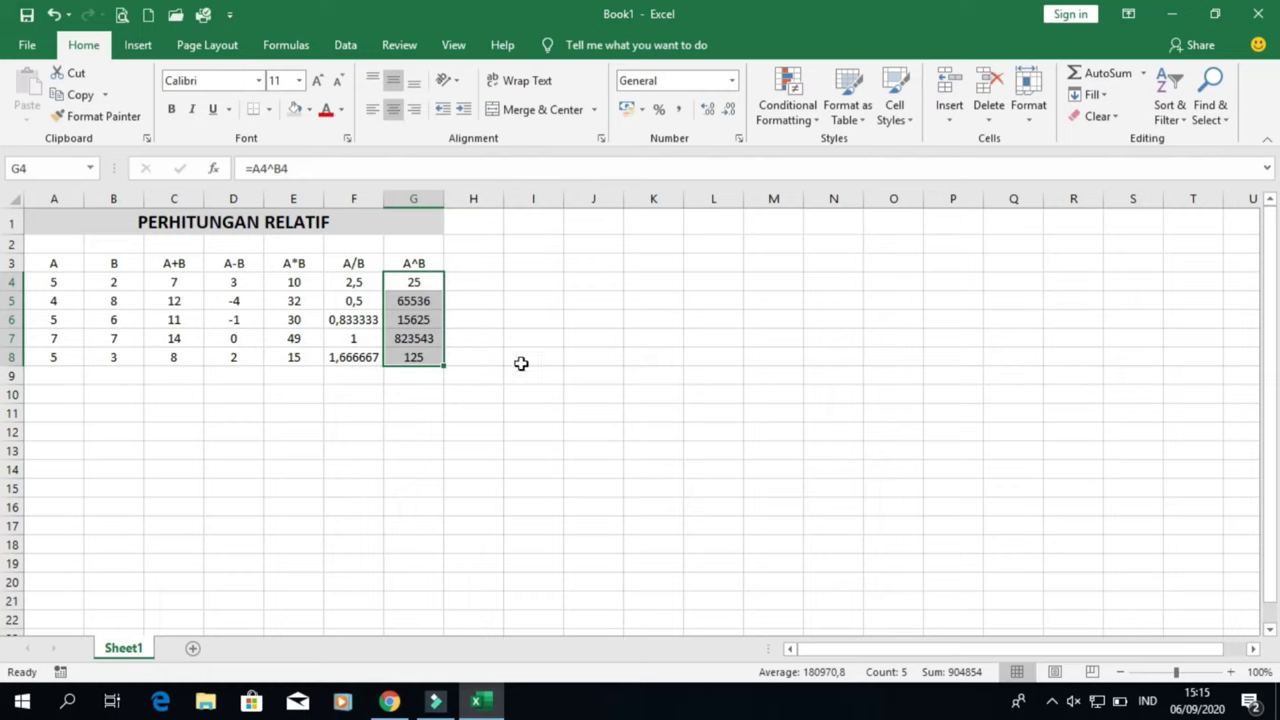
click(520, 364)
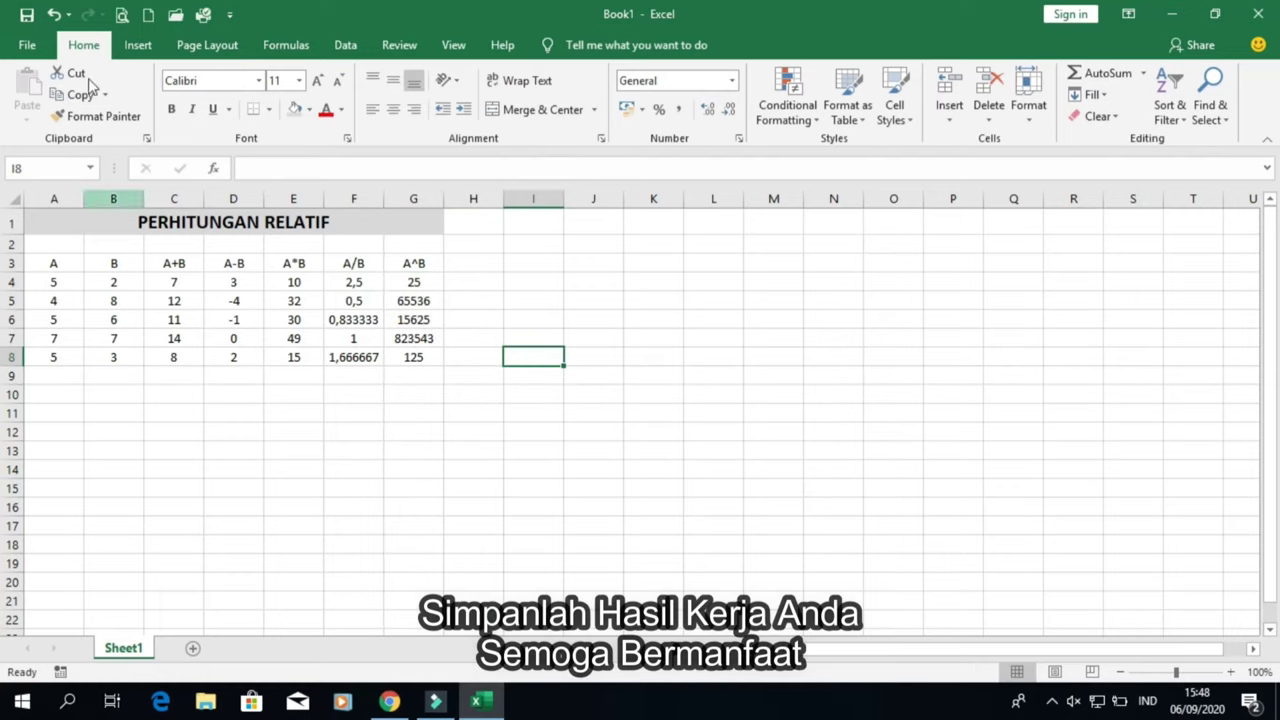
Step: Open the Save As browse dialog for the workbook, landing in Documents
click(28, 45)
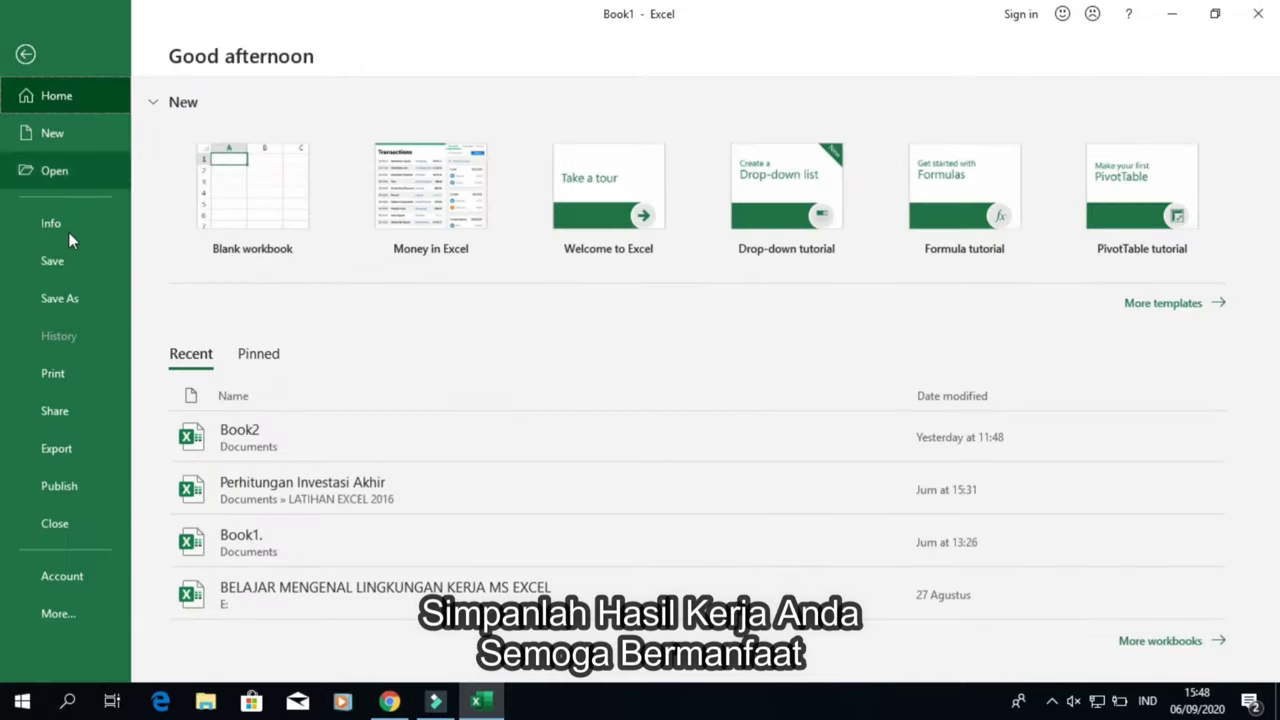
click(68, 260)
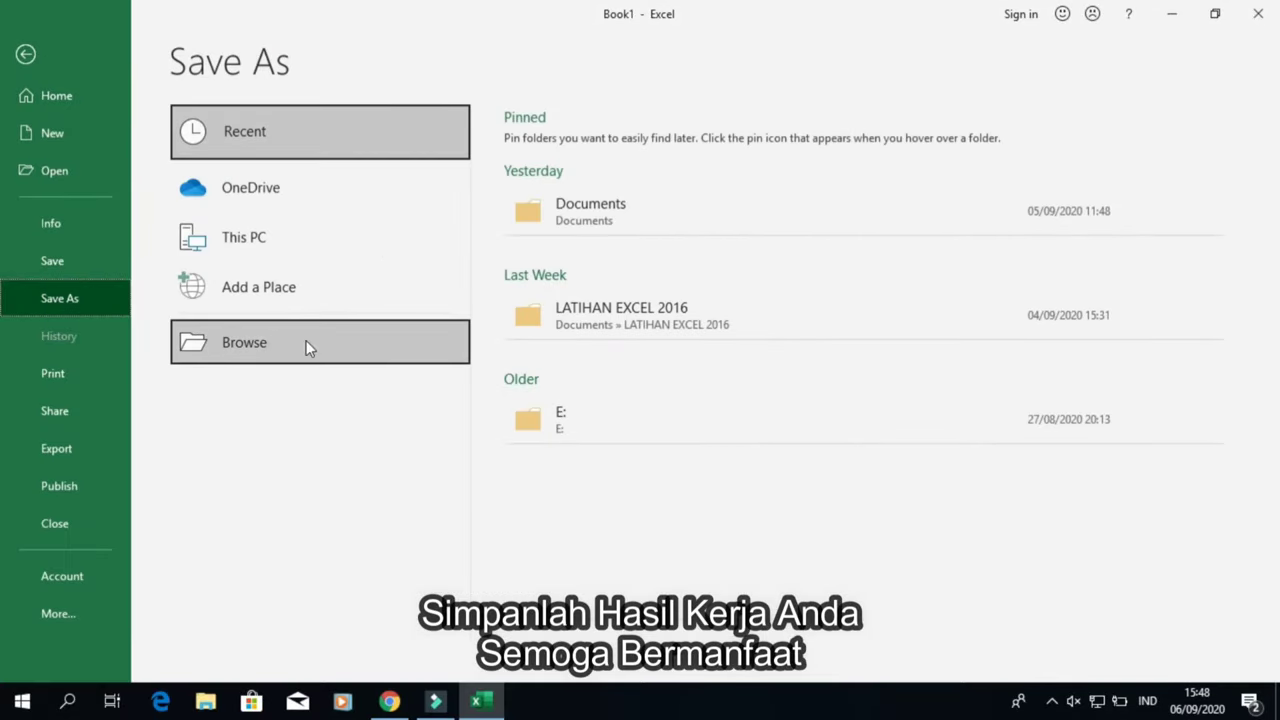
click(345, 344)
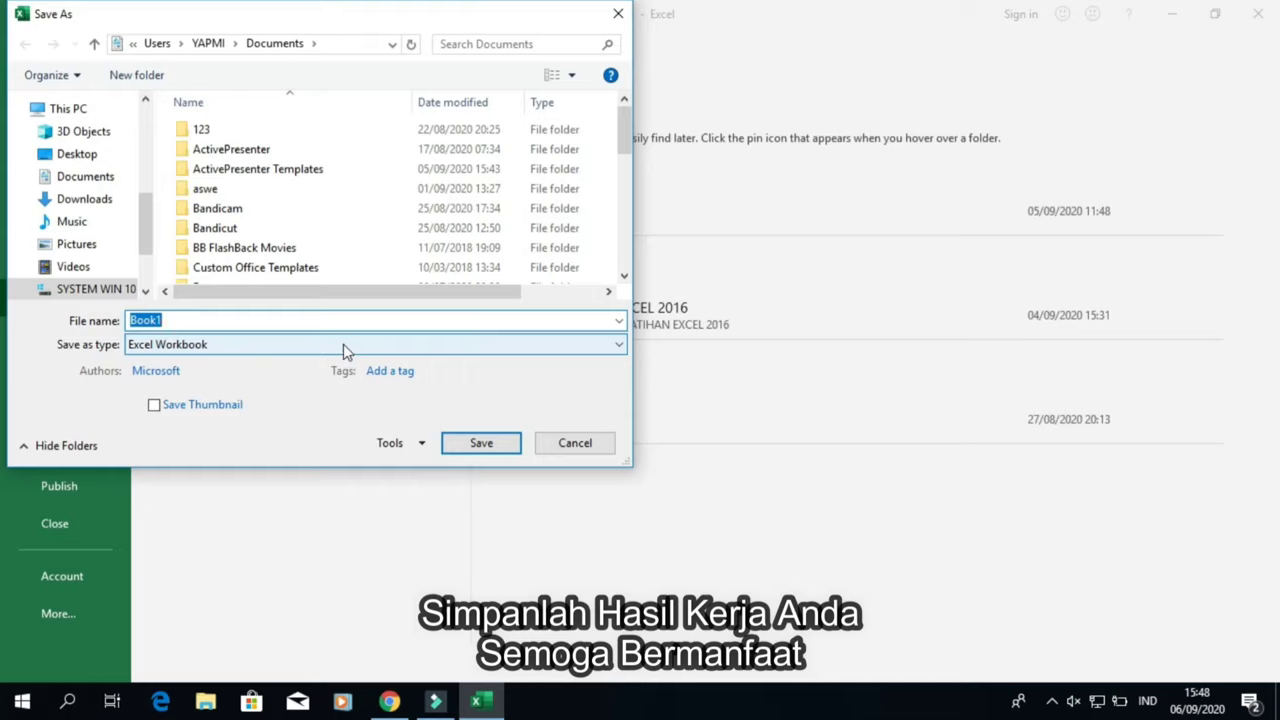
Step: Create a folder named 'rumus relatif' in Documents and open it
click(133, 70)
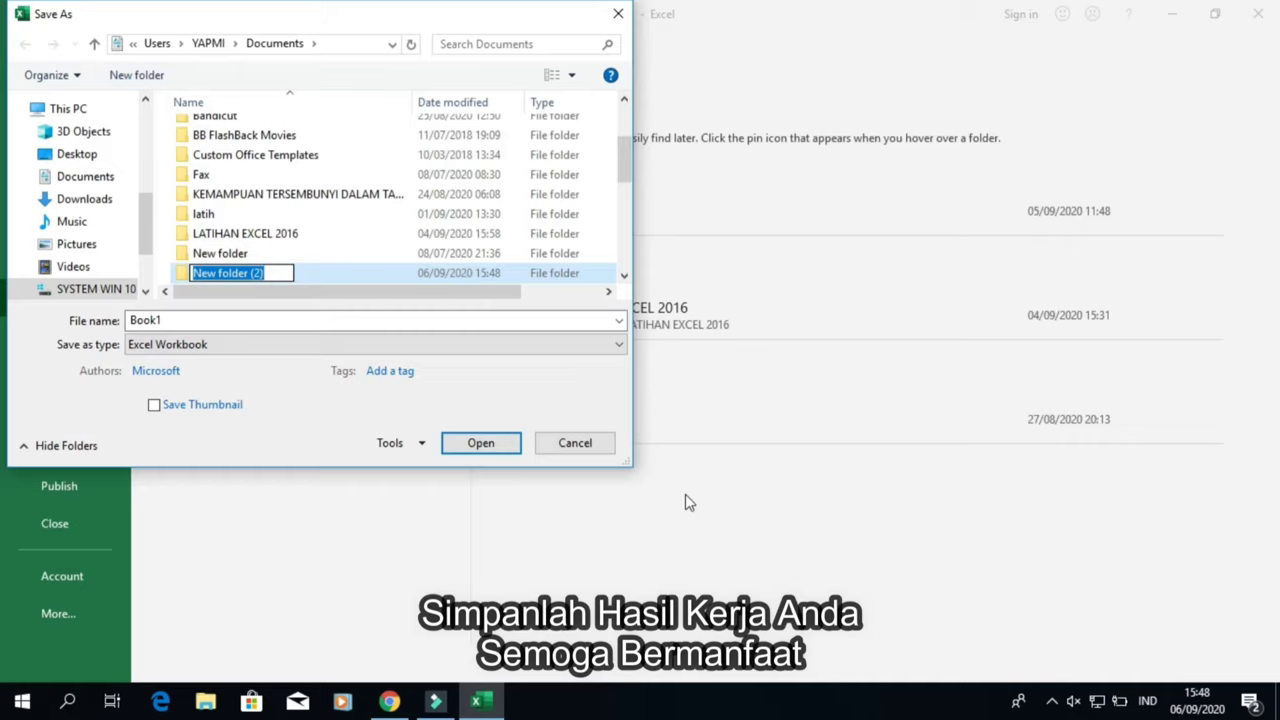
text(ru)
text(mu)
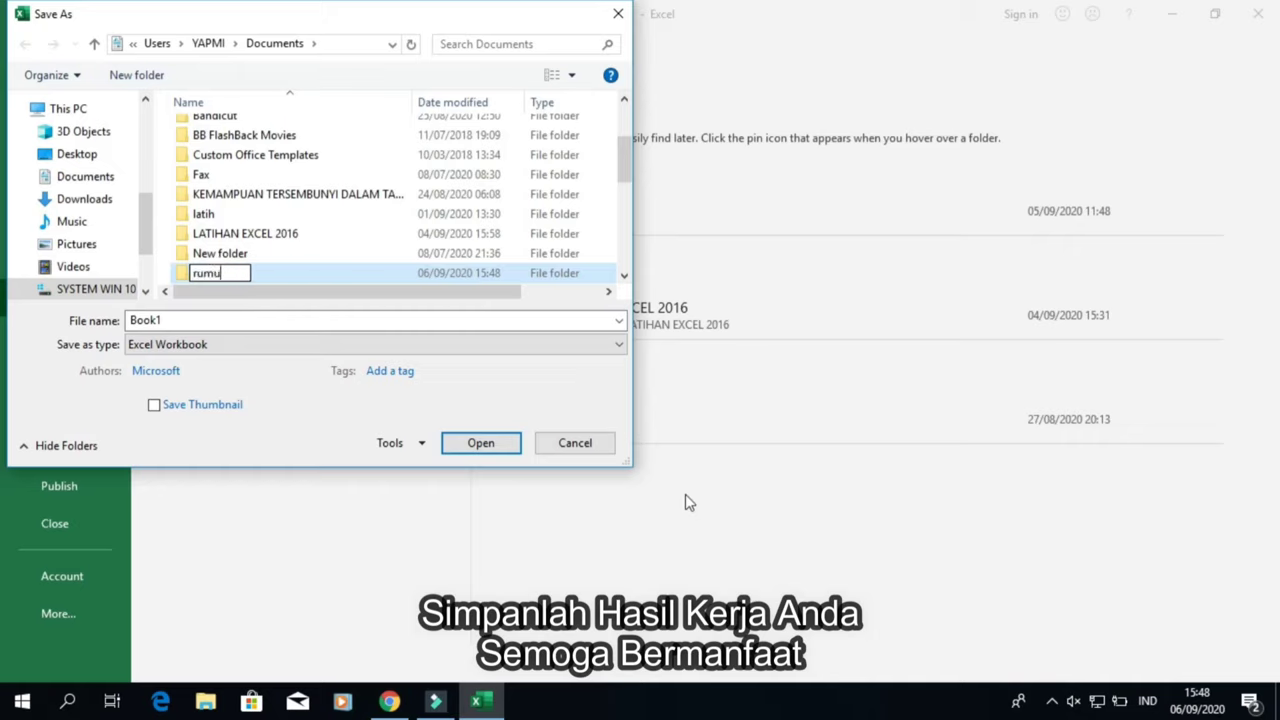
text(s rela)
text(tif)
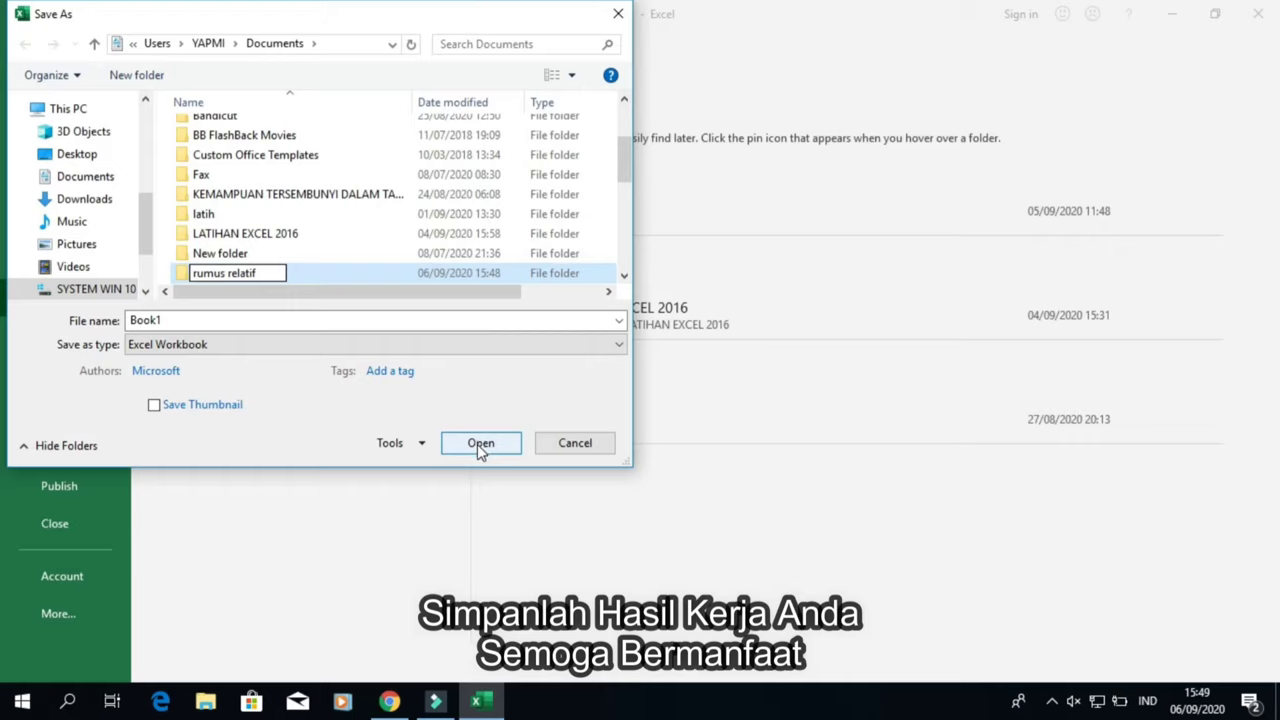
click(480, 450)
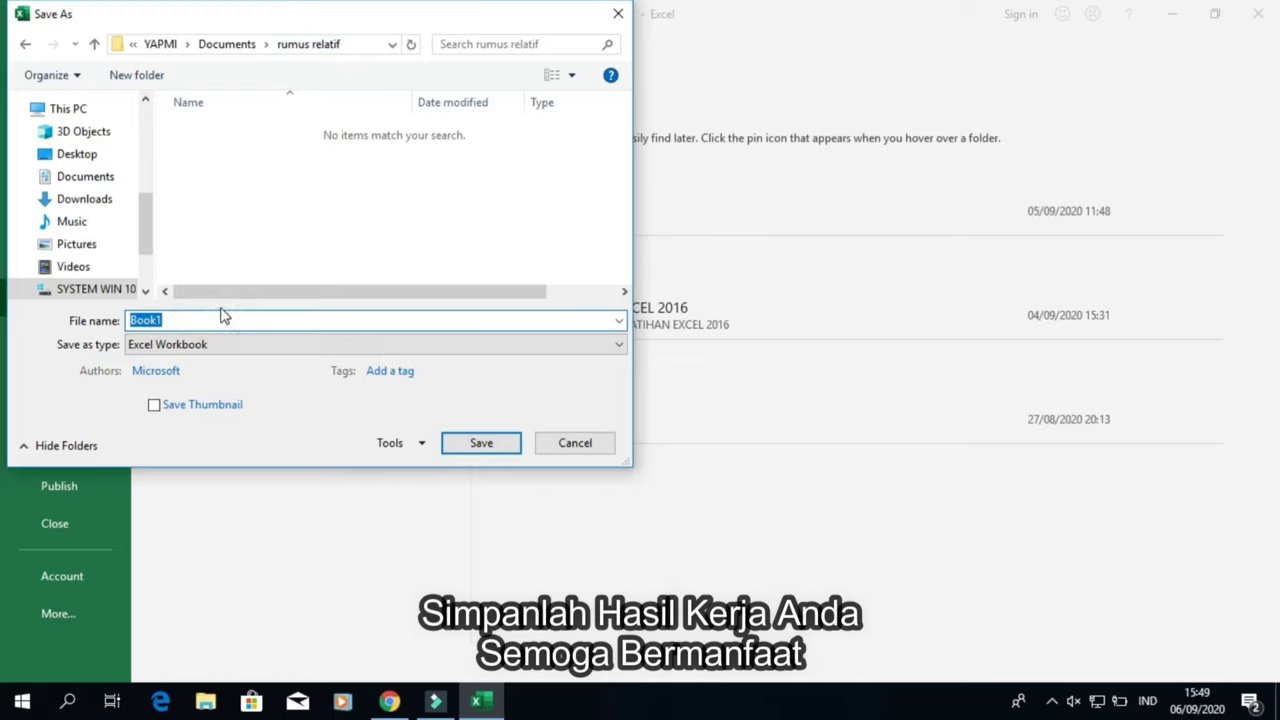
Step: Save the workbook as 'latihan_rumus_relatif' in the new folder
text(latihan_ru)
text(mus_relatif)
click(488, 444)
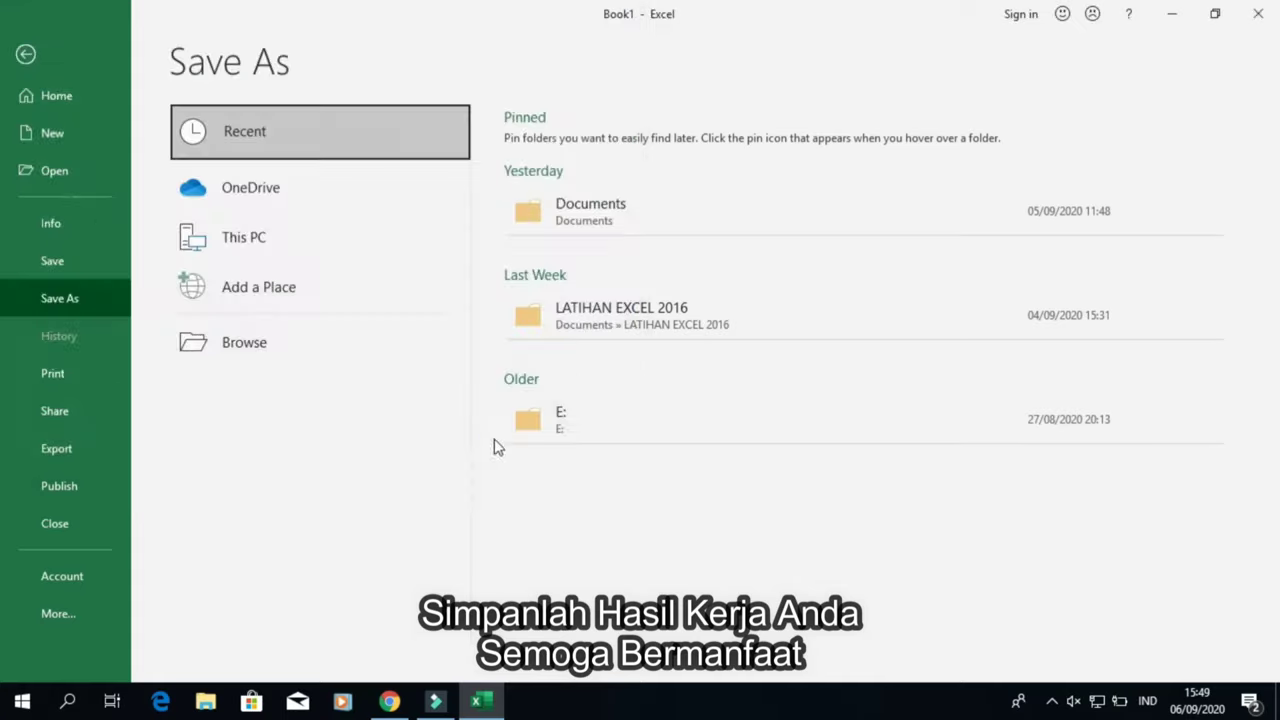